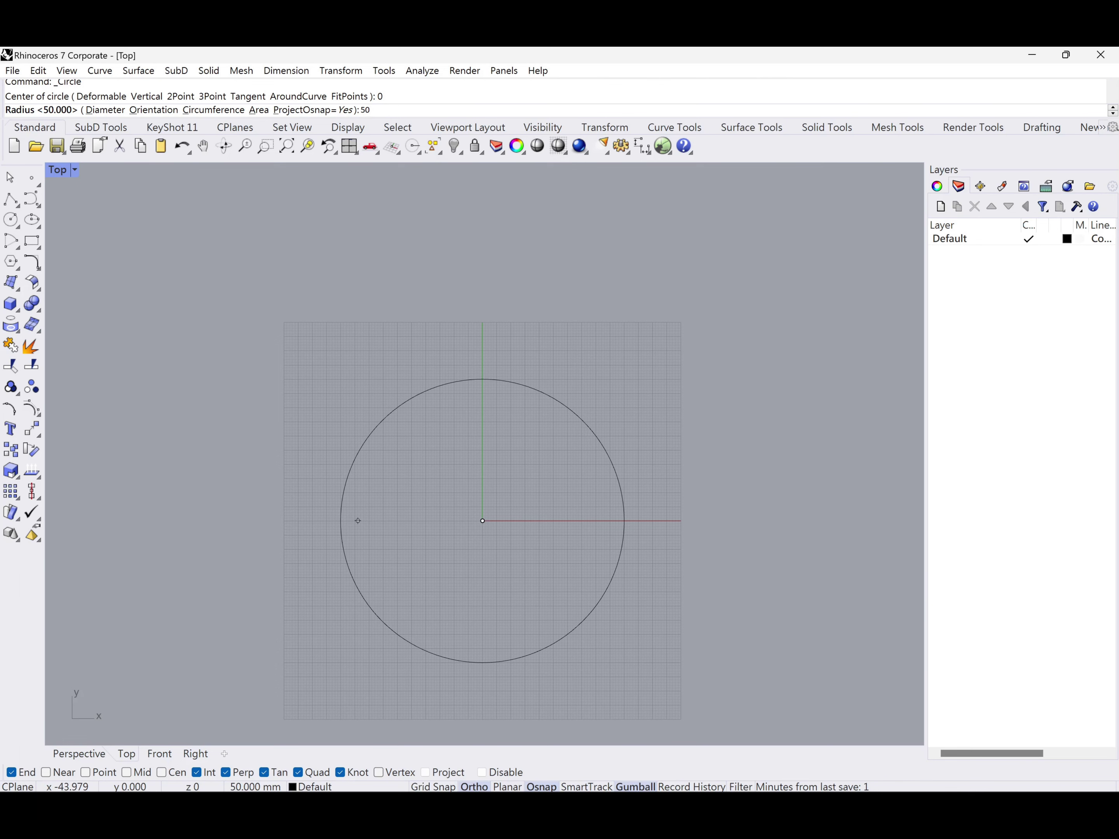
# Step: Select the circle in Perspective and paste an in-place copy with Ctrl+C, Ctrl+V
pyautogui.scroll(-3, 494, 422)
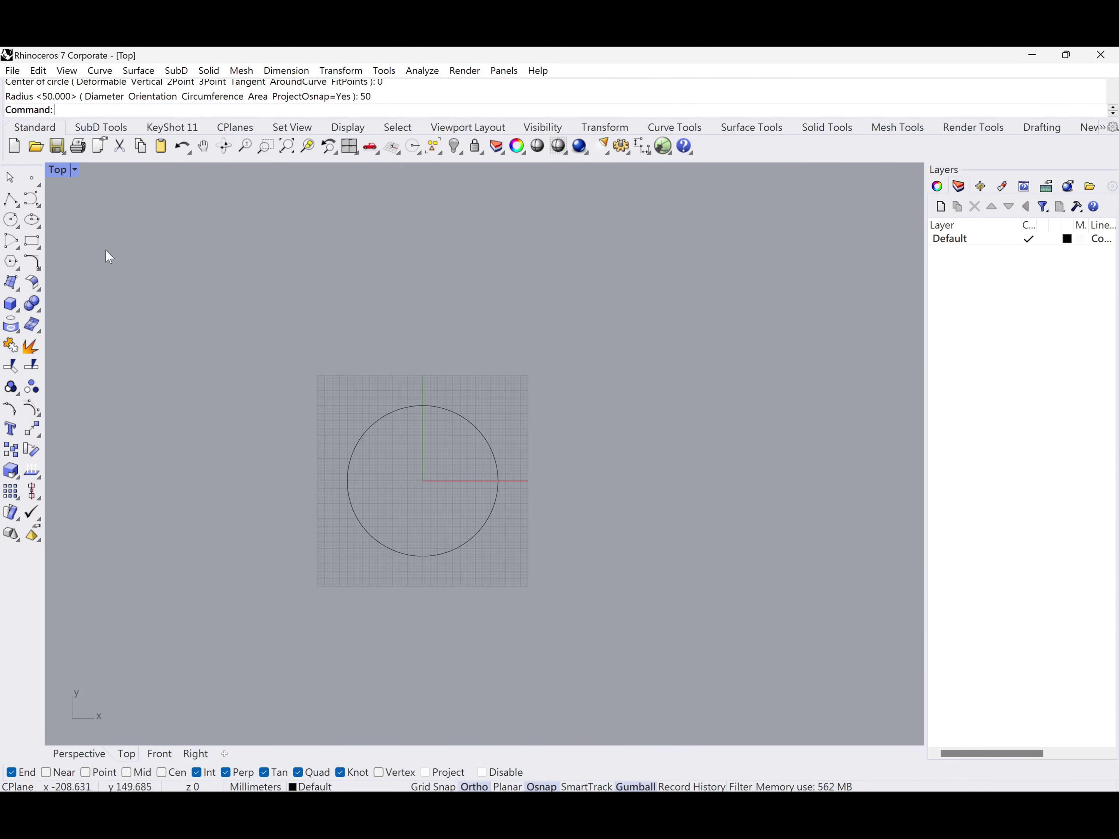
pyautogui.doubleClick(62, 171)
pyautogui.click(661, 336)
pyautogui.scroll(-3, 665, 334)
pyautogui.moveTo(691, 338); pyautogui.dragTo(625, 262)
pyautogui.hotkey('ctrl', 'c')
pyautogui.hotkey('ctrl', 'v')
# Step: Rotate the pasted circle 90° in the Right view so it stands upright
pyautogui.doubleClick(511, 468)
pyautogui.scroll(-10, 625, 517)
pyautogui.moveTo(558, 509); pyautogui.dragTo(580, 543, button='right')
pyautogui.scroll(-2, 581, 546)
pyautogui.click(580, 552)
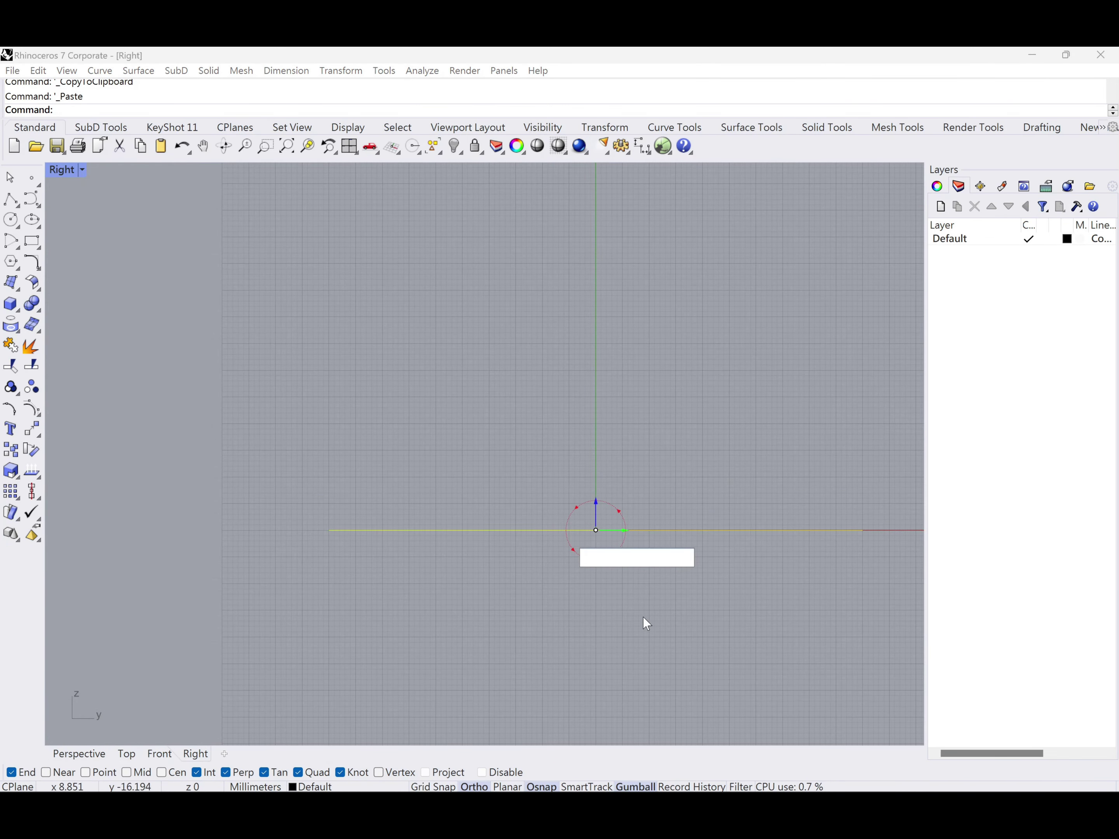
pyautogui.write('90')
pyautogui.press('Return')
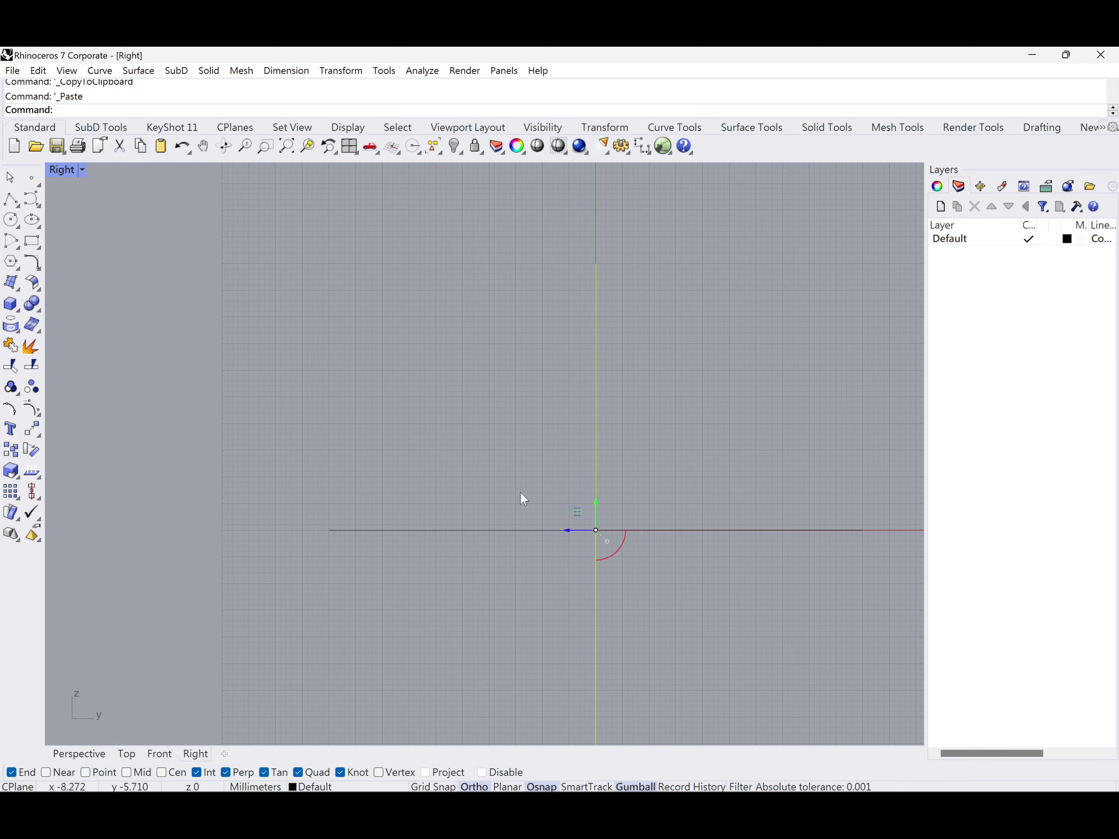
pyautogui.doubleClick(63, 170)
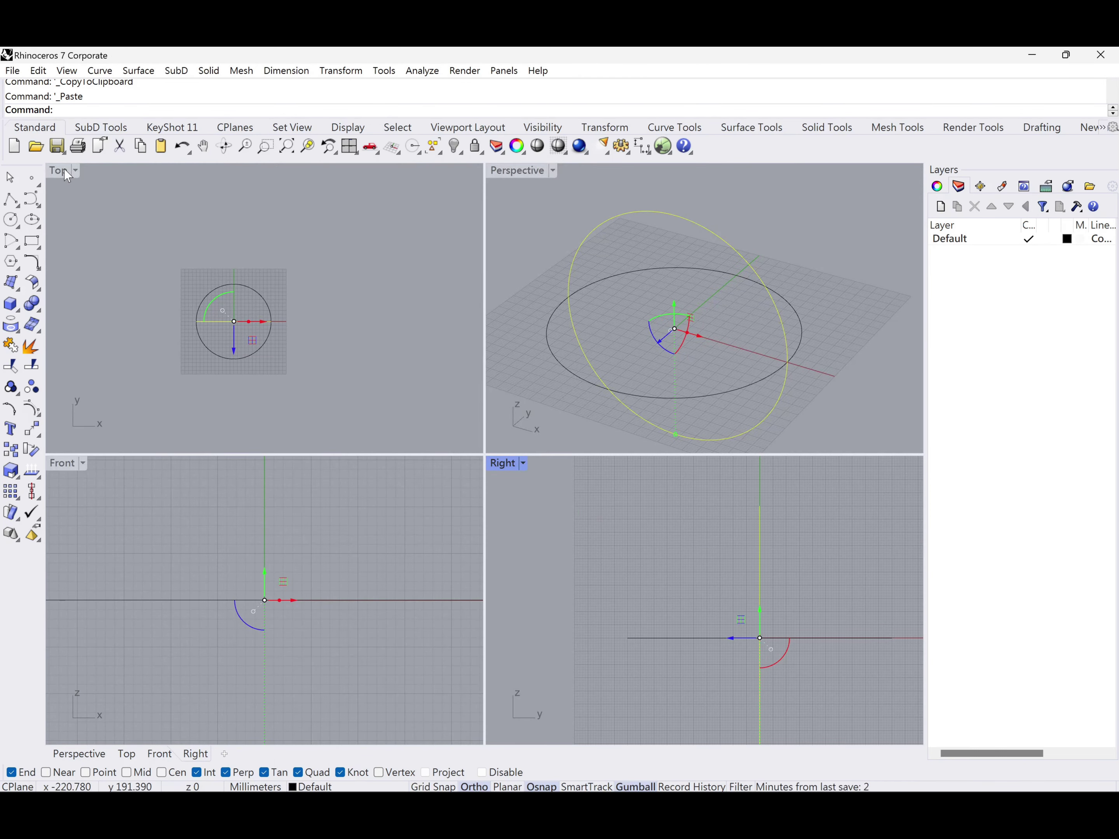
pyautogui.doubleClick(64, 171)
# Step: Draw a cutting line from 0 along the x-axis across the whole circle
pyautogui.click(11, 199)
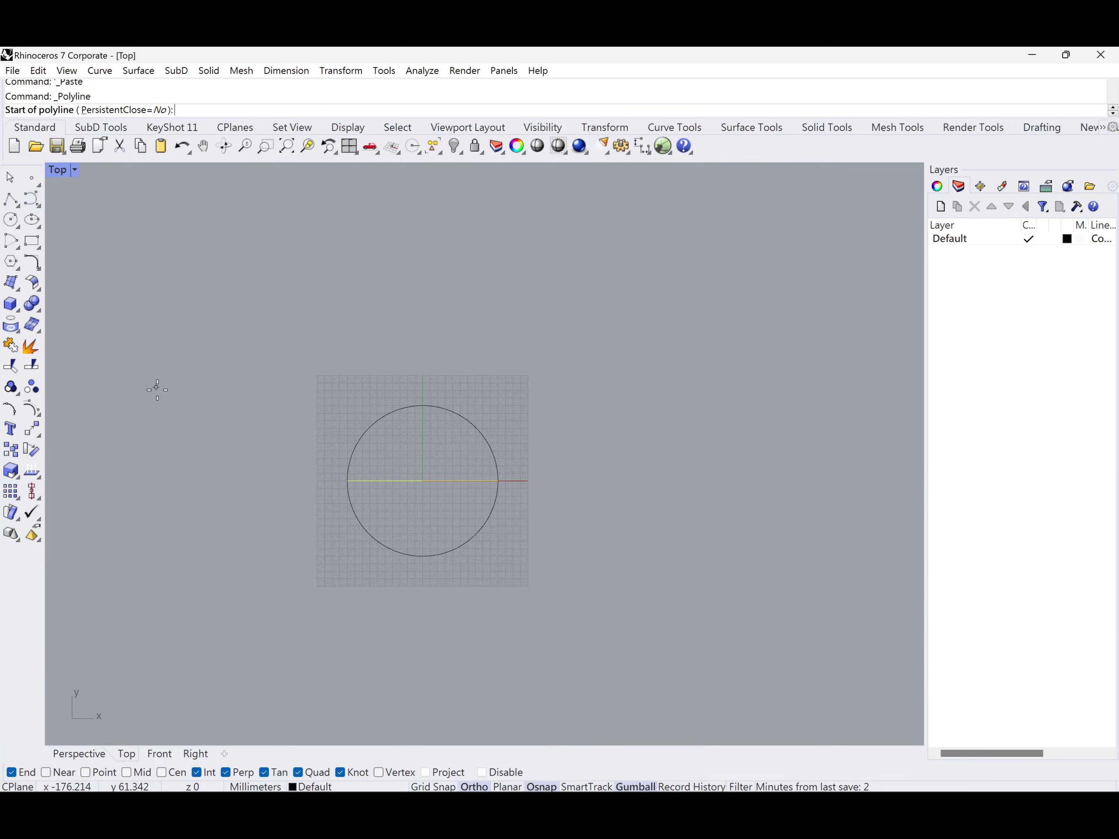
pyautogui.write('0')
pyautogui.press('Return')
pyautogui.scroll(-4, 176, 473)
pyautogui.click(575, 454)
pyautogui.press('Return')
pyautogui.moveTo(574, 454); pyautogui.dragTo(441, 456)
pyautogui.press('Escape')
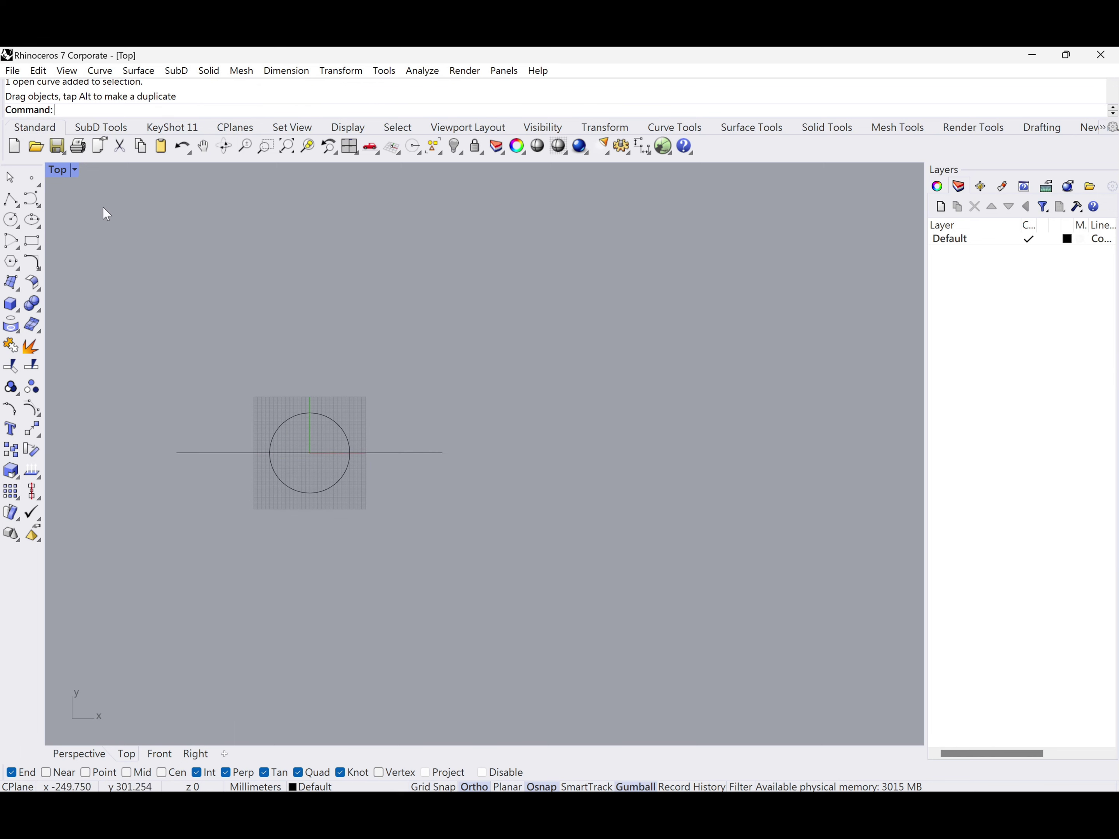
# Step: Trim away the flat circle's lower half using the cutting line
pyautogui.doubleClick(63, 171)
pyautogui.click(223, 308)
pyautogui.moveTo(223, 307); pyautogui.dragTo(305, 345, button='right')
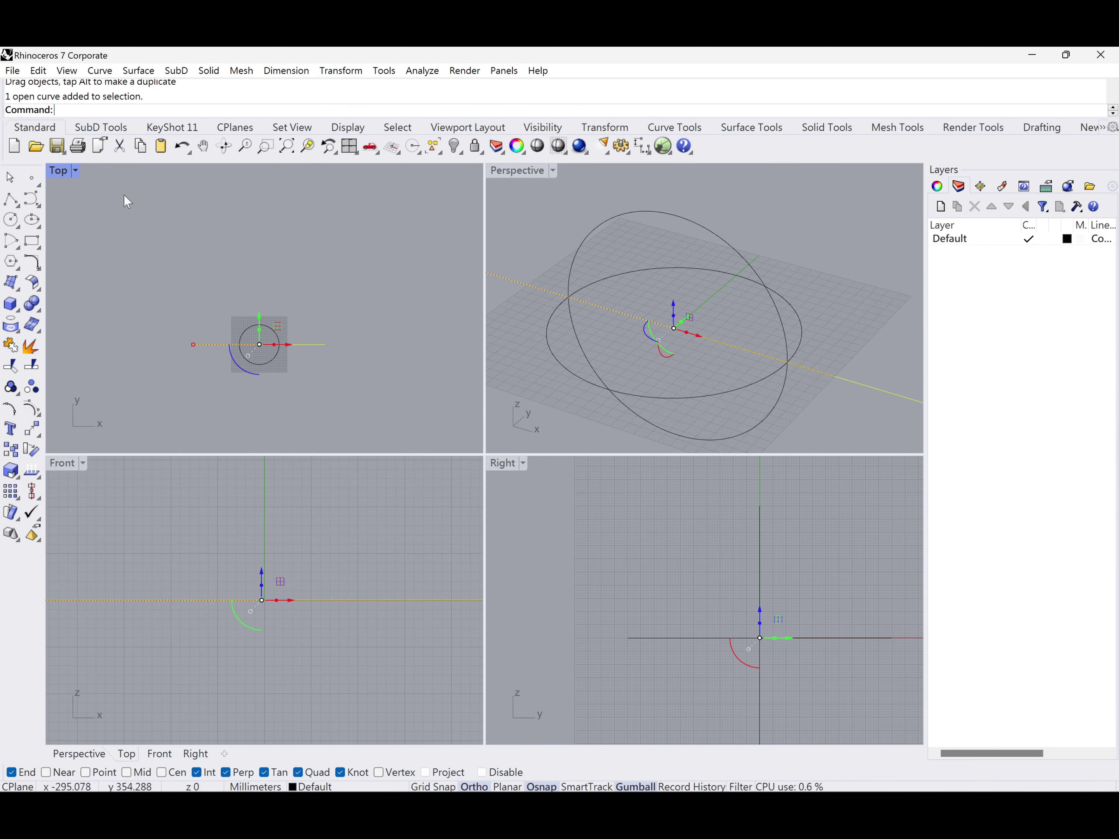
pyautogui.doubleClick(59, 171)
pyautogui.scroll(3, 375, 463)
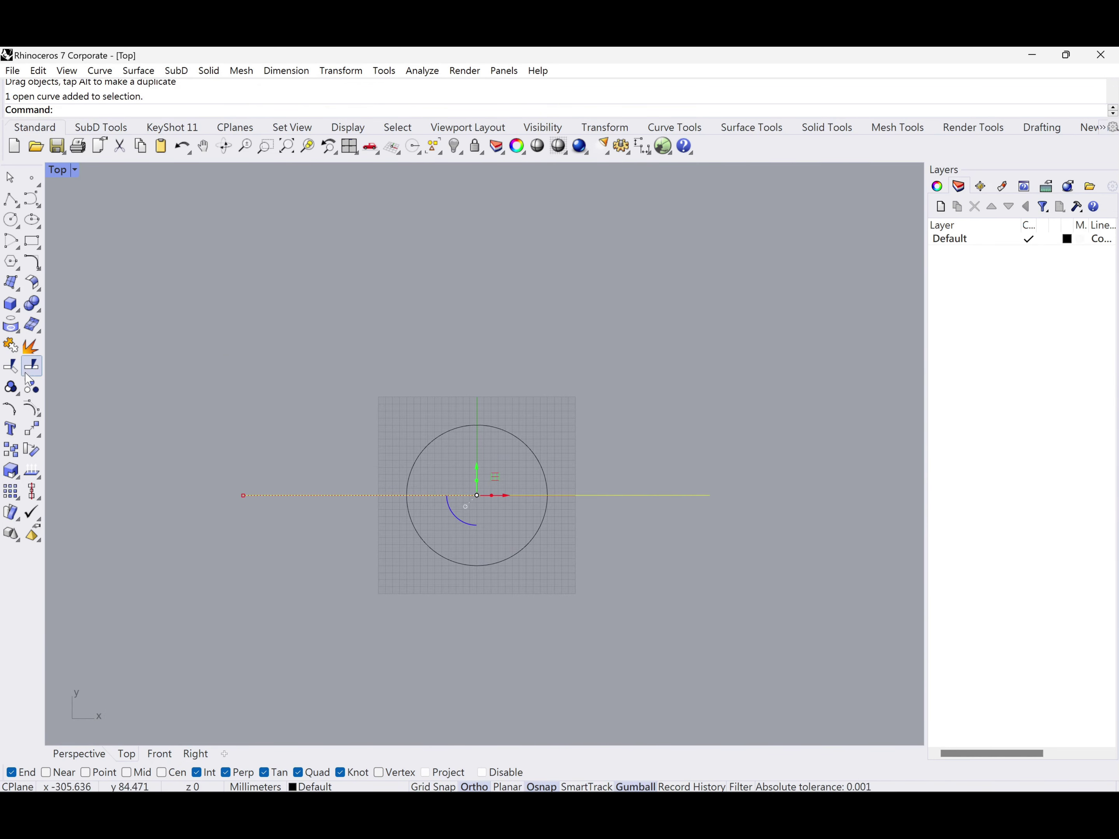
pyautogui.click(10, 365)
pyautogui.moveTo(444, 555); pyautogui.dragTo(443, 553)
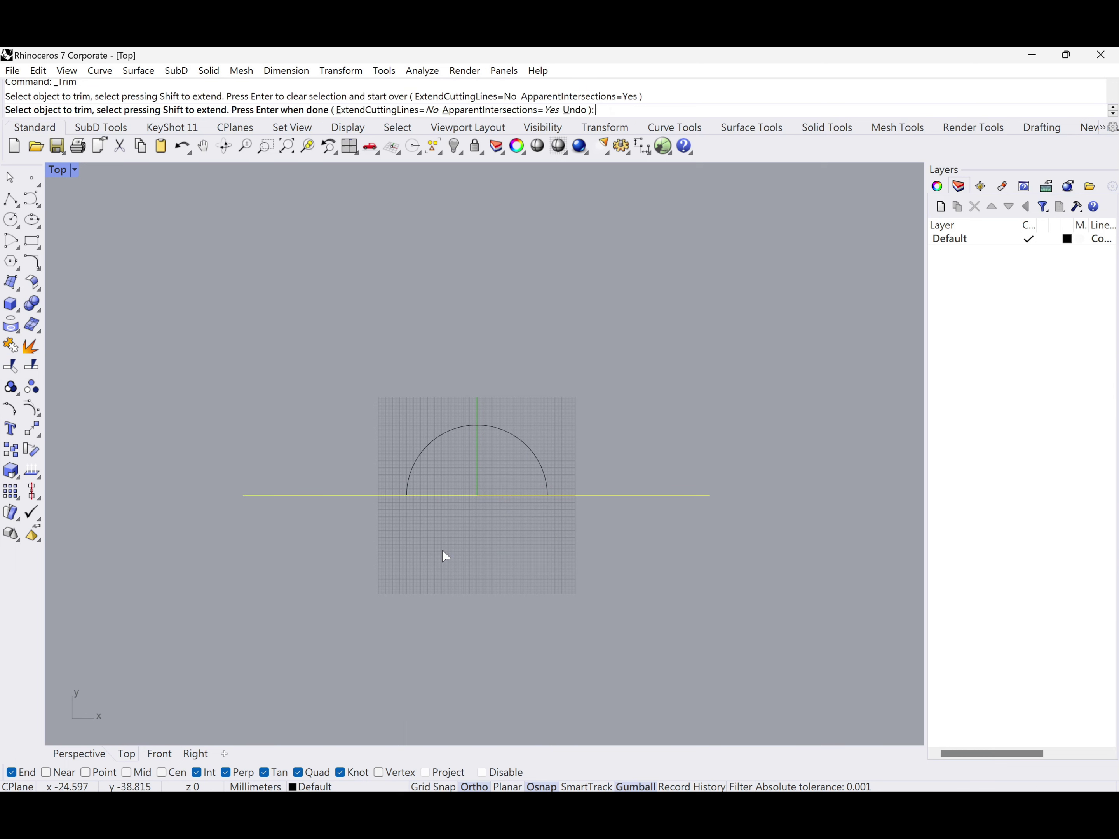
pyautogui.press('Return')
# Step: Trim the upright circle's lower half in Front view, then delete the cutting line
pyautogui.click(256, 495)
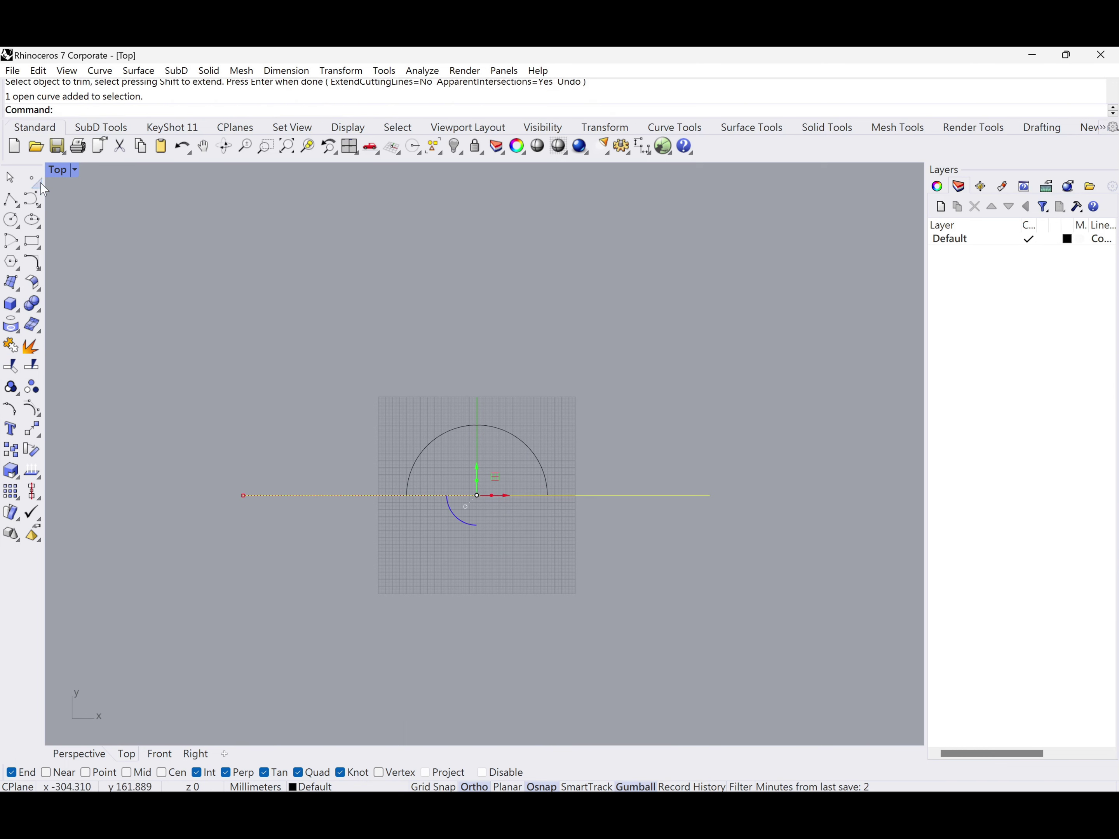
pyautogui.doubleClick(59, 169)
pyautogui.click(293, 576)
pyautogui.moveTo(293, 580); pyautogui.dragTo(276, 586, button='right')
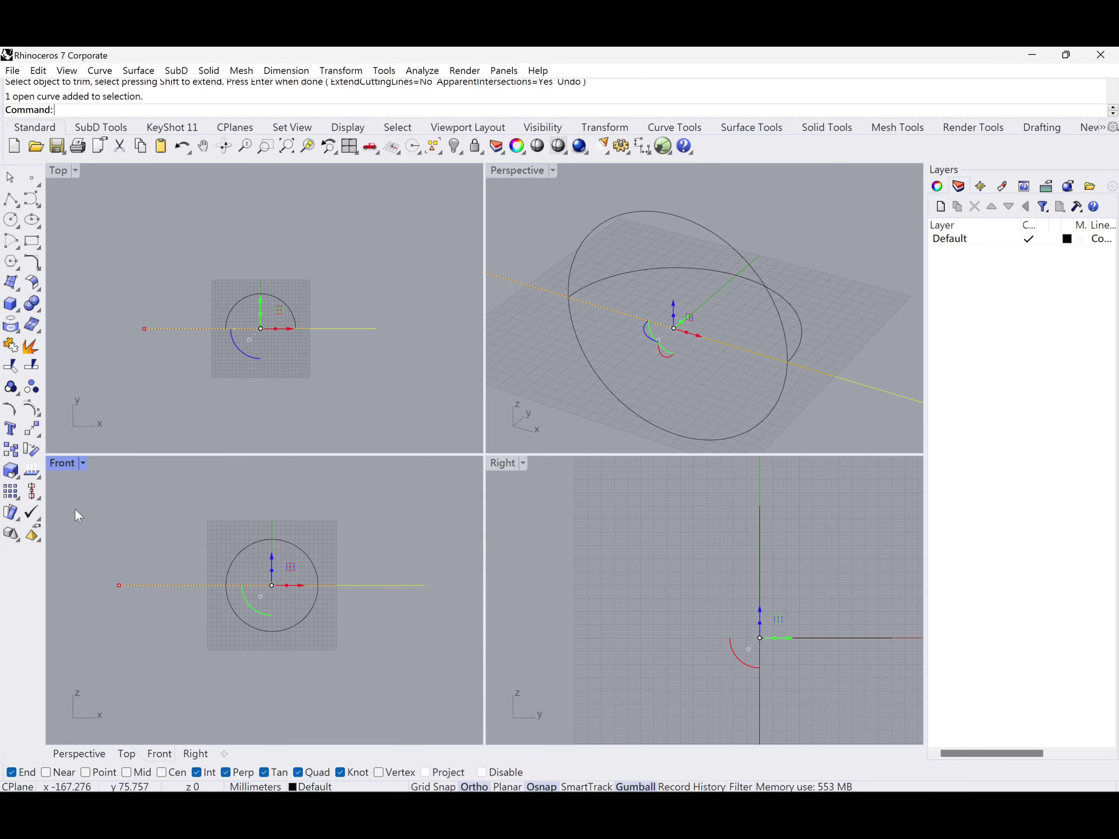
pyautogui.click(11, 365)
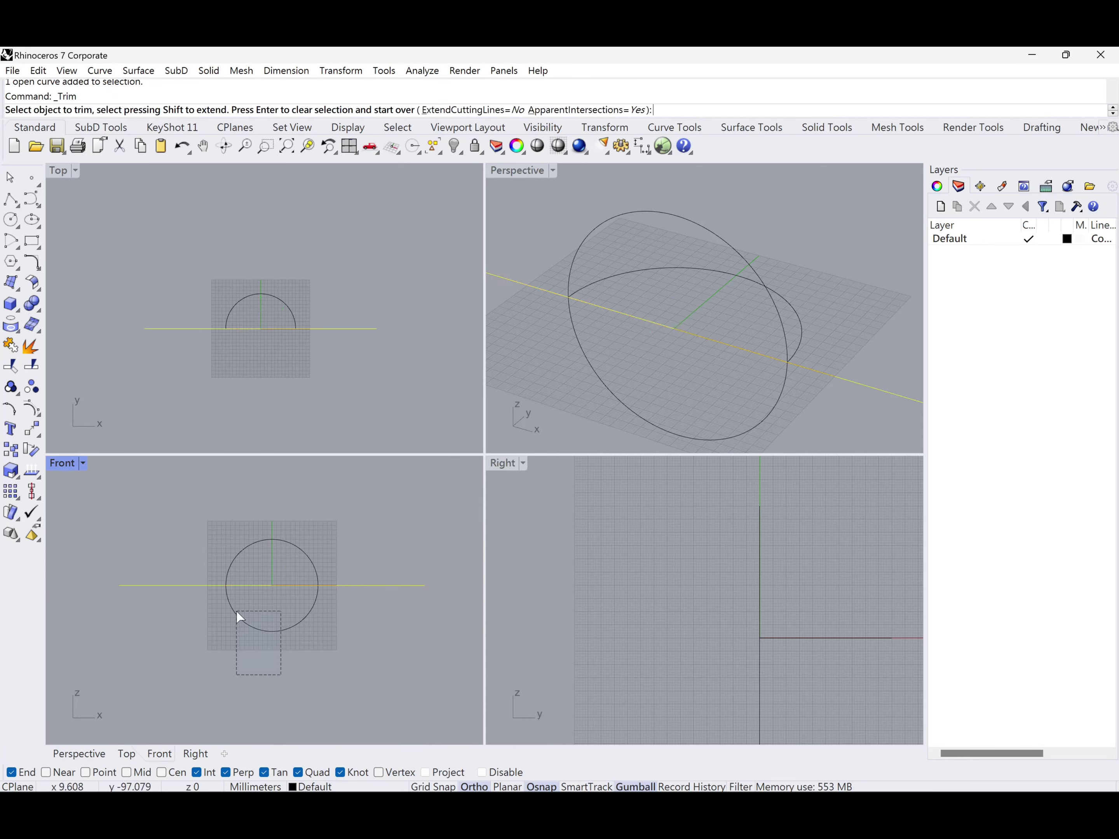
pyautogui.moveTo(236, 612); pyautogui.dragTo(236, 611)
pyautogui.press('Return')
pyautogui.press('Delete')
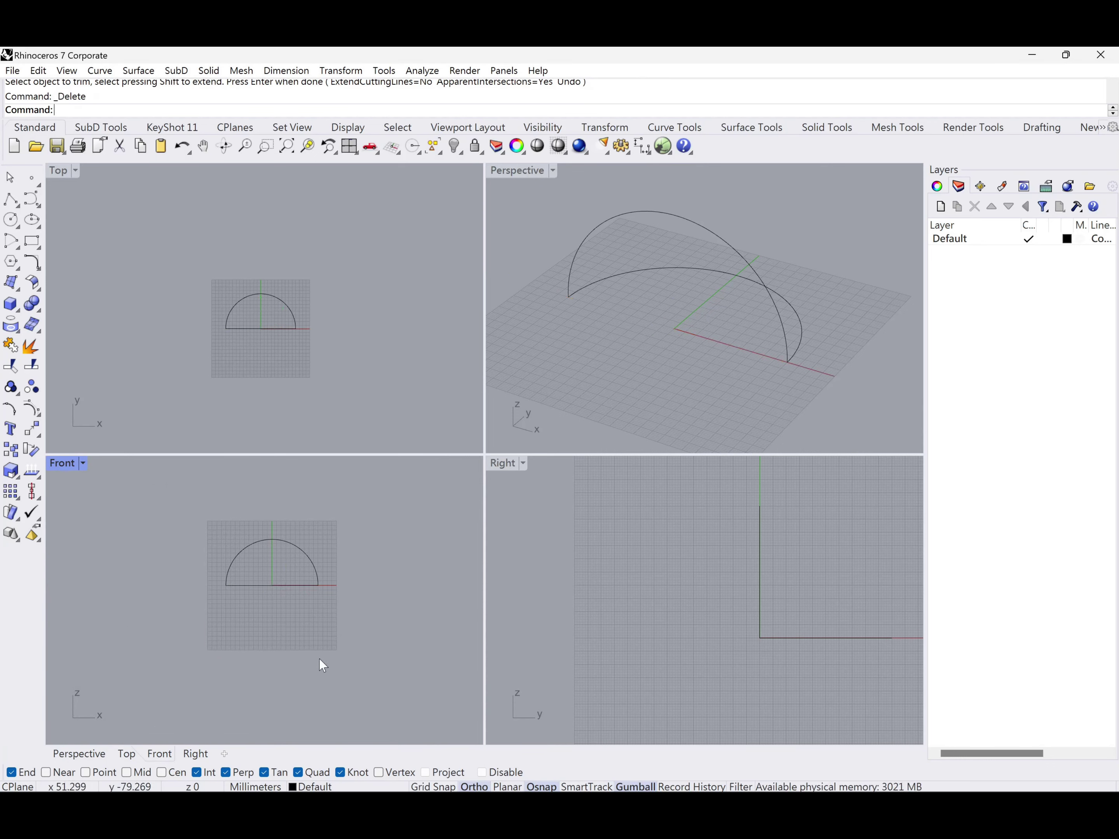
# Step: Select the upright half-circle in Perspective and try a Move, then cancel it
pyautogui.doubleClick(502, 172)
pyautogui.moveTo(396, 456)
pyautogui.mouseDown(button='right')
pyautogui.moveTo(440, 430)
pyautogui.moveTo(393, 460)
pyautogui.mouseUp(button='right')
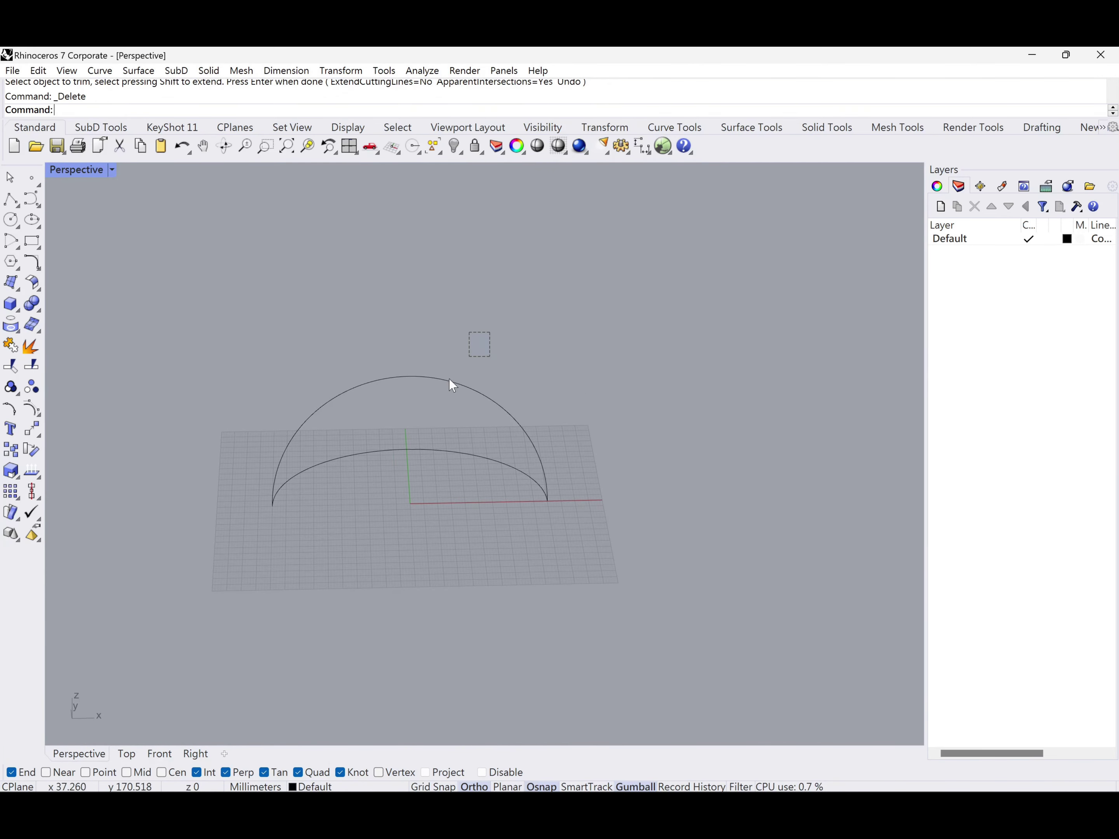
pyautogui.click(457, 382)
pyautogui.scroll(3, 234, 490)
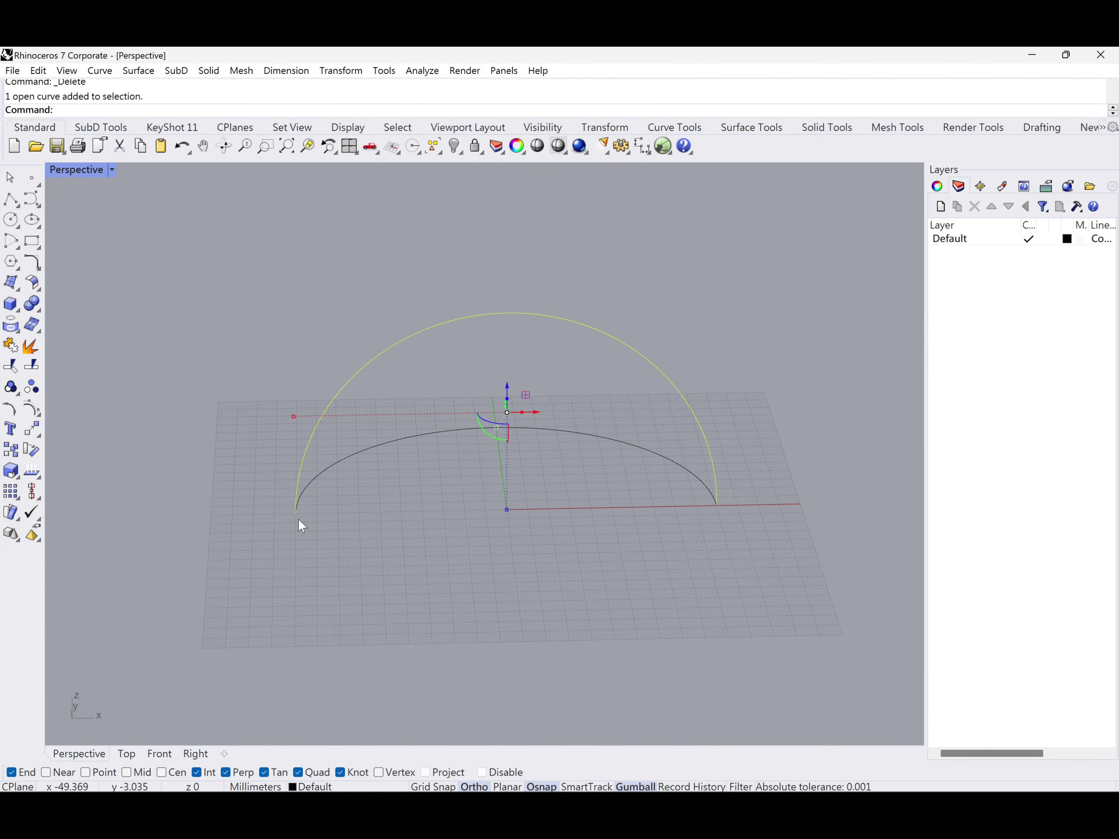
pyautogui.middleClick(297, 514)
pyautogui.click(361, 497)
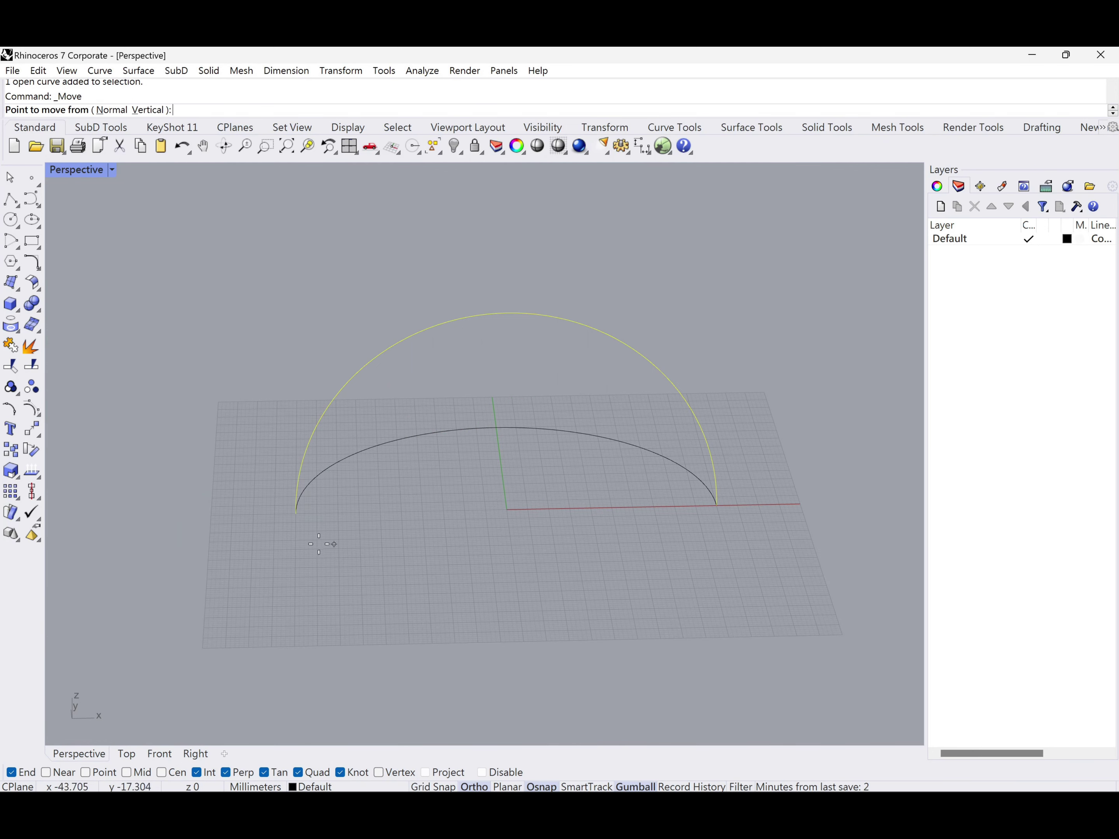
pyautogui.click(296, 513)
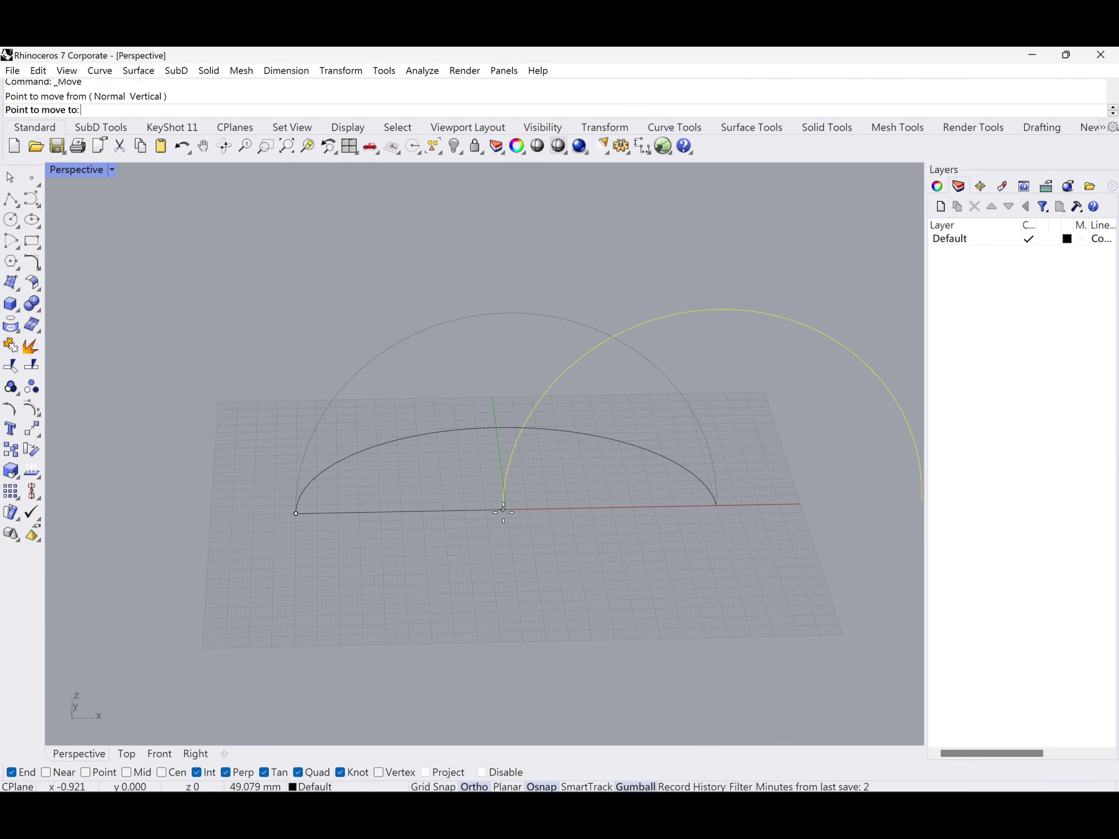
pyautogui.press('Escape')
# Step: With the Cen osnap on, move the upright arc's left end onto the flat arc's centre
pyautogui.moveTo(368, 466); pyautogui.dragTo(336, 443, button='right')
pyautogui.middleClick(336, 443)
pyautogui.click(410, 427)
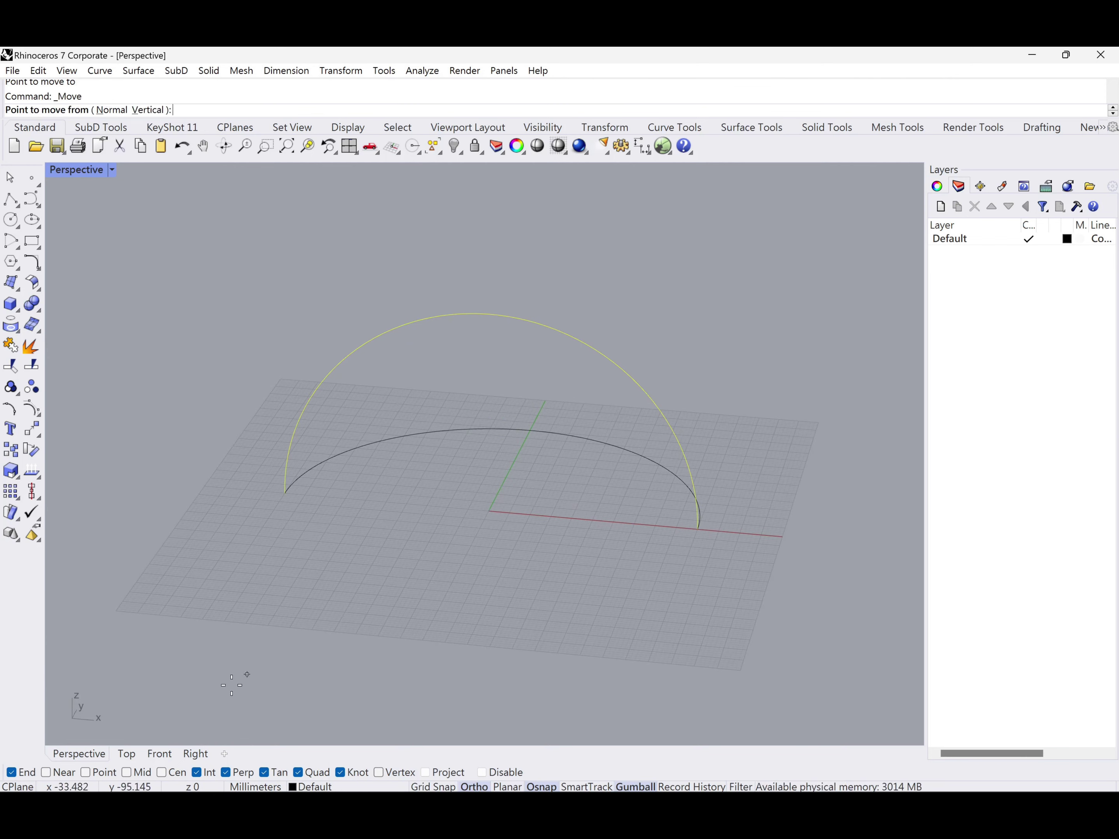
pyautogui.click(174, 774)
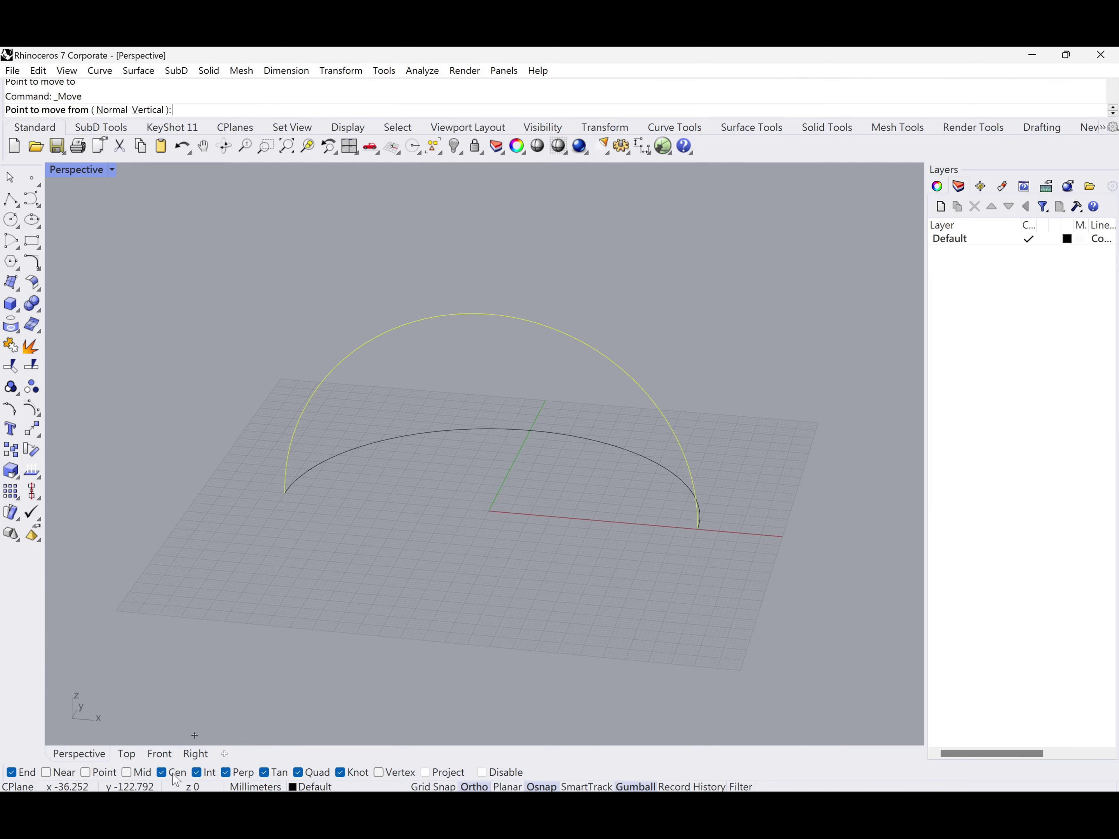
pyautogui.click(285, 493)
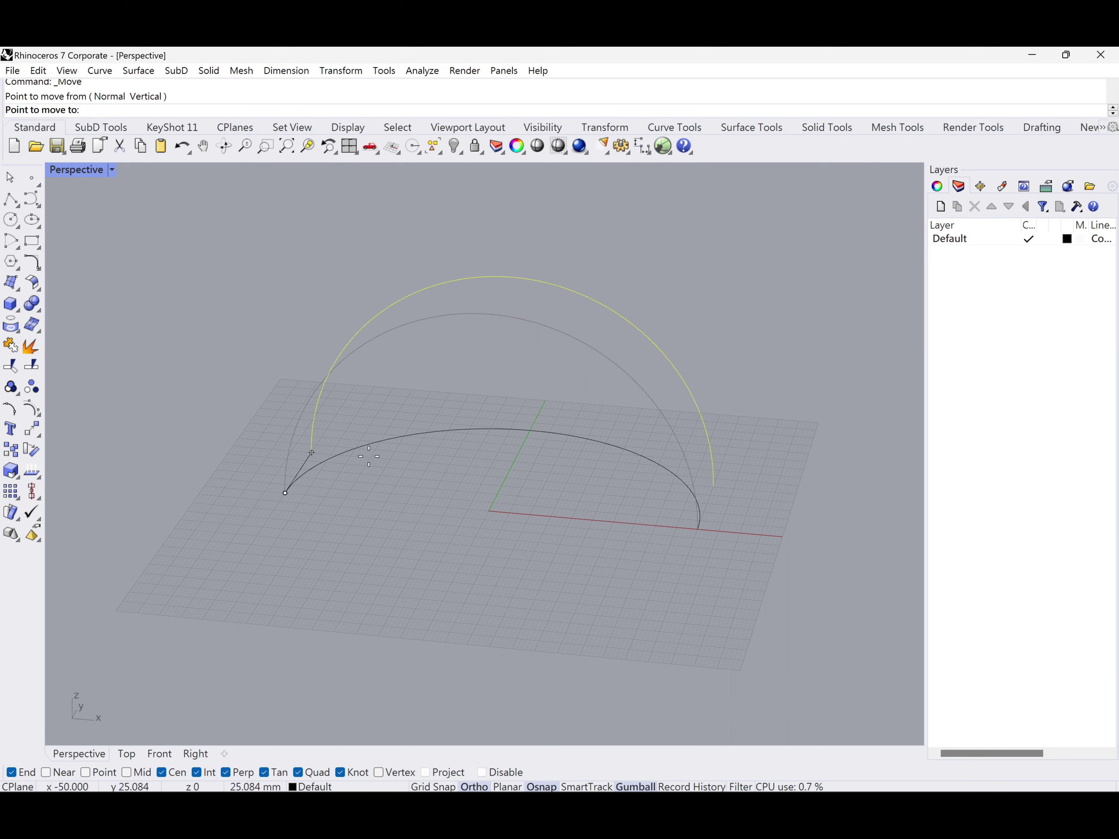
pyautogui.click(381, 453)
# Step: Orbit around the arcs to check the new position and deselect the arc
pyautogui.scroll(-8, 437, 518)
pyautogui.moveTo(442, 528); pyautogui.dragTo(496, 535, button='right')
pyautogui.scroll(4, 477, 536)
pyautogui.scroll(1, 496, 534)
pyautogui.scroll(3, 518, 532)
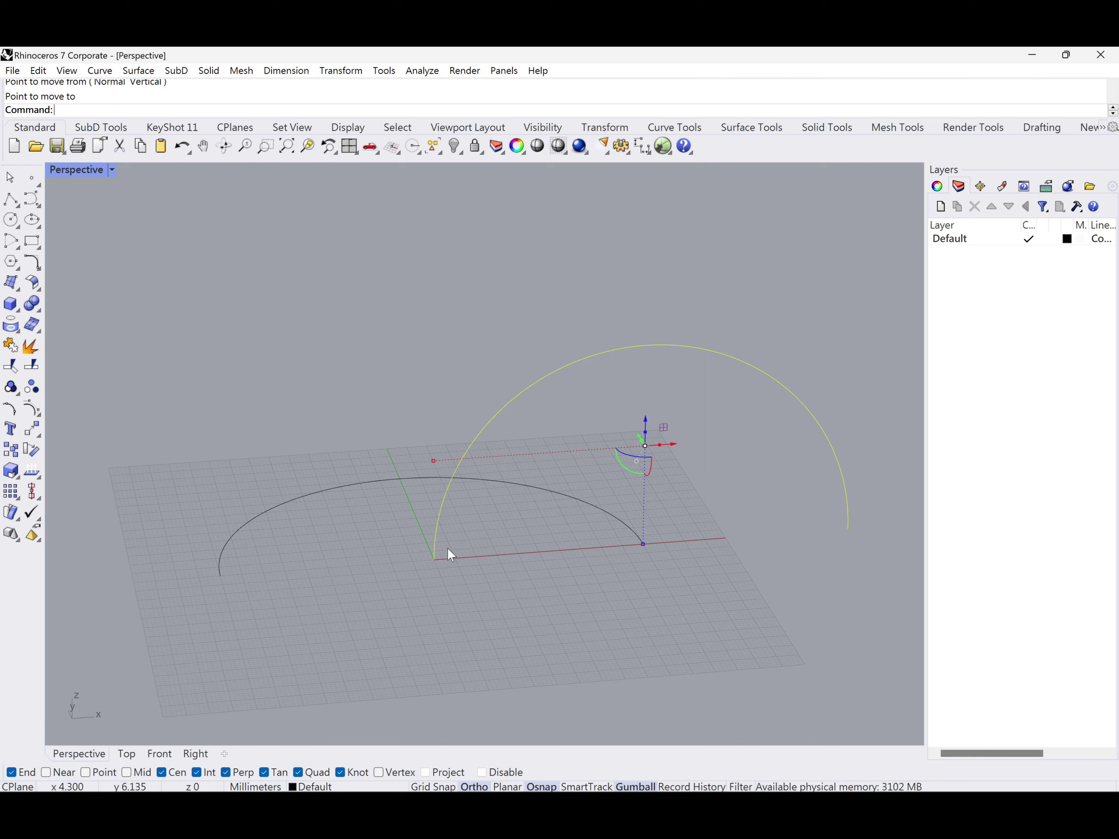
pyautogui.moveTo(439, 560); pyautogui.dragTo(524, 578, button='right')
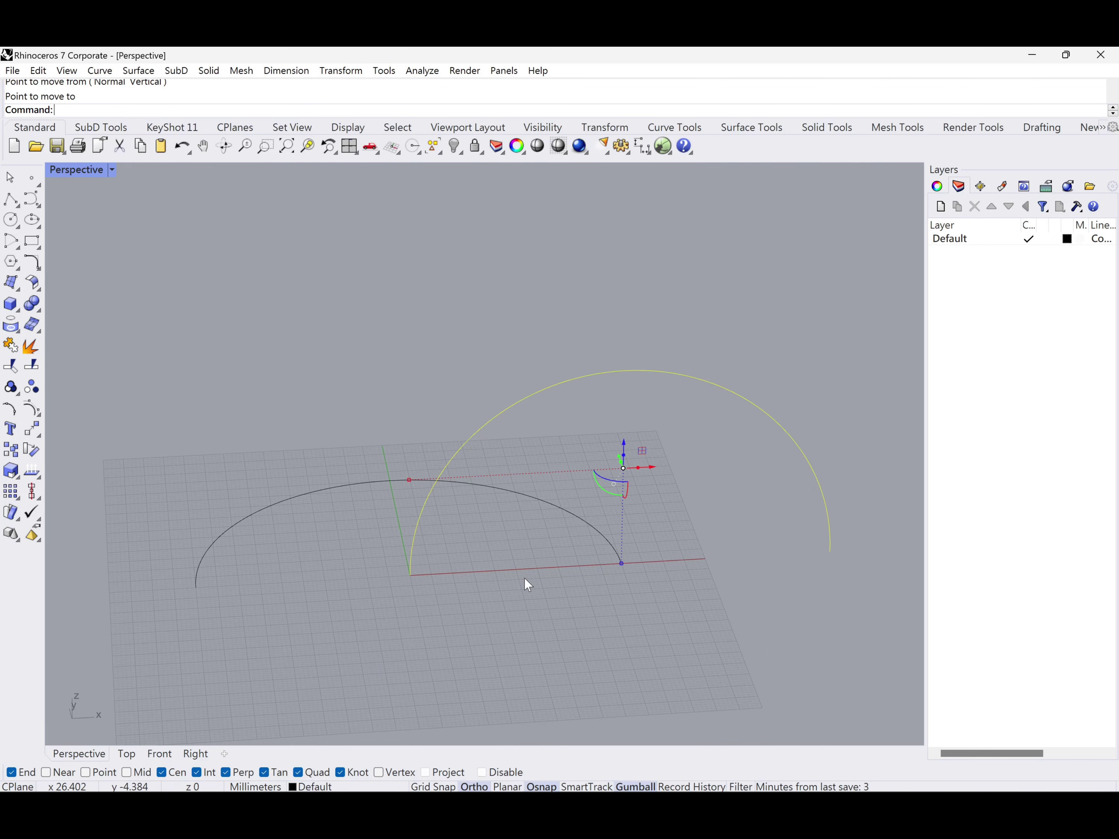
pyautogui.moveTo(475, 582); pyautogui.dragTo(498, 581, button='right')
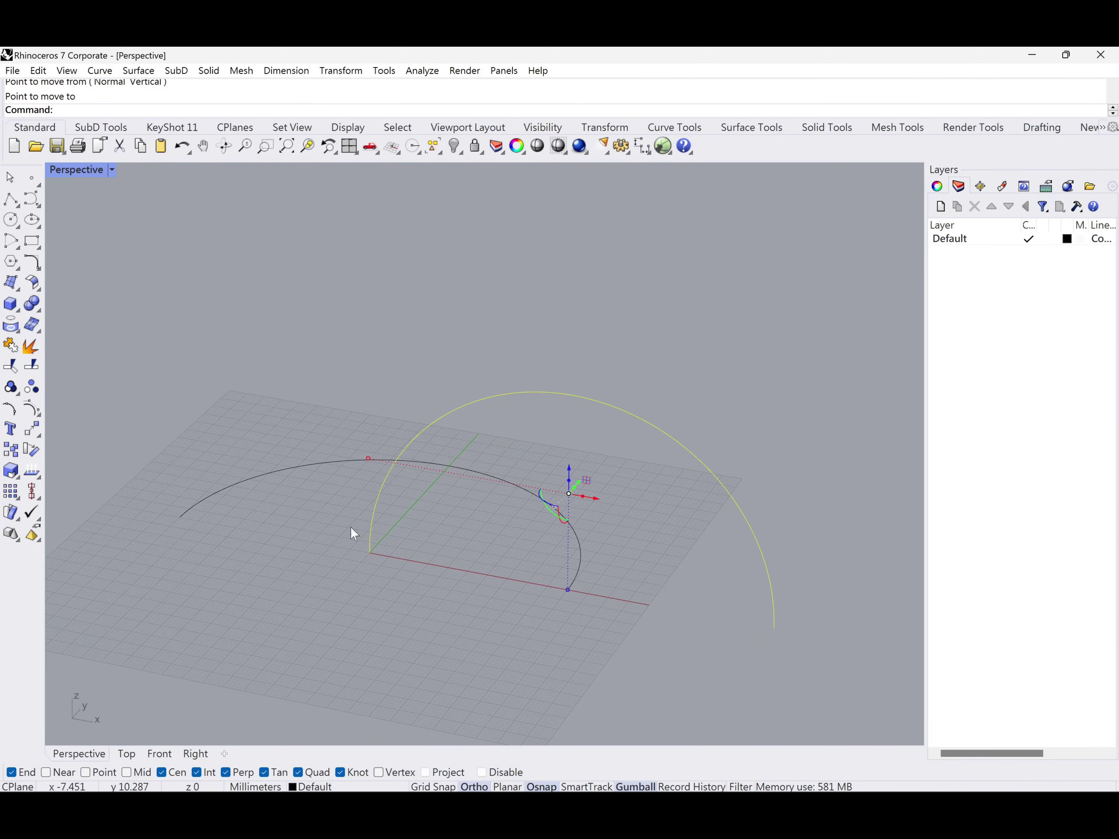
pyautogui.keyDown('shift'); pyautogui.moveTo(344, 546); pyautogui.dragTo(415, 540, button='right'); pyautogui.keyUp('shift')
pyautogui.click(259, 446)
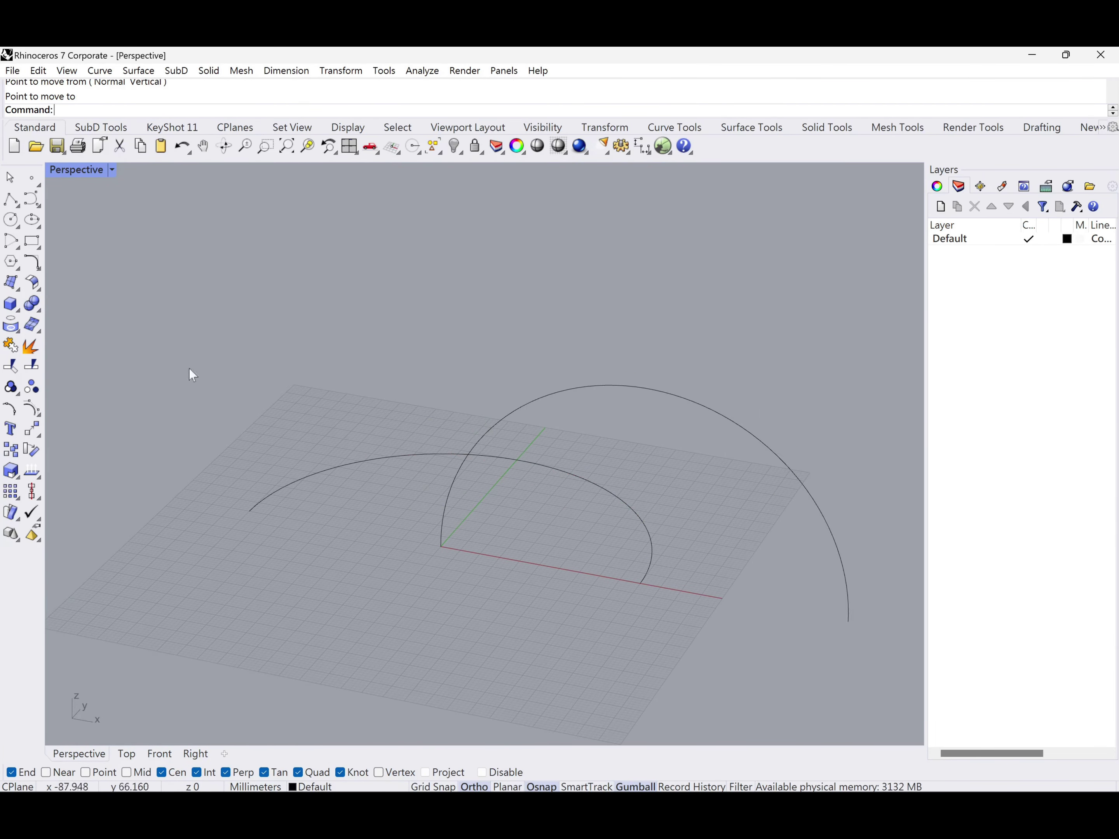
# Step: Draw a line tangent from the upright arc to the flat arc's left end
pyautogui.click(19, 208)
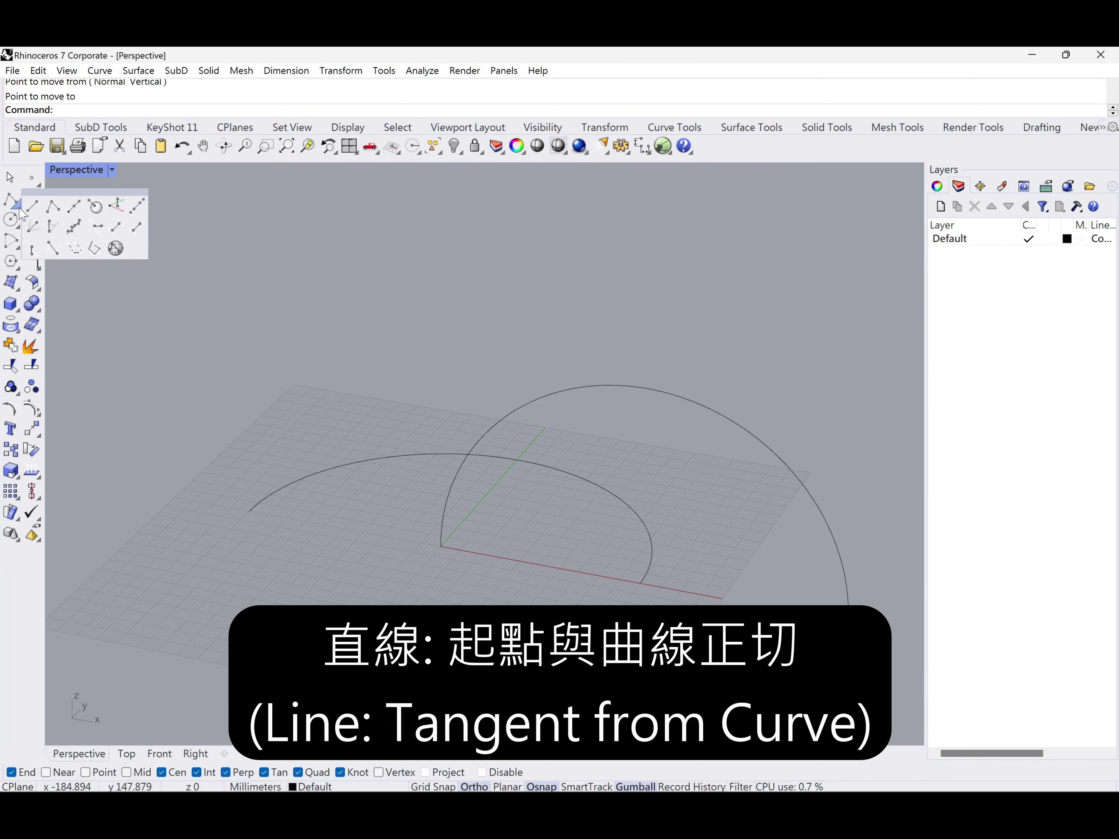
pyautogui.click(38, 248)
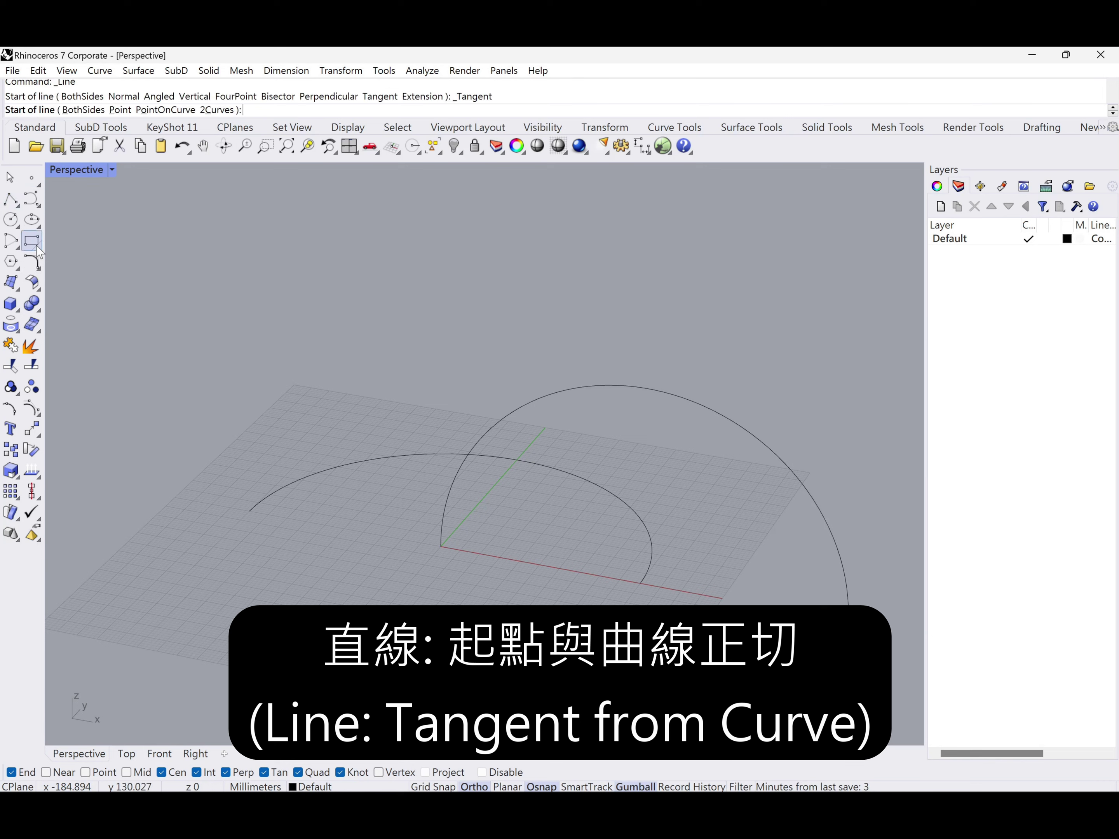
pyautogui.keyDown('shift'); pyautogui.moveTo(390, 333); pyautogui.dragTo(449, 318, button='right'); pyautogui.keyUp('shift')
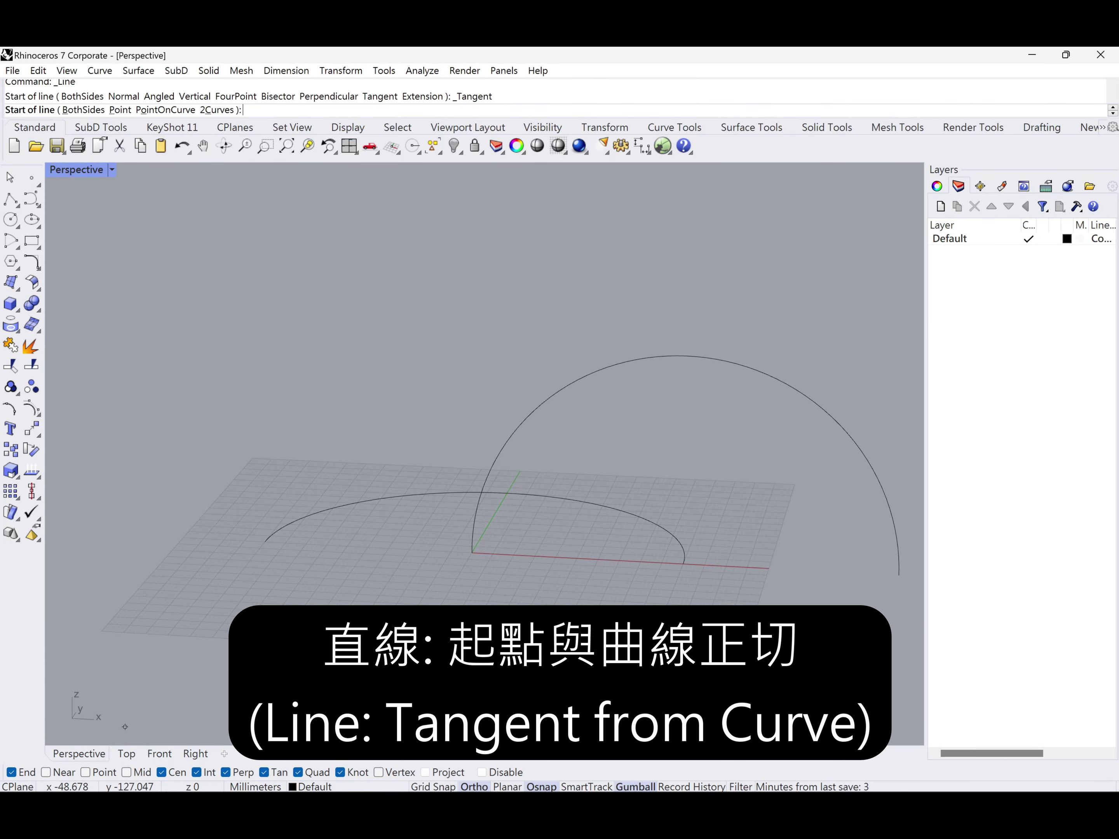
pyautogui.click(169, 775)
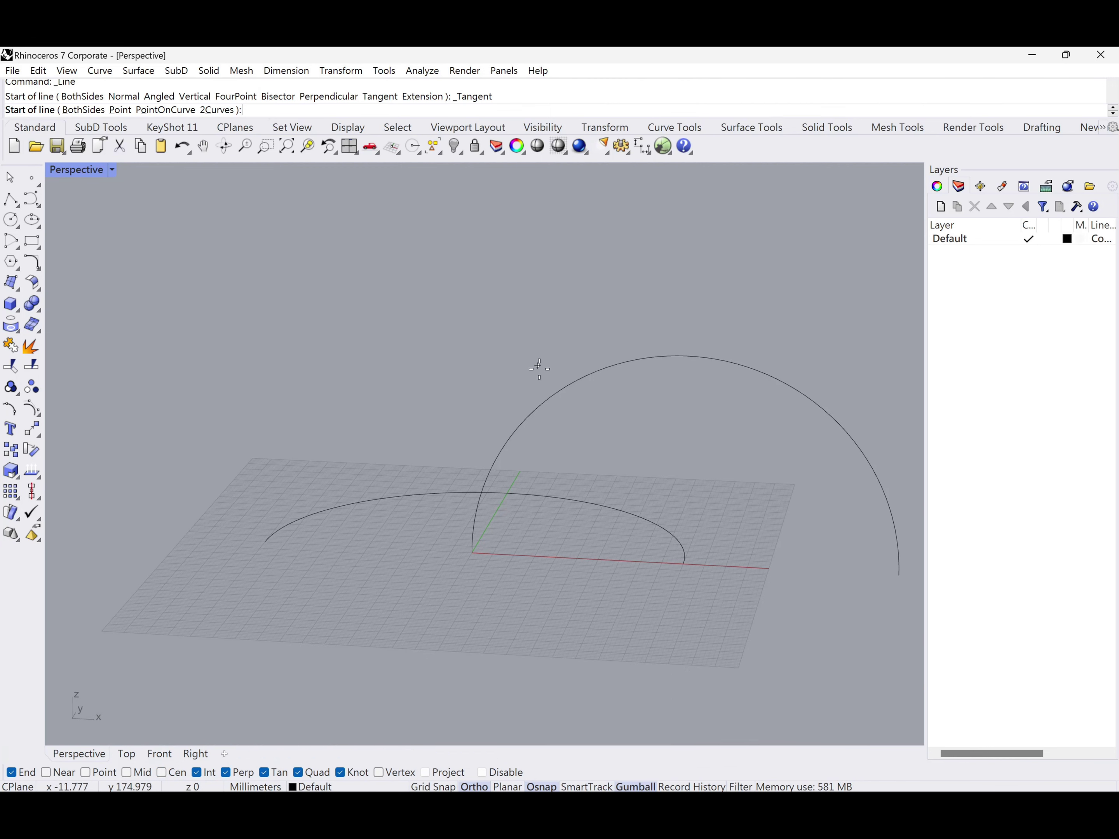
pyautogui.click(545, 398)
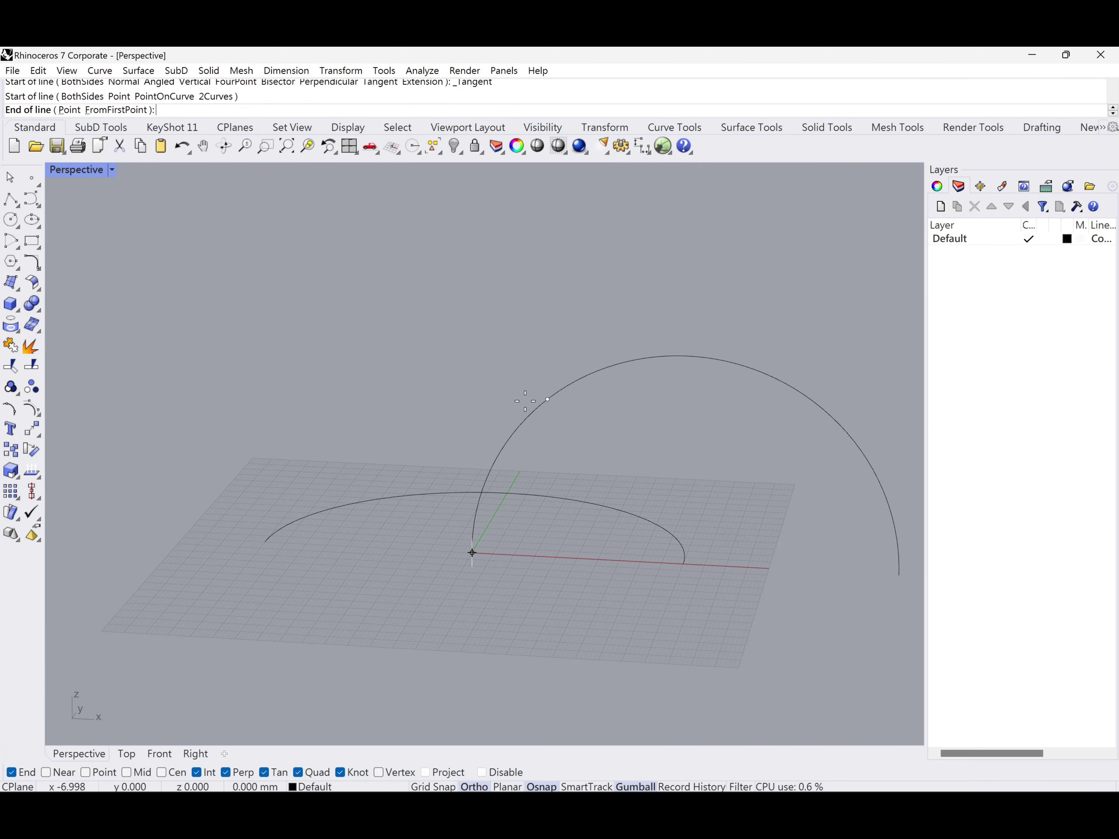
pyautogui.doubleClick(61, 170)
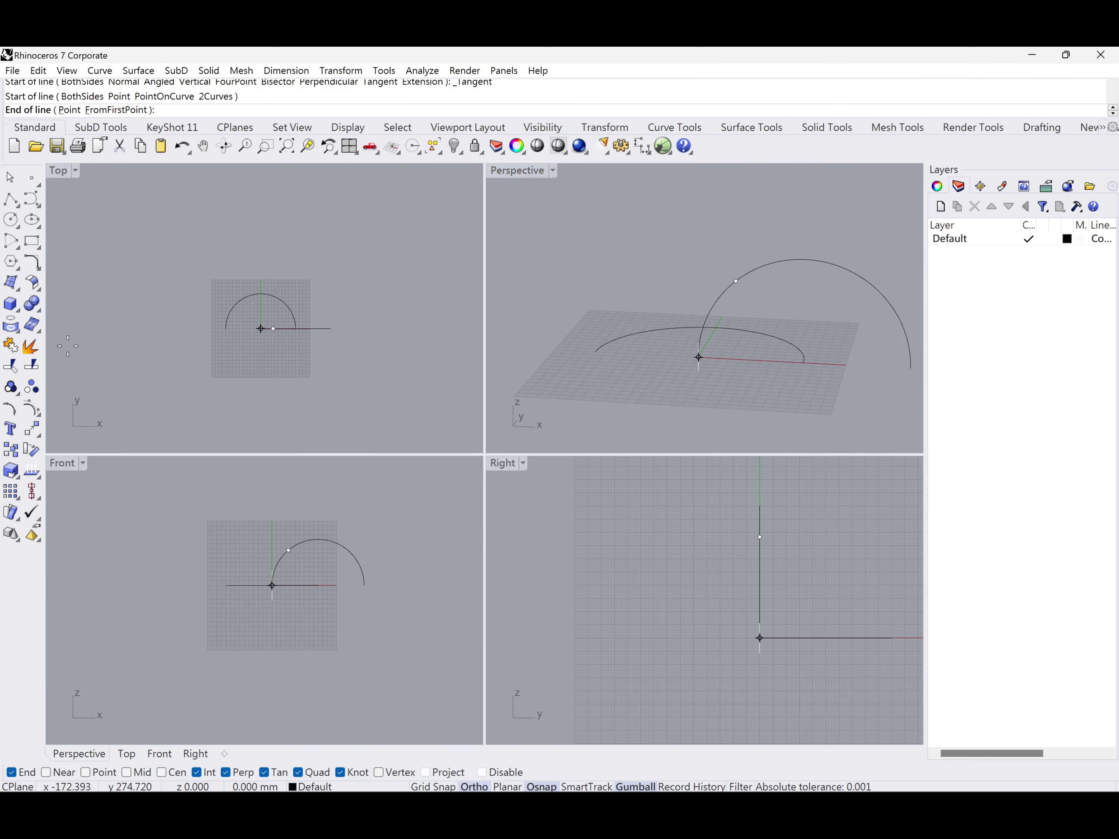
pyautogui.doubleClick(60, 462)
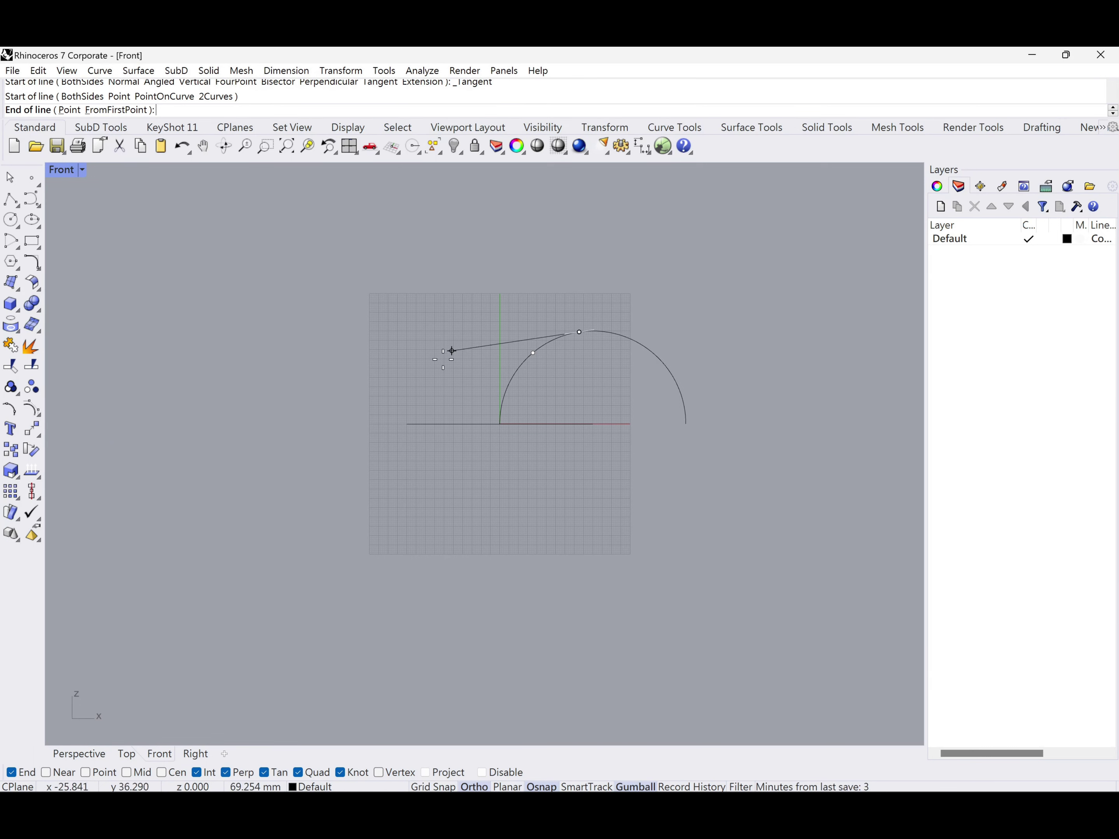
pyautogui.click(407, 424)
pyautogui.moveTo(471, 422); pyautogui.dragTo(381, 514, button='right')
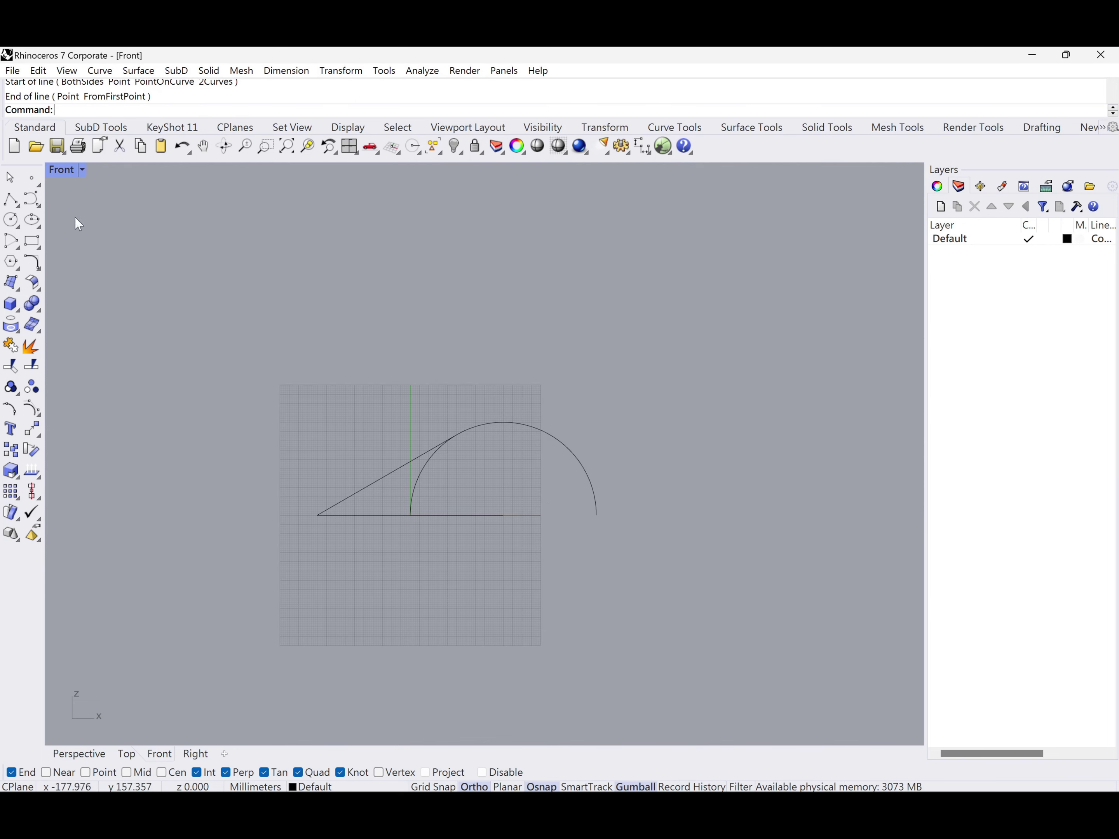
# Step: Trim away the arc portion left of the tangent line
pyautogui.moveTo(326, 493); pyautogui.dragTo(325, 494)
pyautogui.click(10, 365)
pyautogui.click(424, 476)
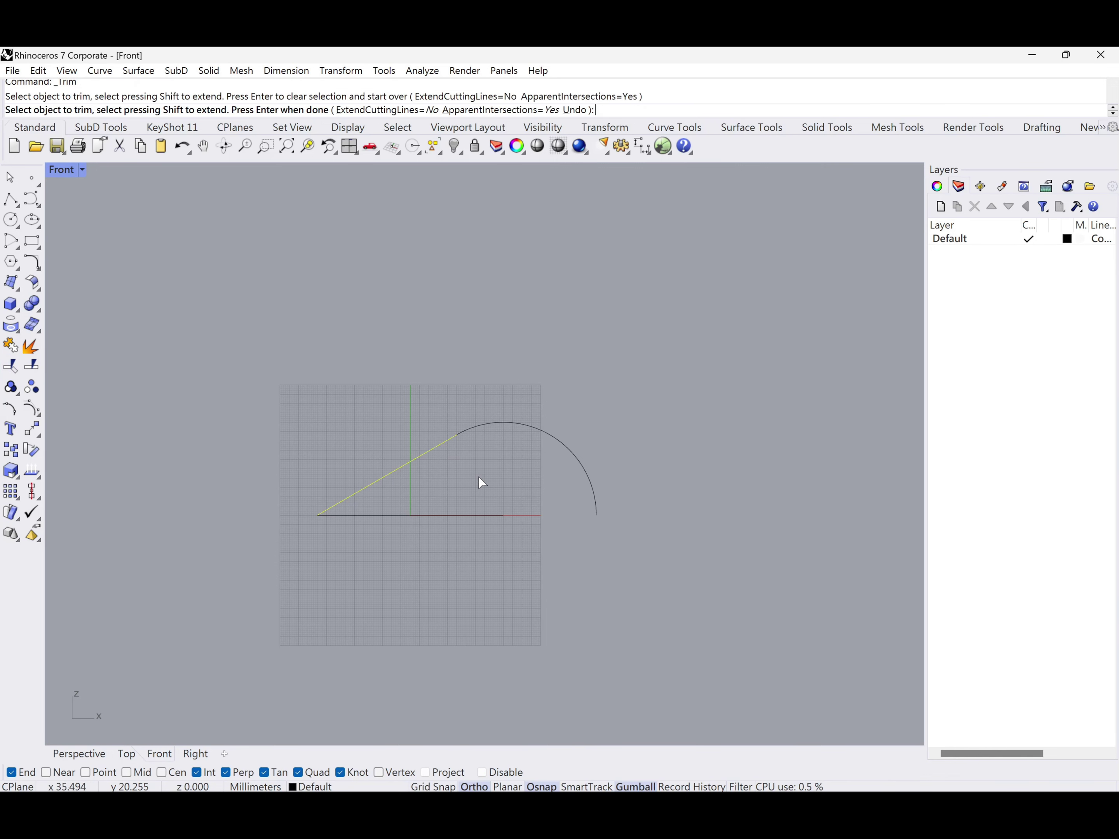
pyautogui.press('Return')
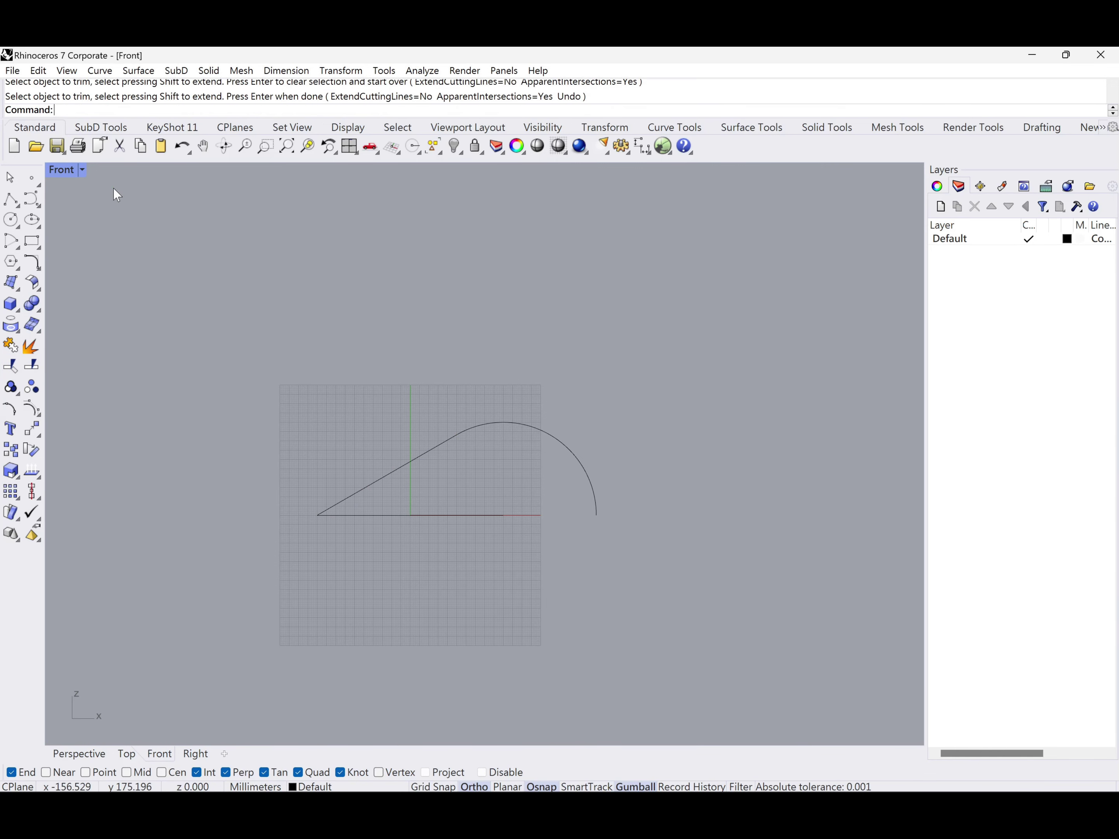
# Step: Delete the leftover inner arc
pyautogui.doubleClick(64, 172)
pyautogui.doubleClick(521, 168)
pyautogui.scroll(-4, 536, 378)
pyautogui.moveTo(553, 405); pyautogui.dragTo(586, 535, button='right')
pyautogui.click(545, 484)
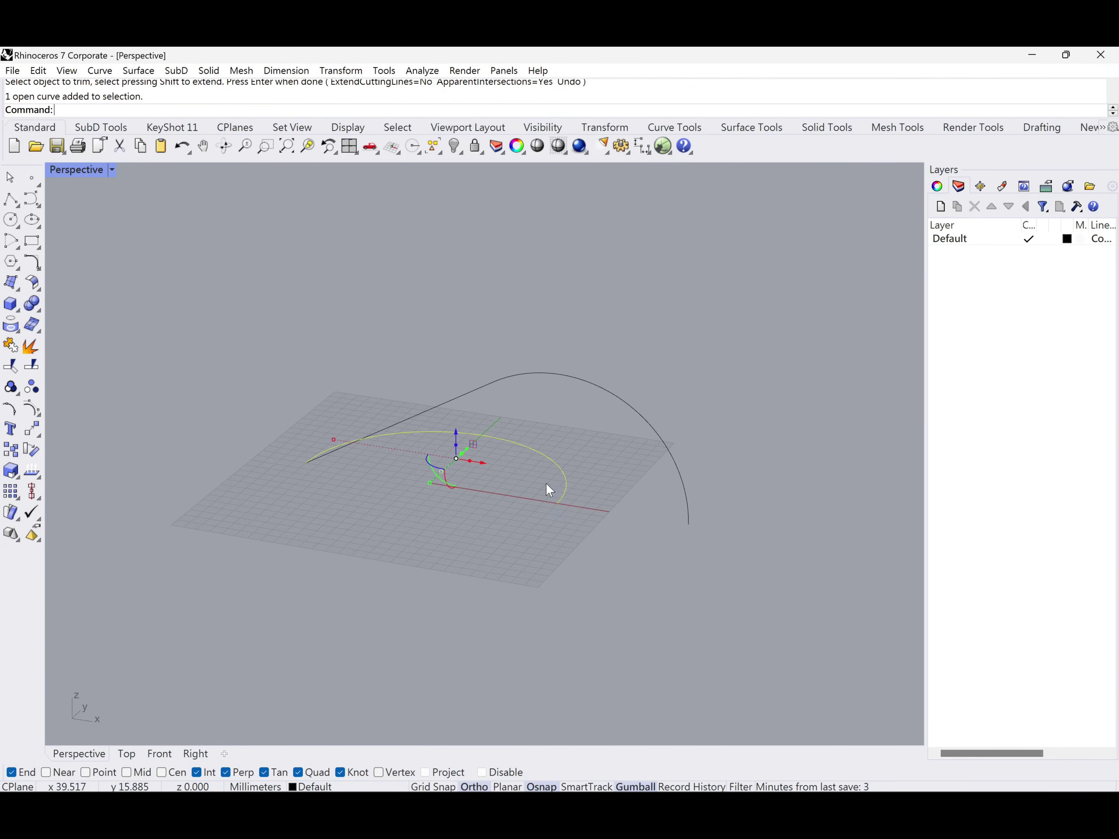
pyautogui.press('Delete')
# Step: Join the tangent line and the trimmed arc into one open curve
pyautogui.moveTo(545, 484); pyautogui.dragTo(600, 510, button='right')
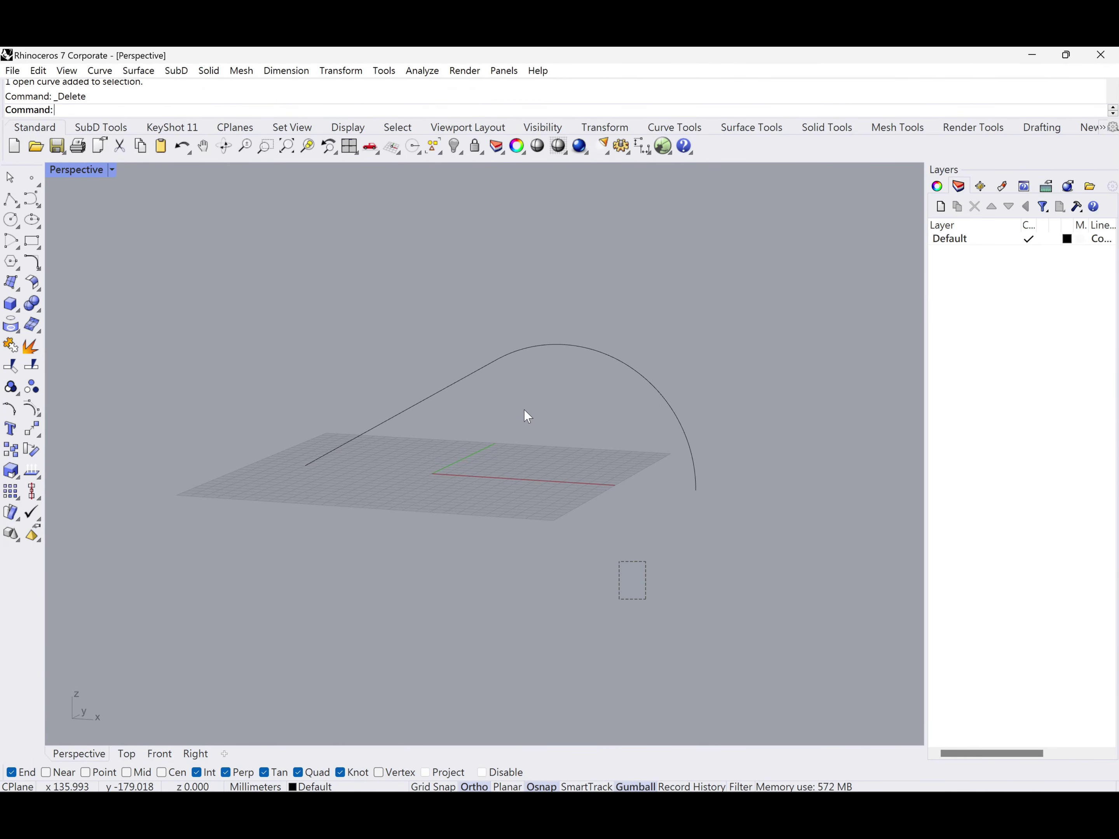
pyautogui.moveTo(579, 495); pyautogui.dragTo(436, 326)
pyautogui.click(10, 365)
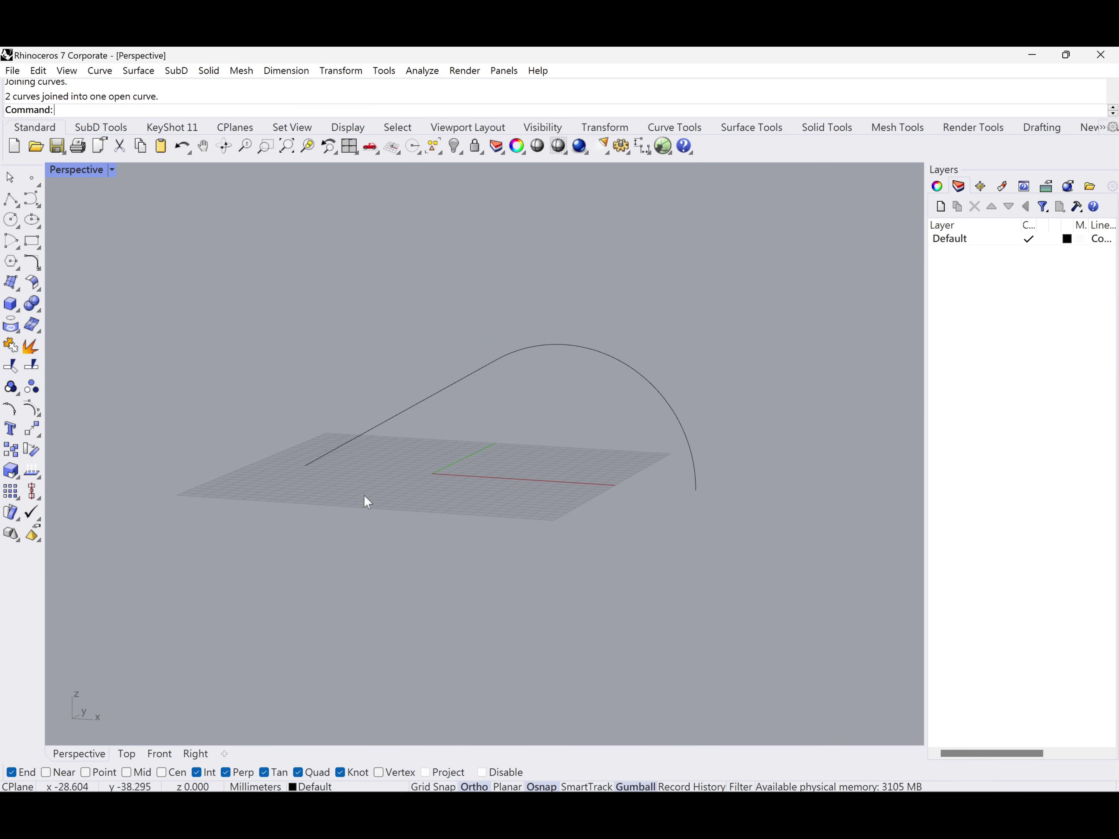
pyautogui.moveTo(385, 407); pyautogui.dragTo(384, 406)
pyautogui.moveTo(385, 405); pyautogui.dragTo(482, 489, button='right')
# Step: Paste a copy of the joined curve and rotate it 90° about the origin to lie flat
pyautogui.hotkey('ctrl', 'c')
pyautogui.hotkey('ctrl', 'v')
pyautogui.doubleClick(102, 172)
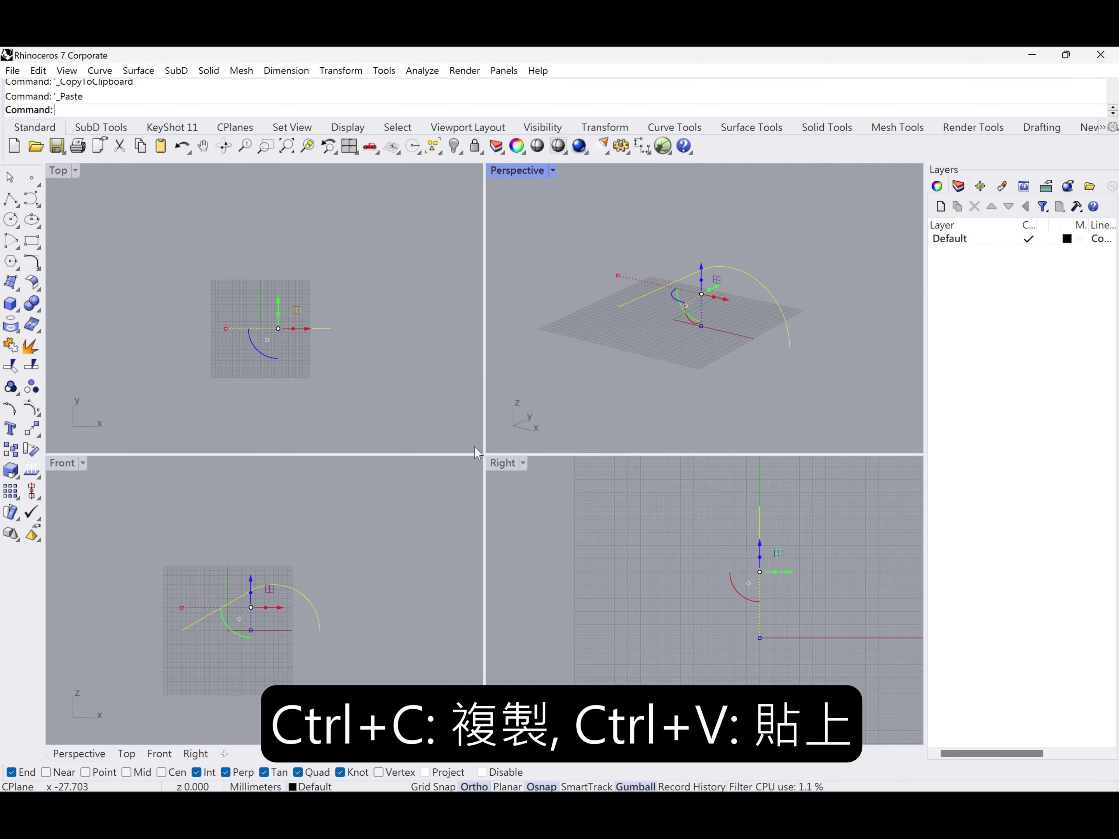
pyautogui.doubleClick(516, 467)
pyautogui.middleClick(568, 479)
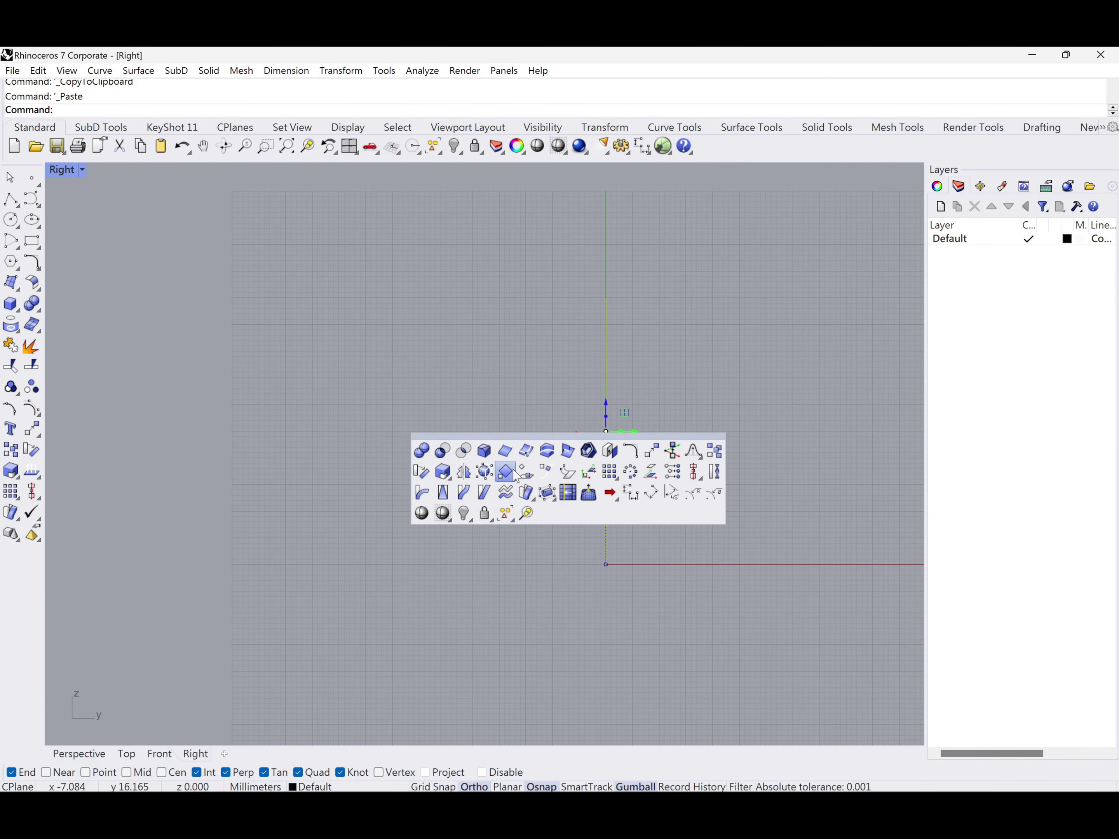
pyautogui.click(423, 471)
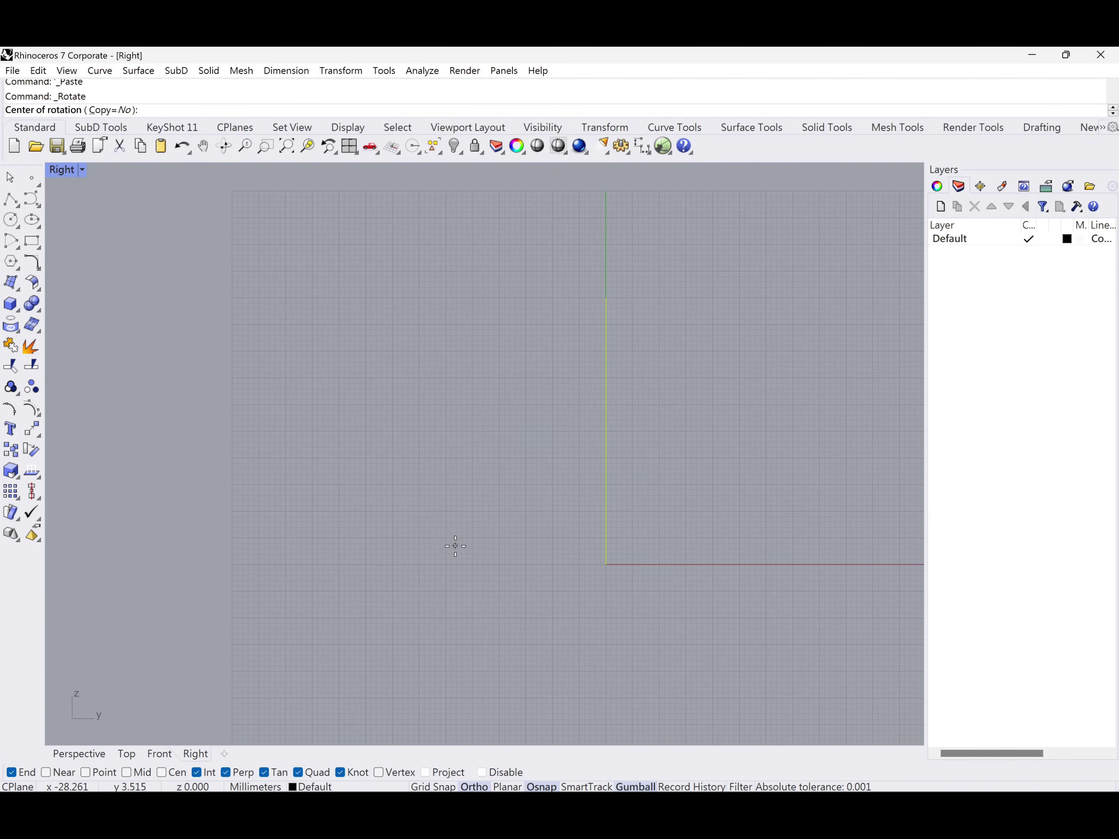
pyautogui.click(605, 564)
pyautogui.click(606, 650)
pyautogui.click(693, 564)
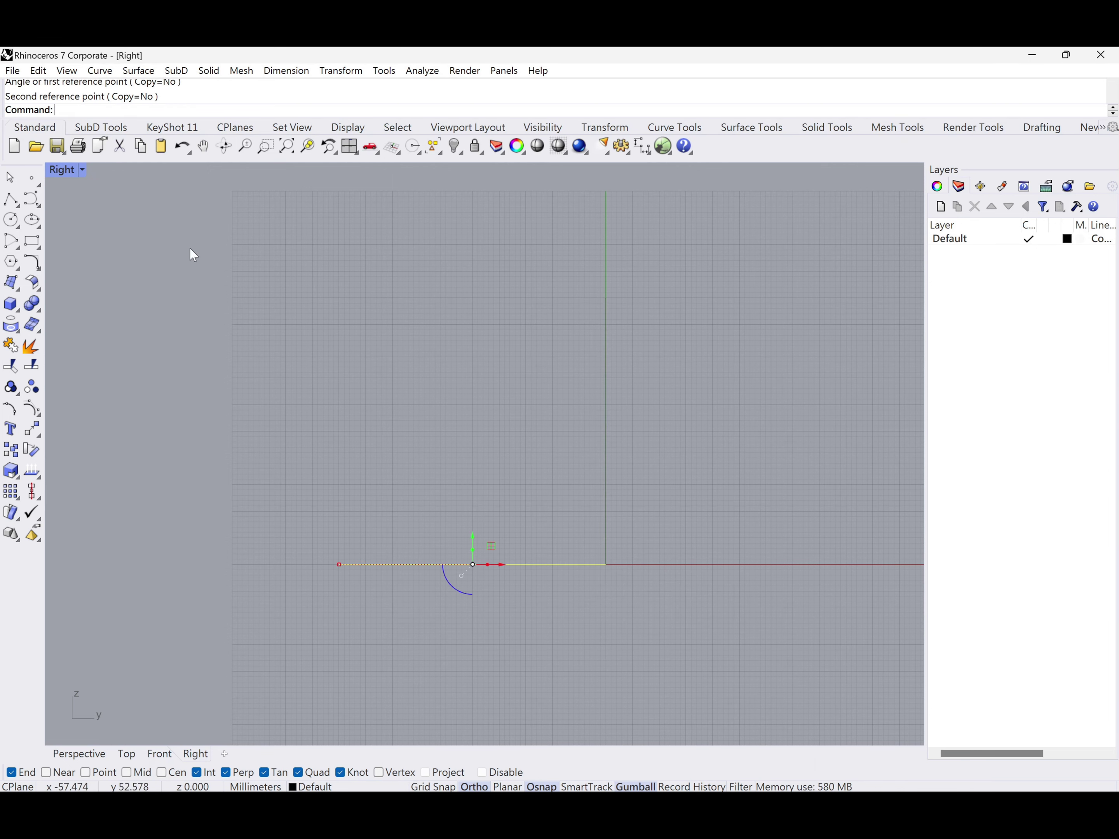
pyautogui.doubleClick(61, 170)
# Step: Mirror the flat curve from the origin, then delete the mirrored copy
pyautogui.doubleClick(536, 173)
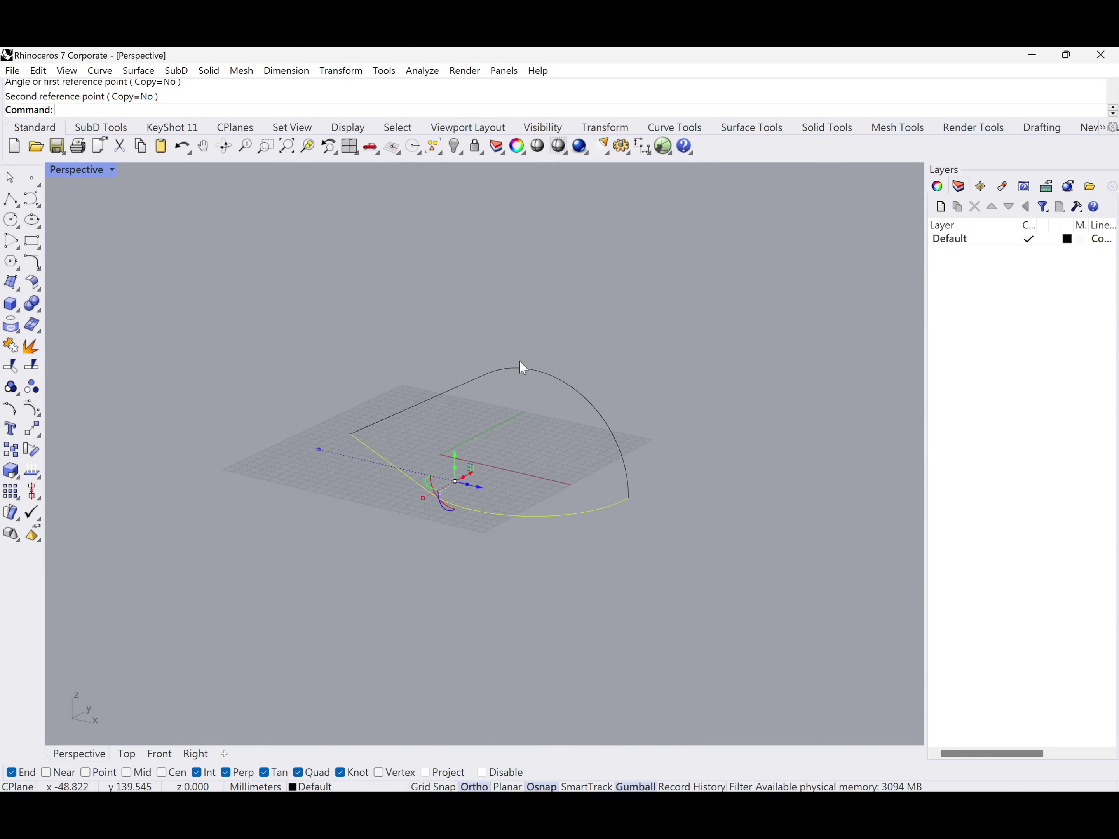
pyautogui.scroll(-4, 519, 362)
pyautogui.moveTo(482, 408); pyautogui.dragTo(532, 451, button='right')
pyautogui.middleClick(533, 451)
pyautogui.click(431, 441)
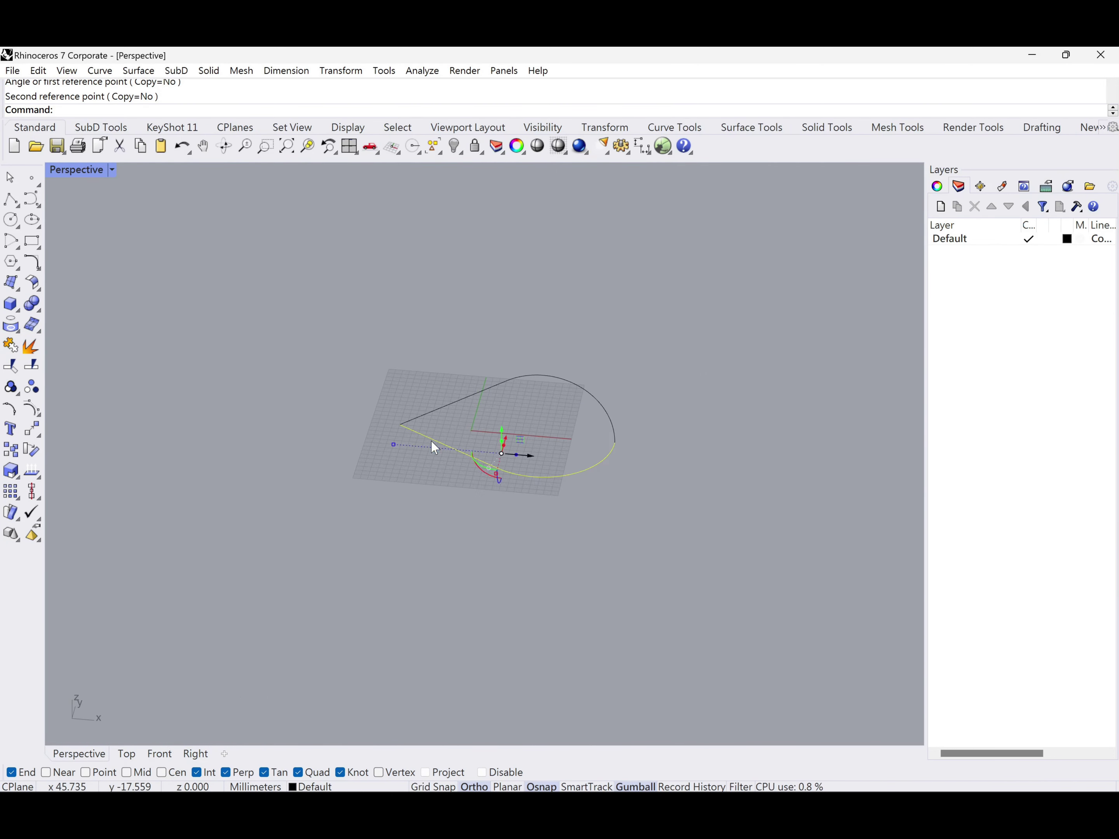
pyautogui.hotkey('ctrl', 'm')
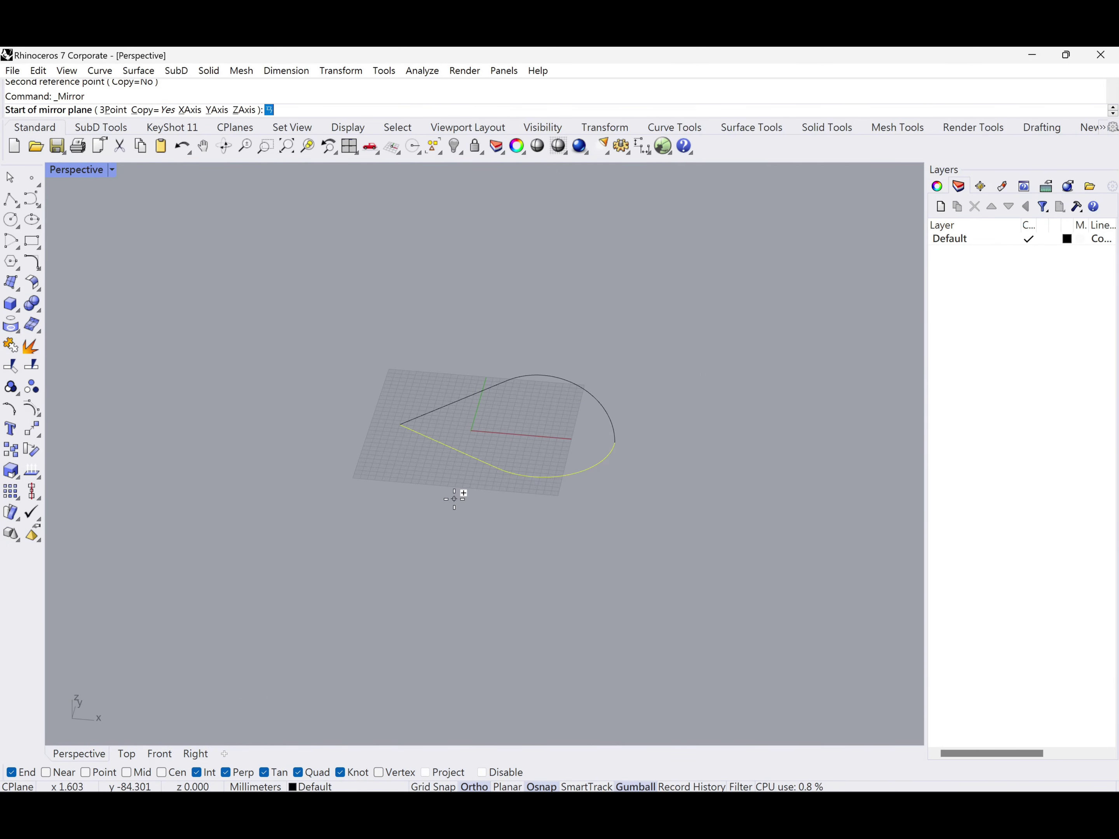
pyautogui.write('0')
pyautogui.press('Return')
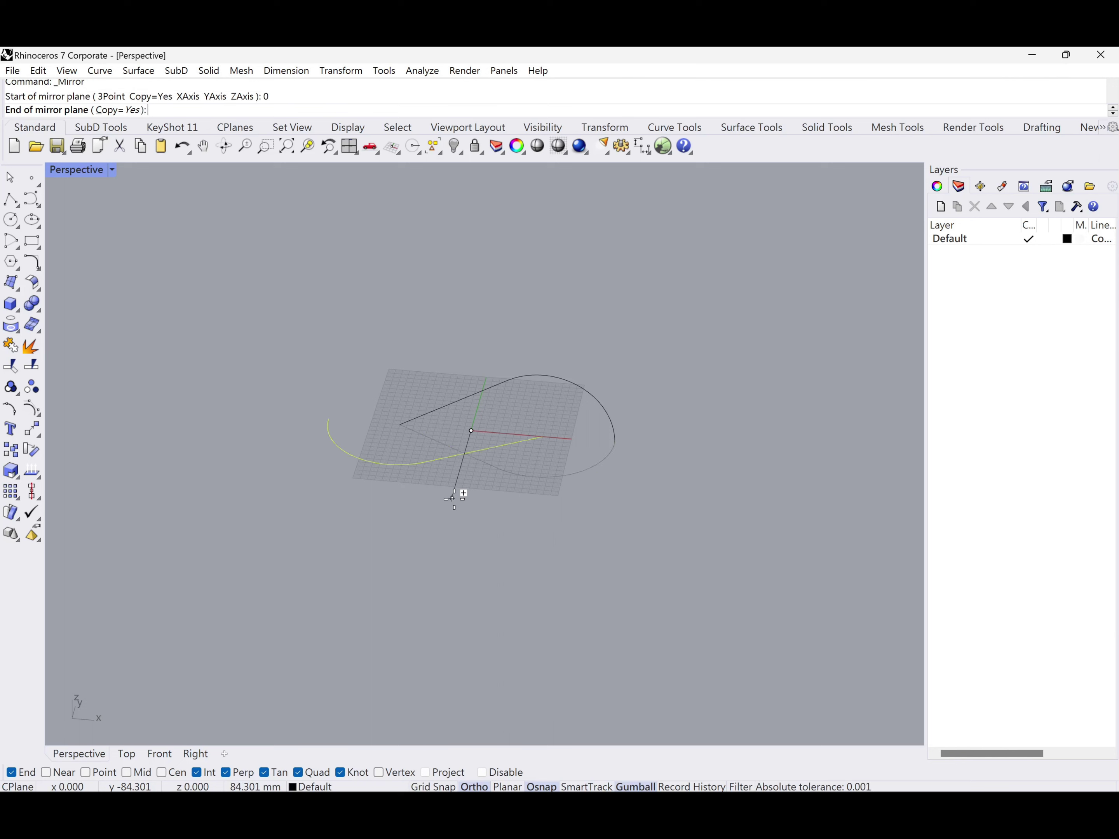
pyautogui.click(447, 487)
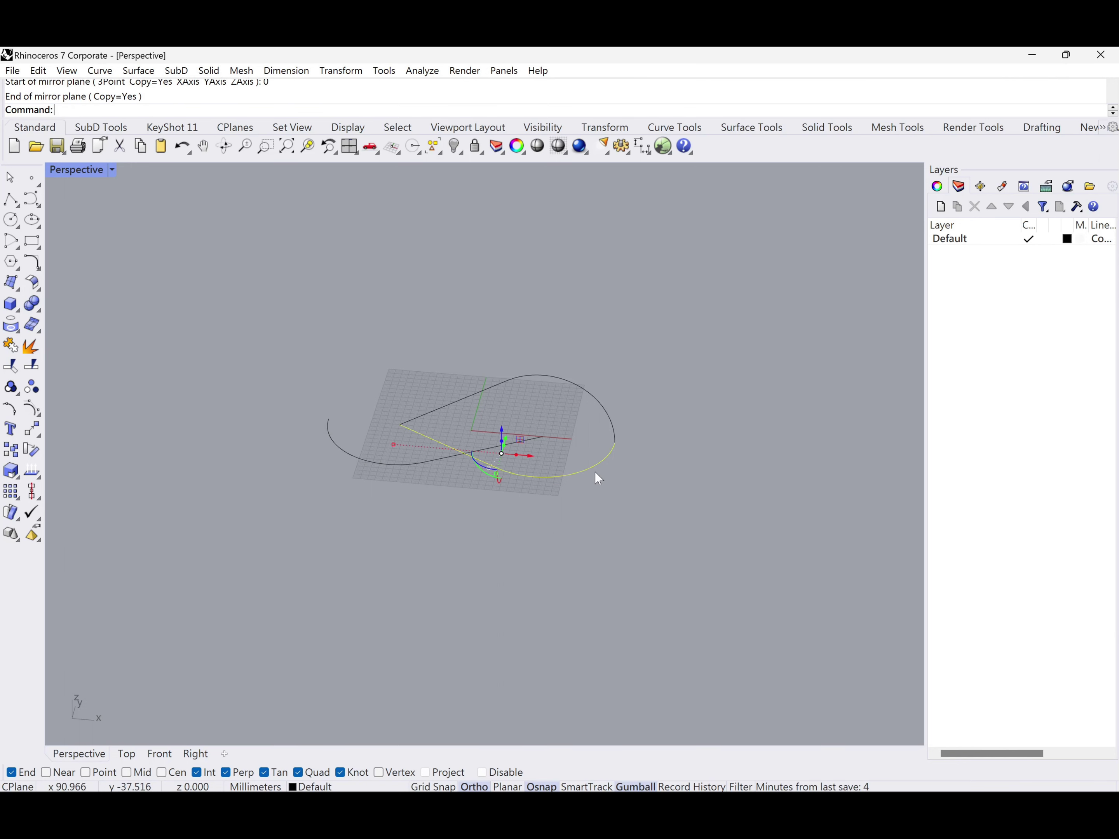
pyautogui.press('Delete')
# Step: Move the flat curve by its end onto the standing curve's end, closing the outline
pyautogui.click(474, 443)
pyautogui.middleClick(482, 450)
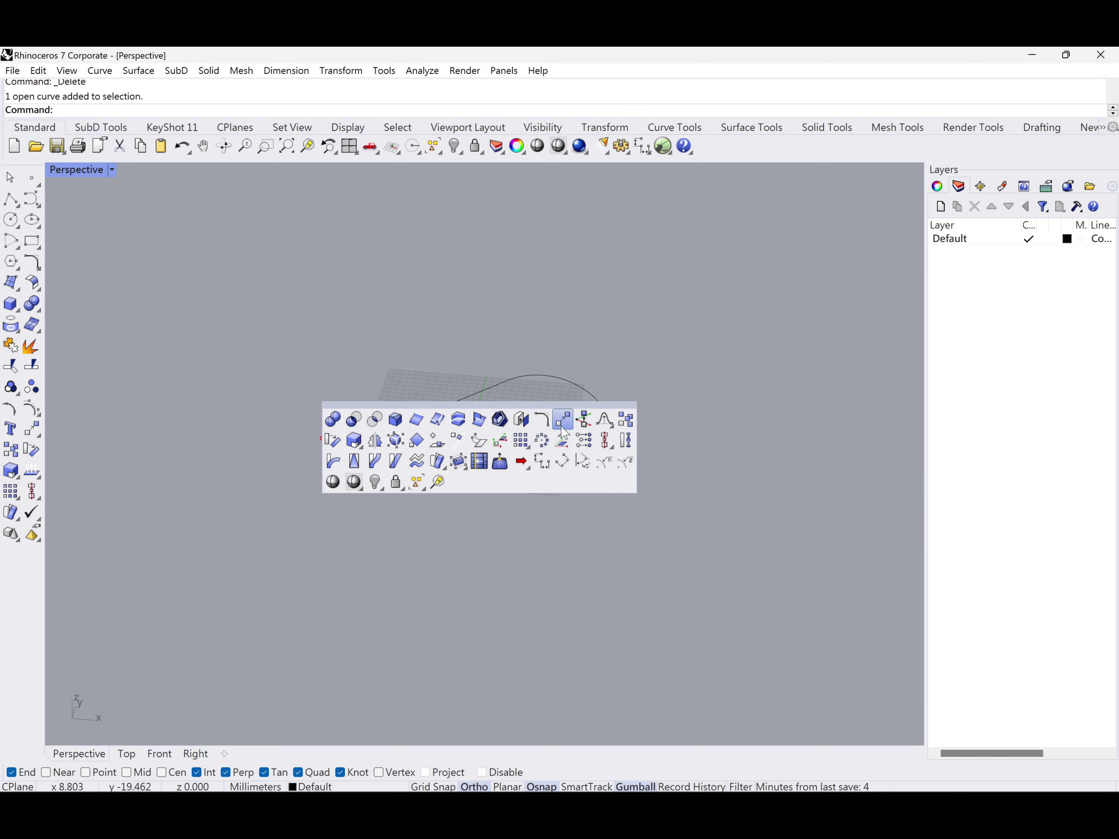
pyautogui.click(481, 445)
pyautogui.scroll(3, 246, 365)
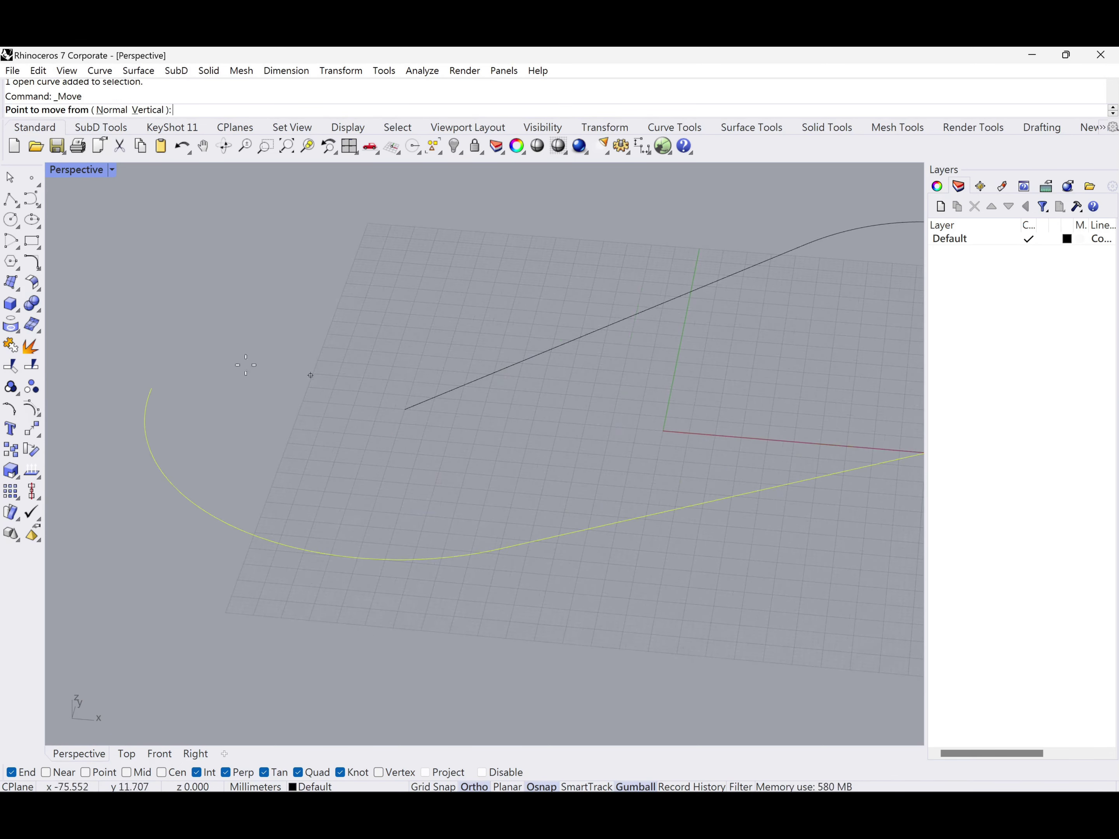
pyautogui.click(152, 388)
pyautogui.click(401, 410)
pyautogui.scroll(-7, 406, 426)
pyautogui.moveTo(495, 500); pyautogui.dragTo(553, 451, button='right')
pyautogui.scroll(5, 525, 439)
pyautogui.moveTo(553, 451)
pyautogui.mouseDown(button='right')
pyautogui.moveTo(561, 462)
pyautogui.moveTo(554, 434)
pyautogui.mouseUp(button='right')
# Step: Save 20221122-Oloid-Edit-01.3dm and copy both curves of the teardrop outline
pyautogui.press('Escape')
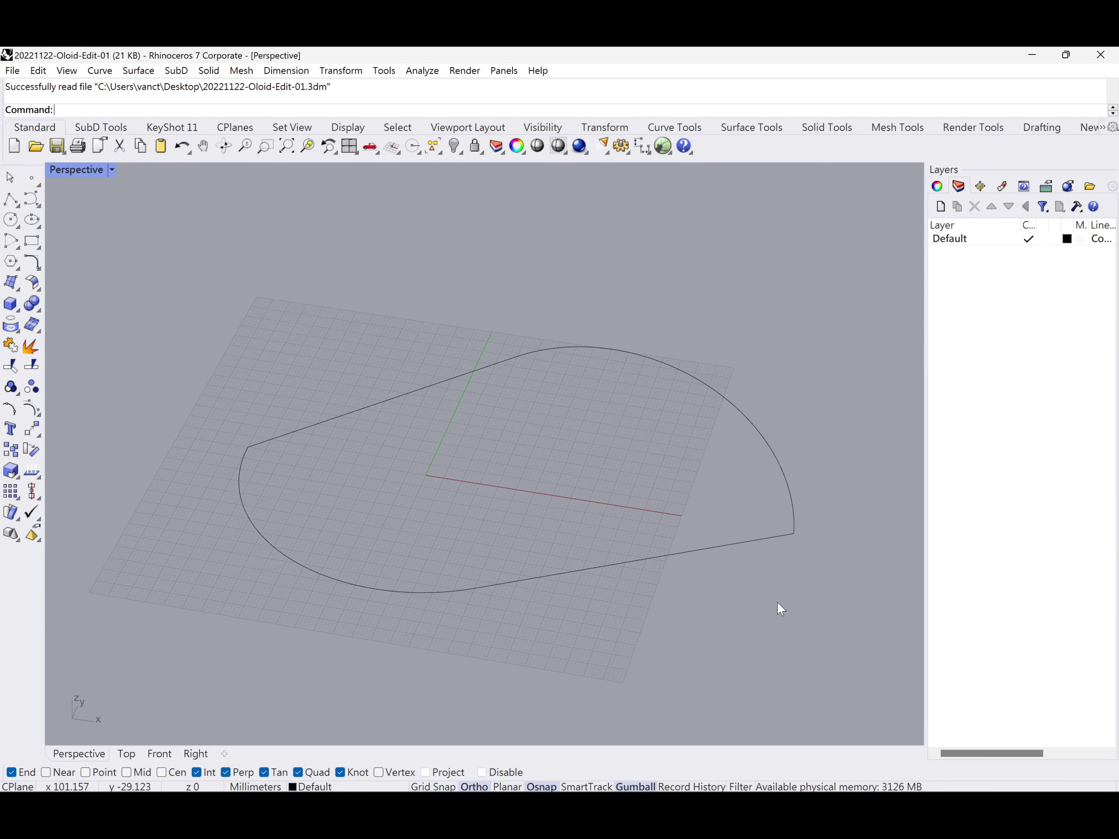
pyautogui.scroll(-2, 777, 603)
pyautogui.moveTo(784, 600); pyautogui.dragTo(607, 573, button='right')
pyautogui.scroll(-2, 686, 610)
pyautogui.moveTo(685, 604); pyautogui.dragTo(615, 522)
pyautogui.moveTo(614, 522); pyautogui.dragTo(634, 547, button='right')
pyautogui.hotkey('ctrl', 'c')
# Step: Paste the outline and shift the copy 150 along Y with the gumball
pyautogui.hotkey('ctrl', 'v')
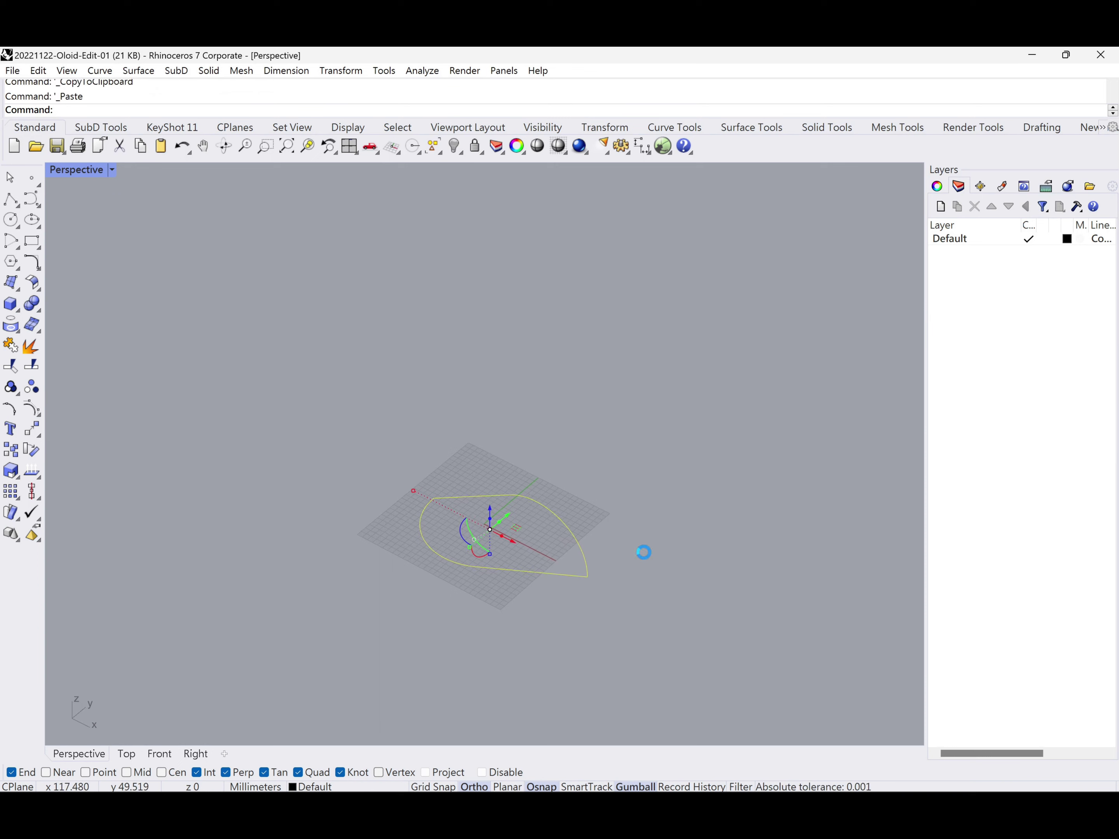
pyautogui.click(511, 514)
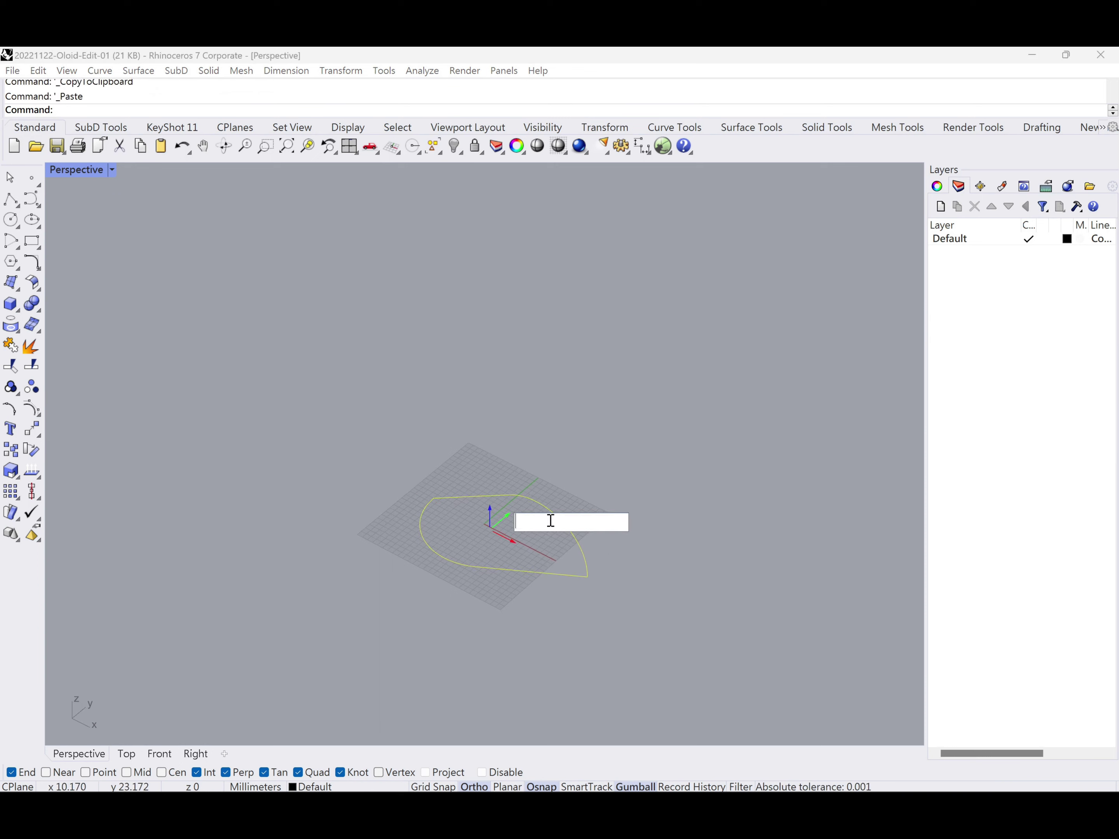
pyautogui.write('15')
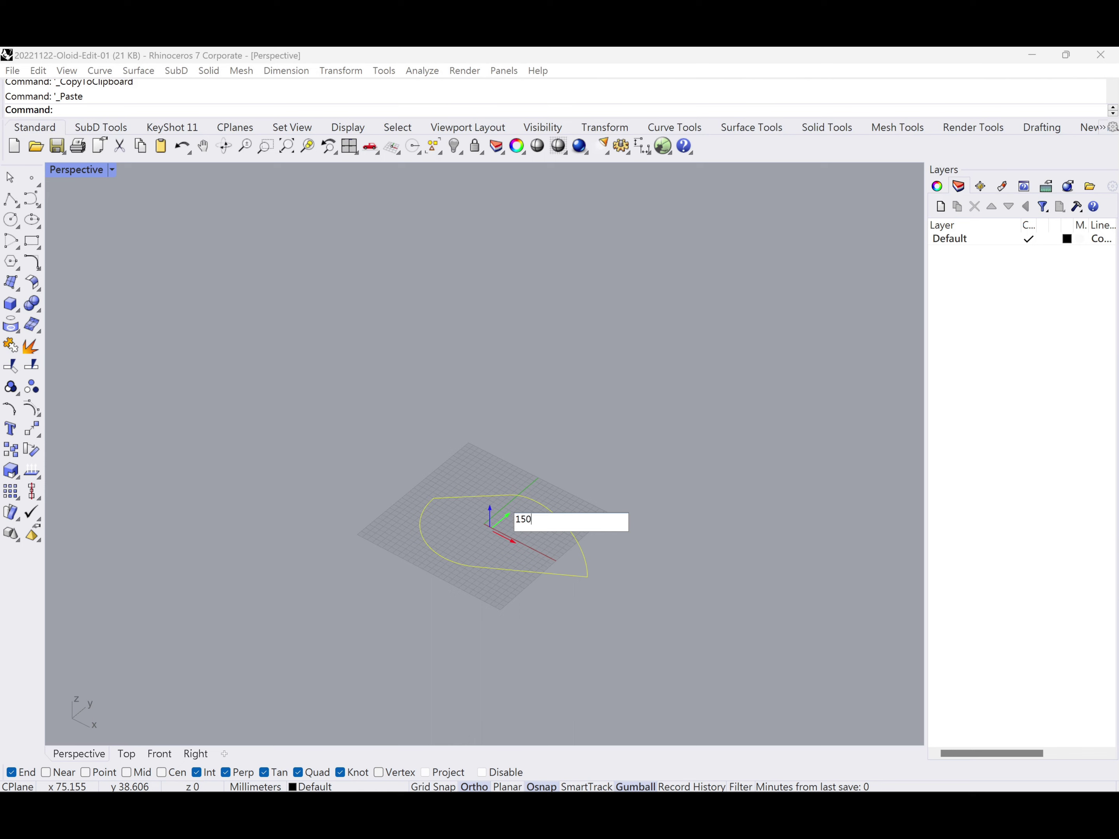
pyautogui.write('0')
pyautogui.press('Return')
pyautogui.keyDown('shift'); pyautogui.moveTo(669, 594); pyautogui.dragTo(631, 575, button='right'); pyautogui.keyUp('shift')
pyautogui.scroll(2, 518, 555)
# Step: Deselect the copy and tear off the Surface Creation tools as a floating toolbar
pyautogui.keyDown('shift'); pyautogui.moveTo(525, 558); pyautogui.dragTo(454, 562, button='right'); pyautogui.keyUp('shift')
pyautogui.scroll(3, 338, 485)
pyautogui.click(159, 343)
pyautogui.moveTo(239, 336); pyautogui.dragTo(305, 337, button='right')
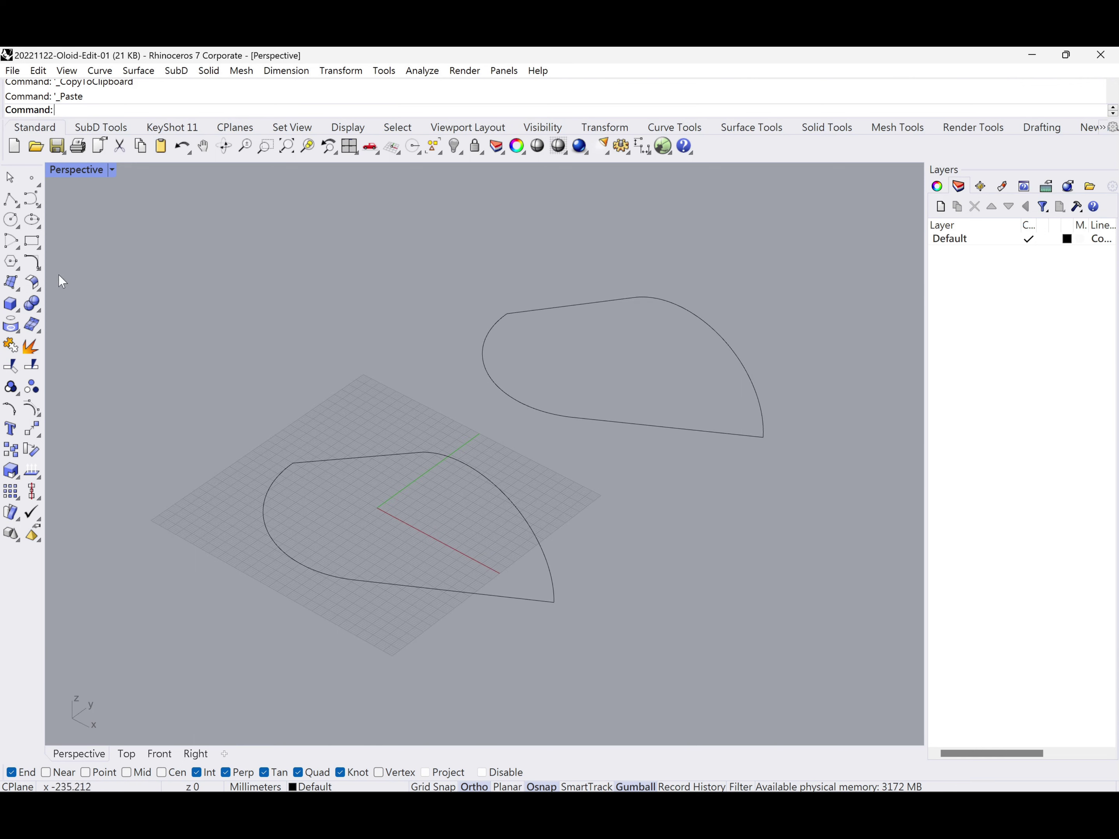
pyautogui.click(17, 288)
pyautogui.moveTo(42, 273); pyautogui.dragTo(169, 292)
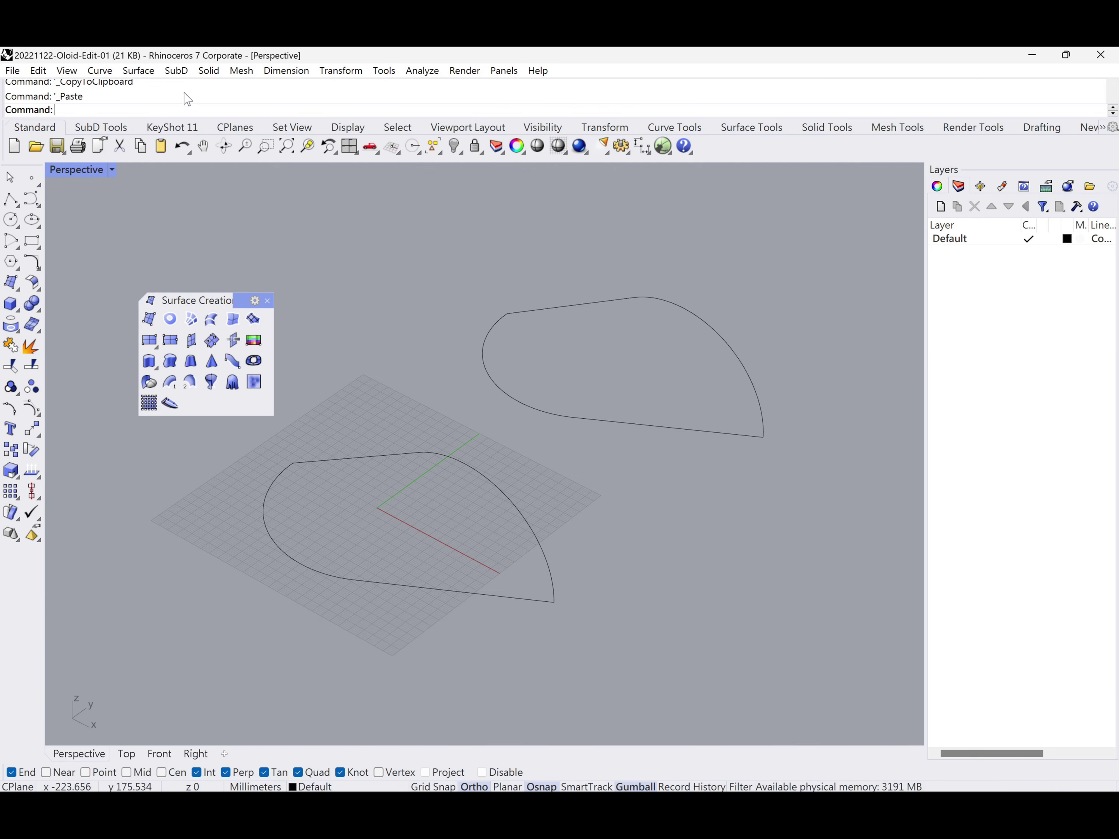
# Step: Create a developable loft surface between the two lower teardrop curves
pyautogui.click(146, 72)
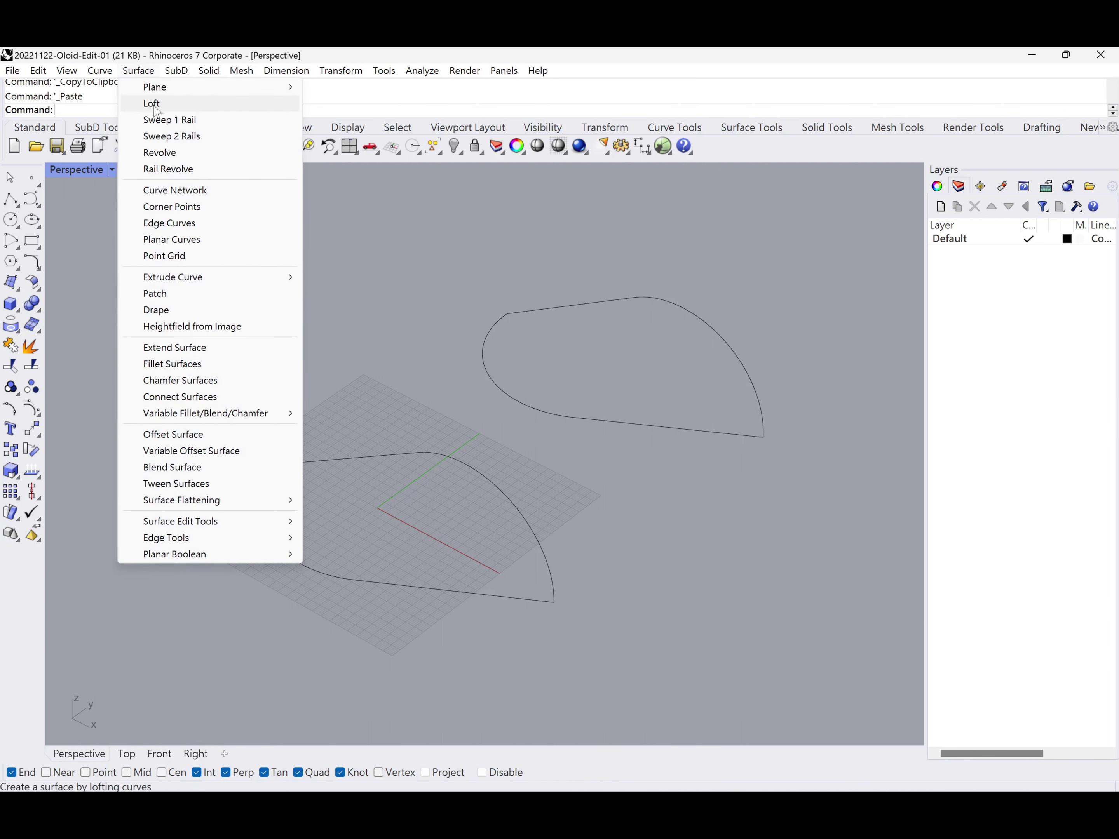
pyautogui.click(365, 292)
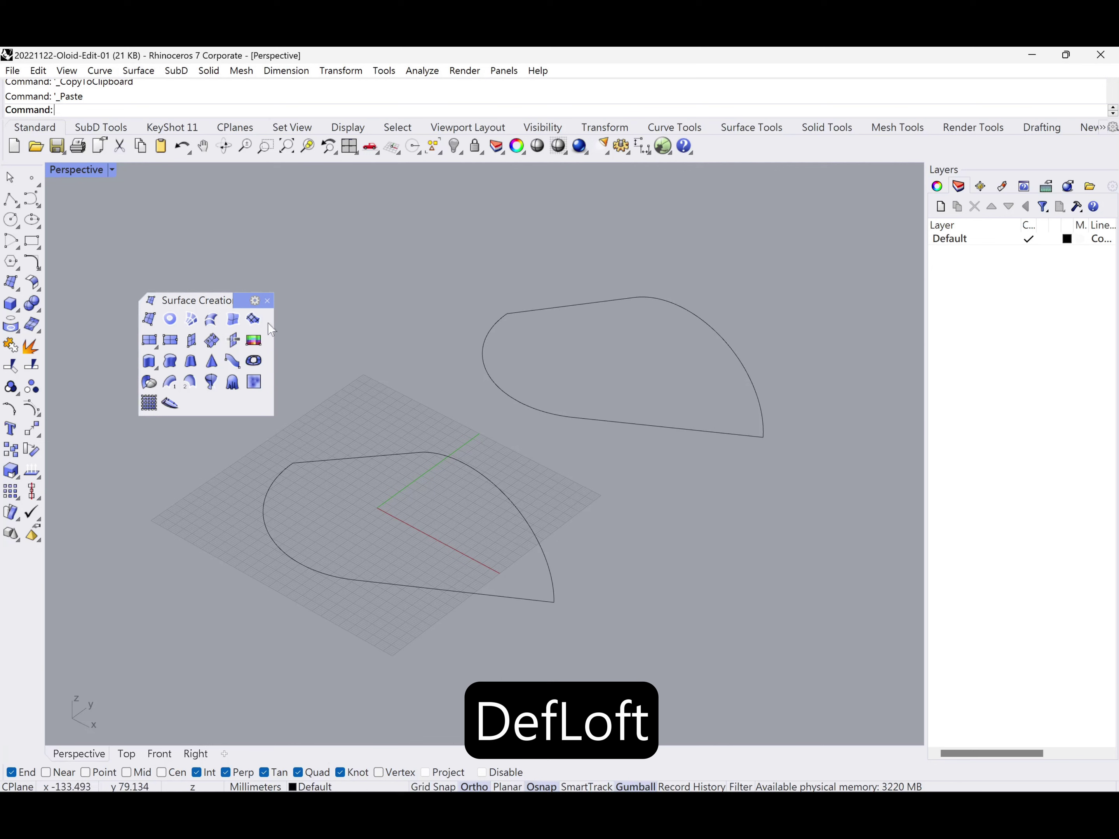
pyautogui.click(175, 404)
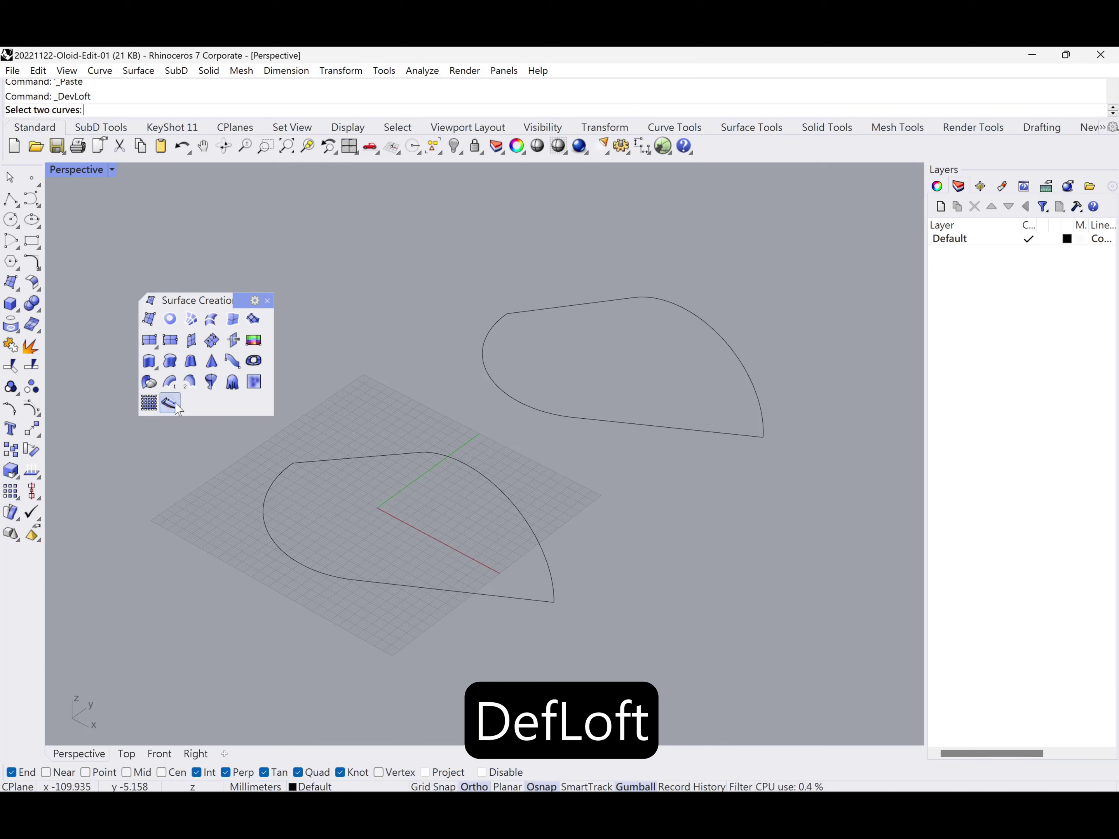
pyautogui.click(303, 462)
pyautogui.click(282, 472)
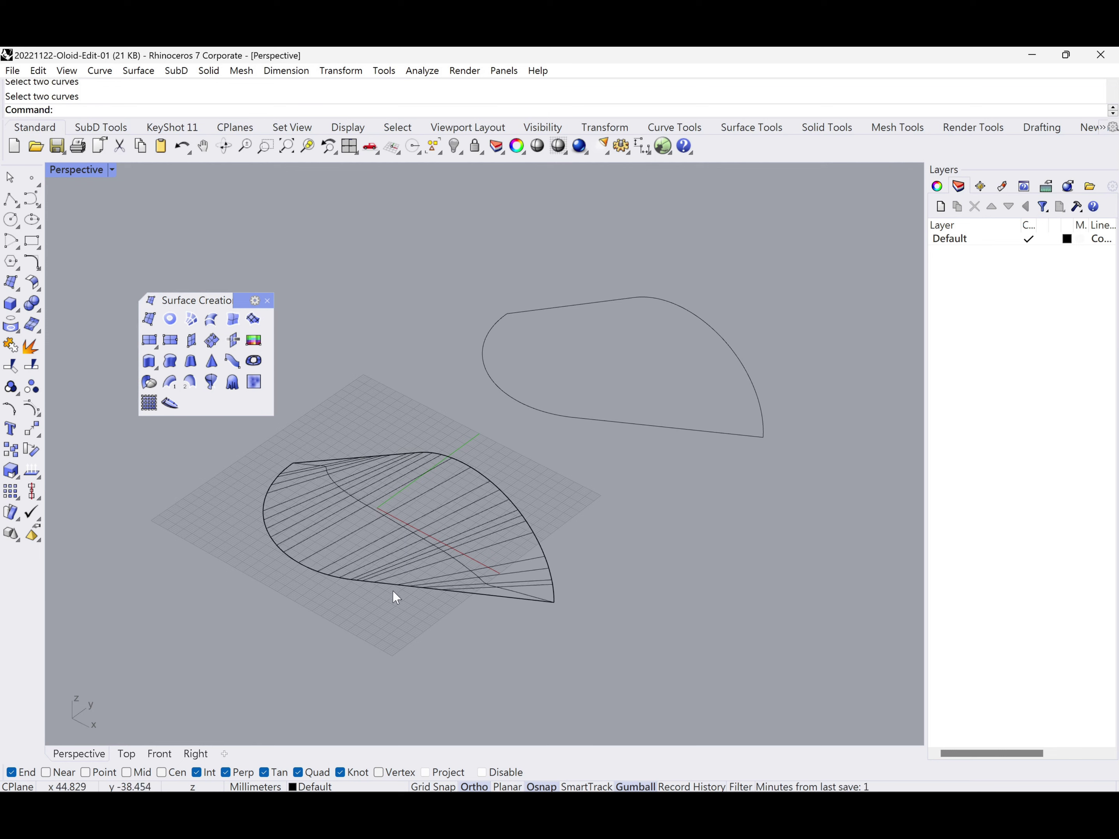
pyautogui.moveTo(407, 534); pyautogui.dragTo(437, 545, button='right')
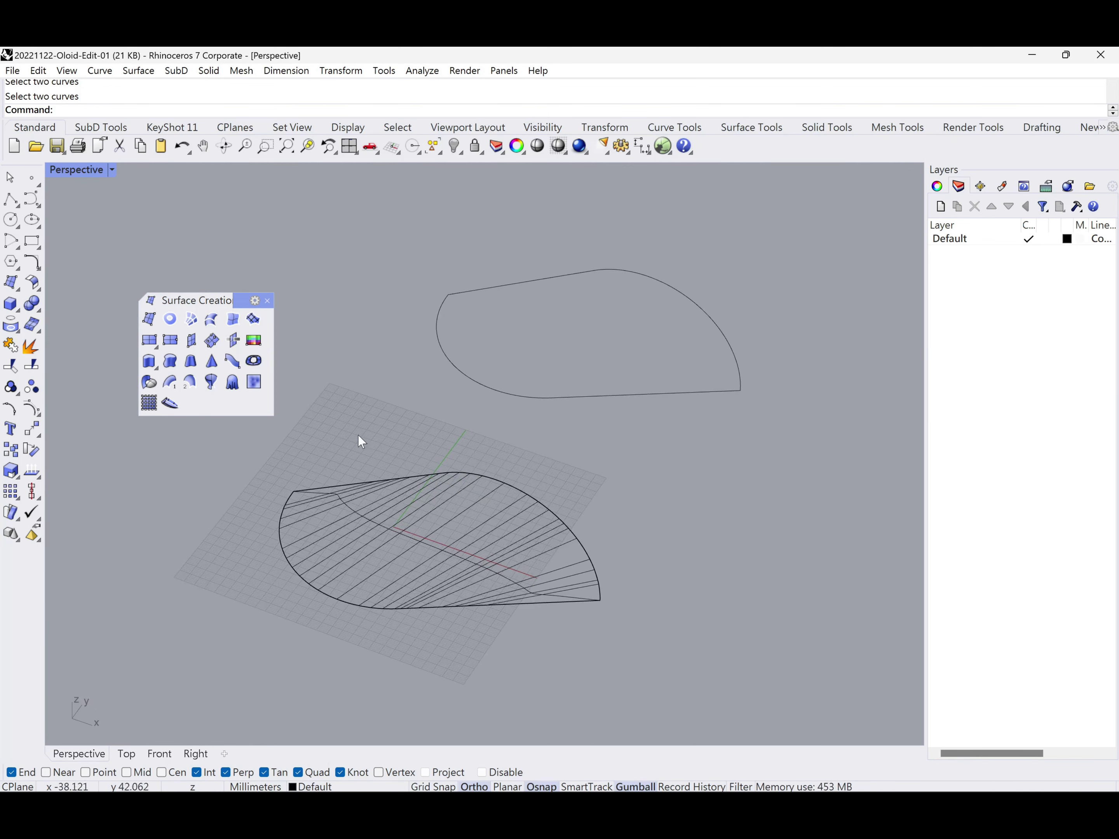
# Step: Loft the upper curve pair into a regular surface and display both surfaces shaded
pyautogui.rightClick(346, 334)
pyautogui.click(233, 321)
pyautogui.click(446, 305)
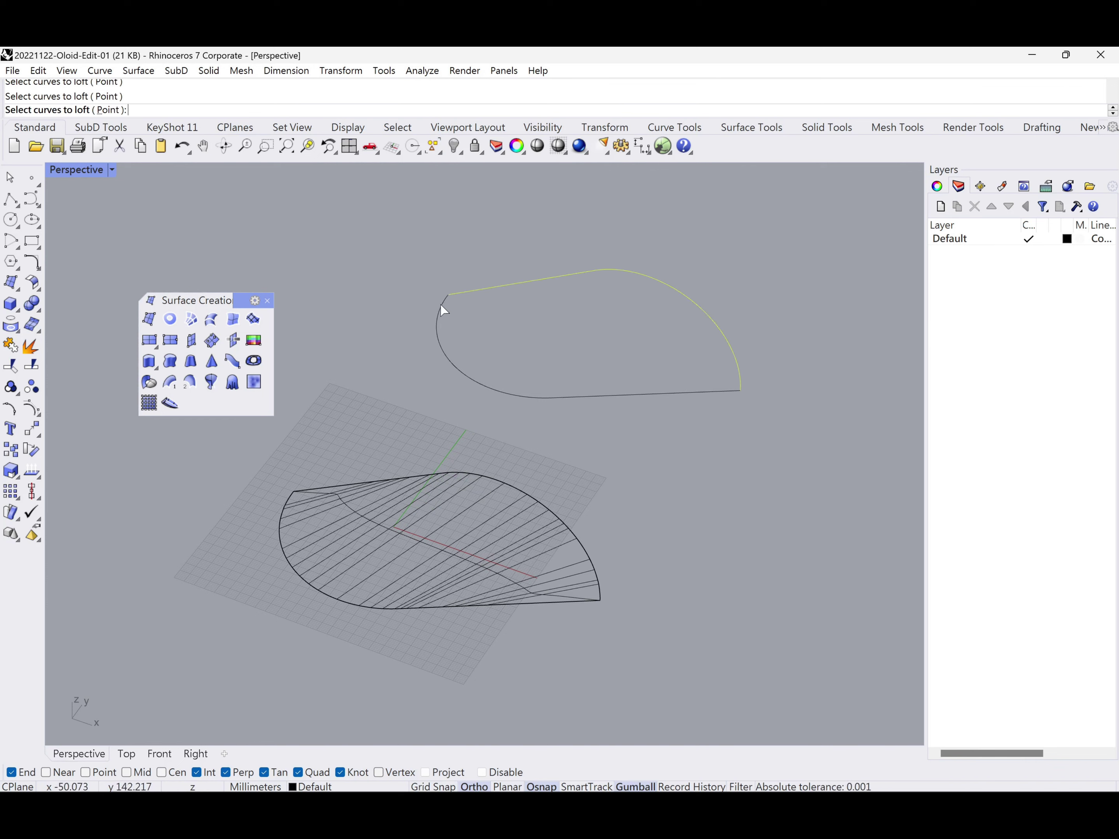
pyautogui.press('Return')
pyautogui.click(757, 496)
pyautogui.moveTo(700, 507)
pyautogui.mouseDown(button='right')
pyautogui.moveTo(704, 547)
pyautogui.moveTo(506, 487)
pyautogui.mouseUp(button='right')
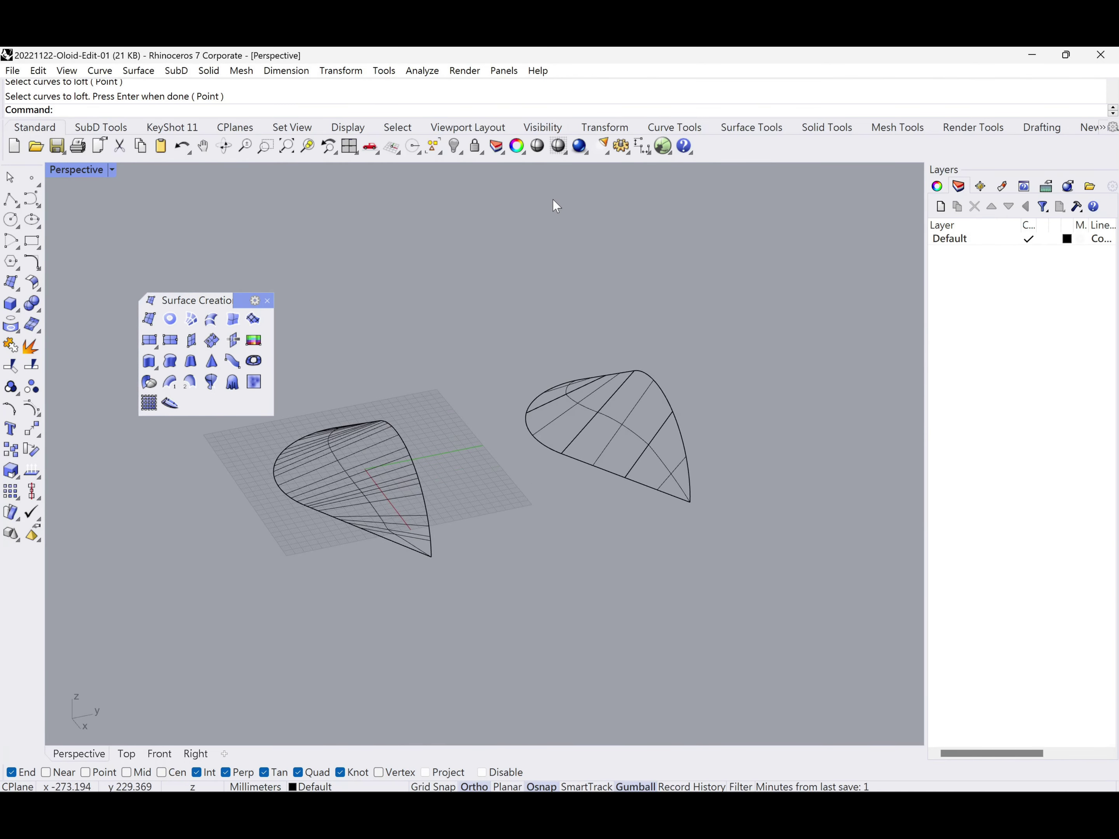
pyautogui.click(558, 147)
# Step: Maximize the Right view, shade it, and frame the two surface profiles
pyautogui.doubleClick(97, 172)
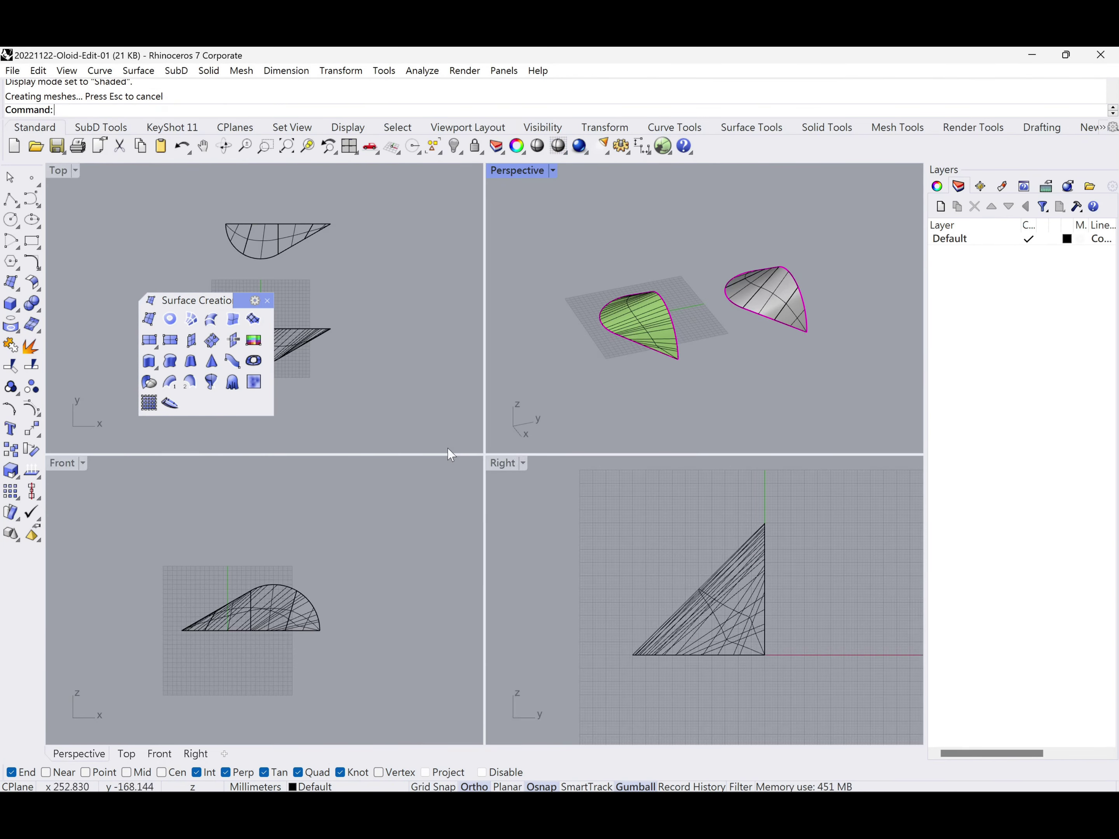
pyautogui.doubleClick(504, 462)
pyautogui.moveTo(561, 498)
pyautogui.mouseDown(button='right')
pyautogui.moveTo(674, 555)
pyautogui.moveTo(409, 473)
pyautogui.mouseUp(button='right')
pyautogui.scroll(-8, 673, 555)
pyautogui.click(559, 147)
pyautogui.scroll(8, 405, 484)
pyautogui.moveTo(477, 468); pyautogui.dragTo(471, 564, button='right')
pyautogui.keyDown('ctrl'); pyautogui.moveTo(464, 522); pyautogui.dragTo(454, 480, button='right'); pyautogui.keyUp('ctrl')
pyautogui.scroll(-2, 355, 526)
pyautogui.moveTo(356, 526); pyautogui.dragTo(332, 539, button='right')
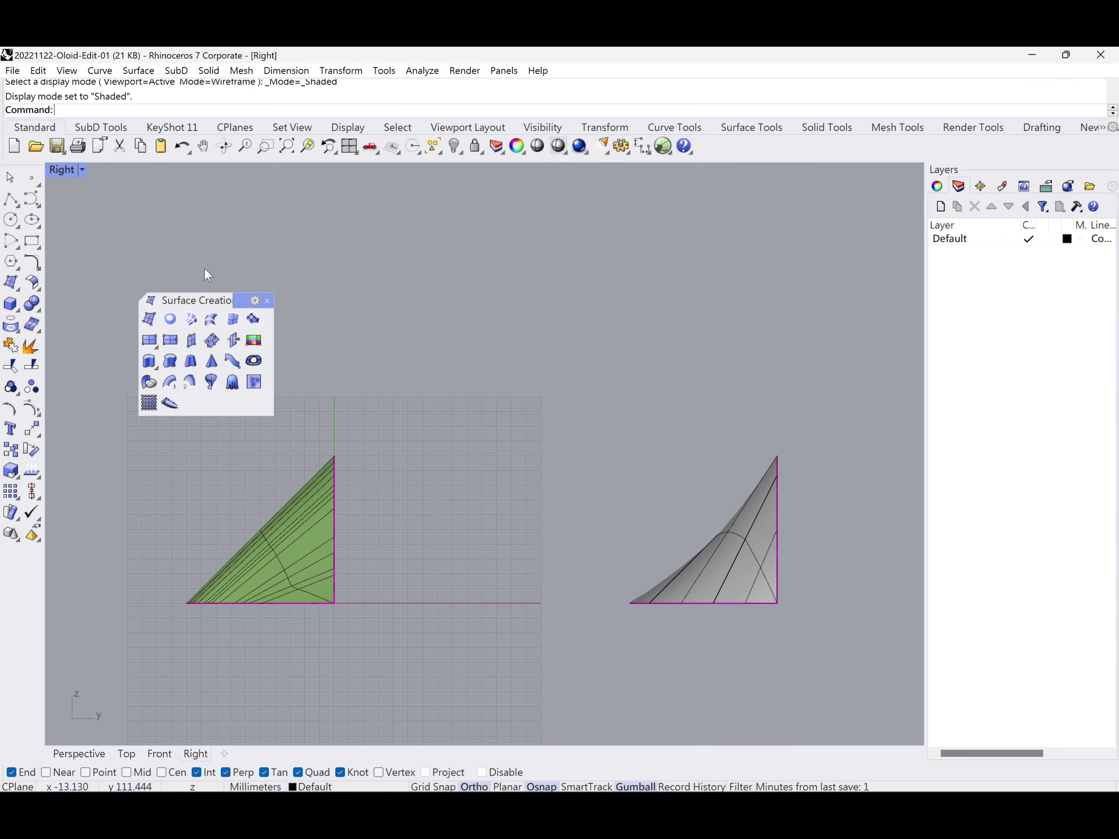
# Step: In a maximized Perspective view, crossing-select the grey right-hand surface and its curves
pyautogui.doubleClick(74, 168)
pyautogui.doubleClick(505, 171)
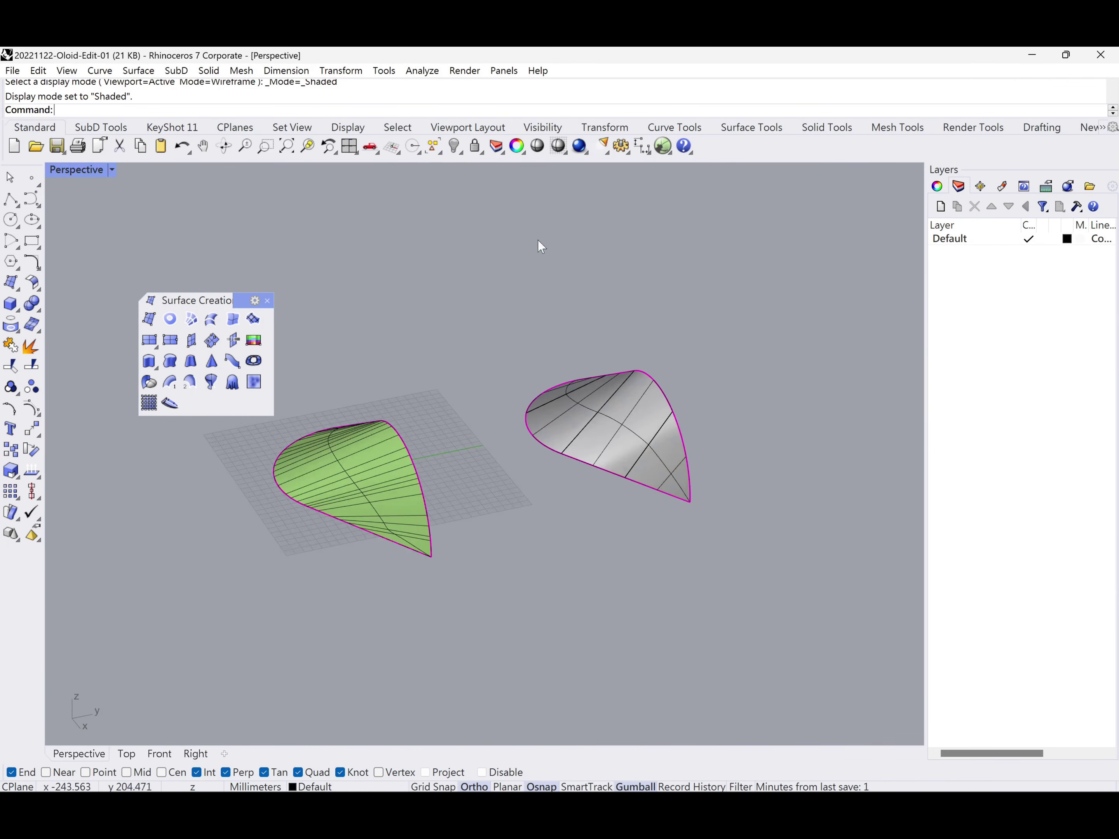
pyautogui.moveTo(537, 239); pyautogui.dragTo(569, 403, button='right')
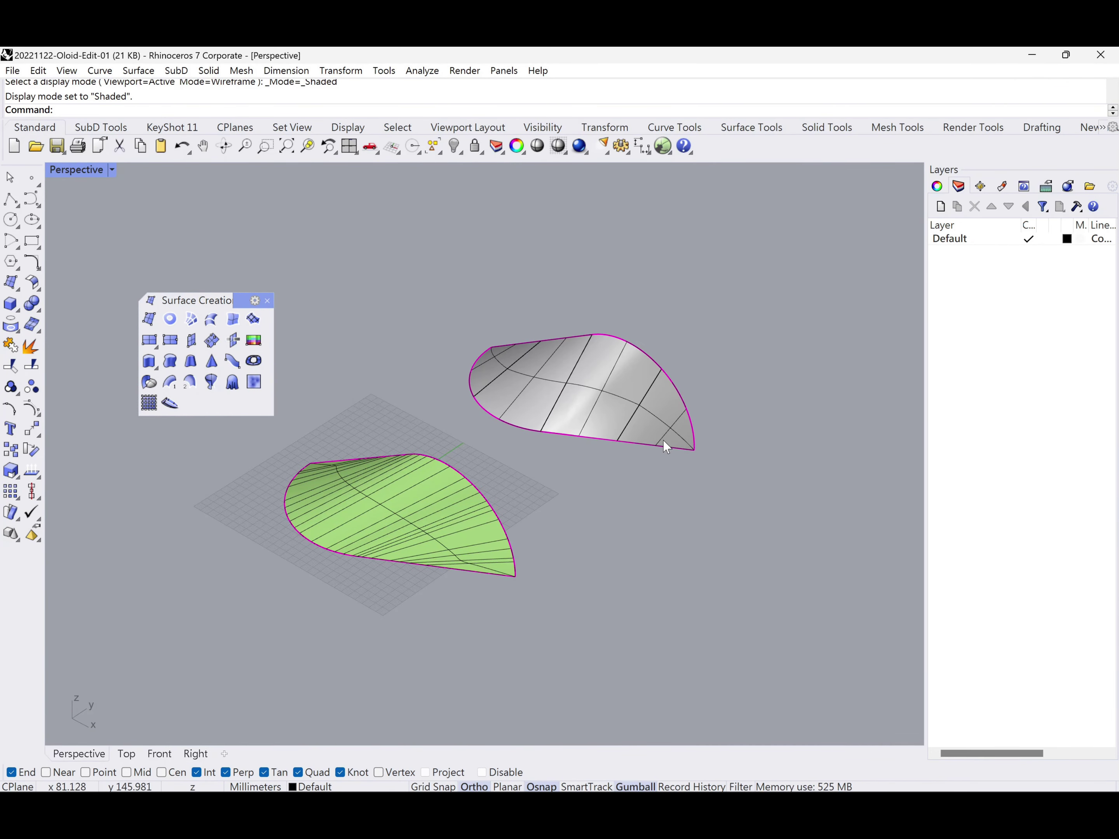
pyautogui.keyDown('shift'); pyautogui.moveTo(633, 475); pyautogui.dragTo(664, 475, button='right'); pyautogui.keyUp('shift')
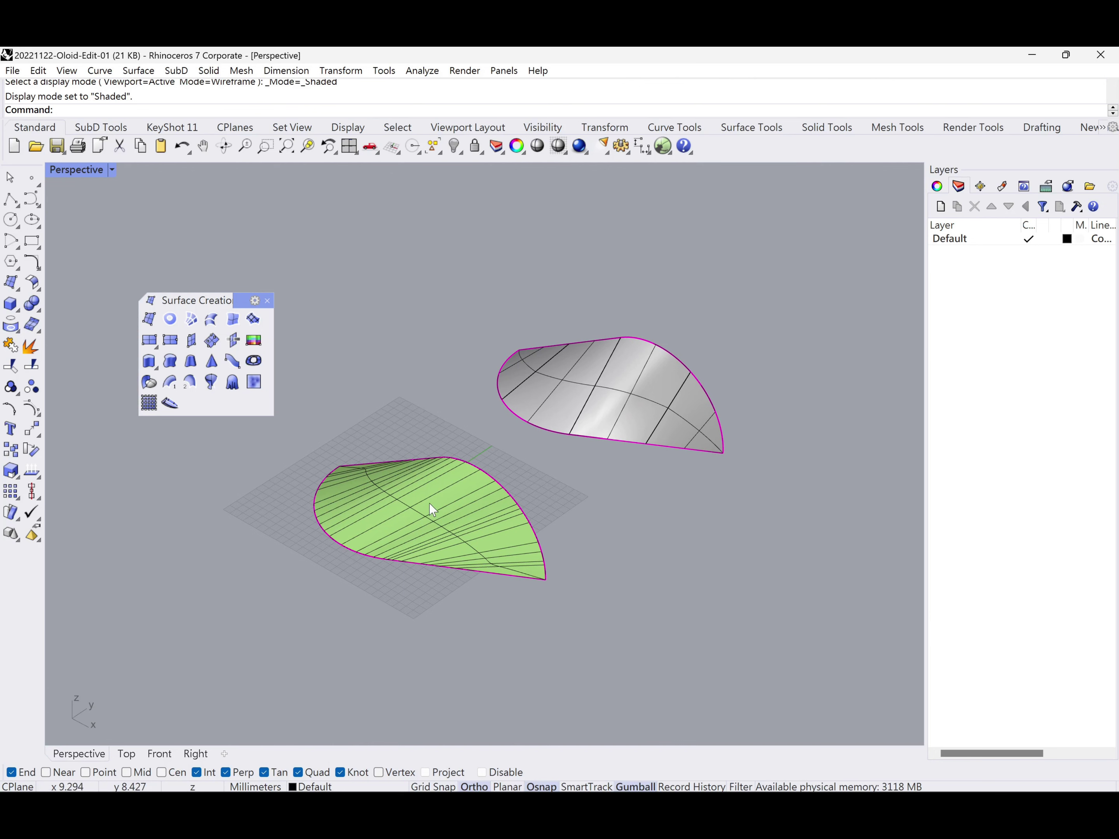
pyautogui.moveTo(456, 516); pyautogui.dragTo(420, 501, button='right')
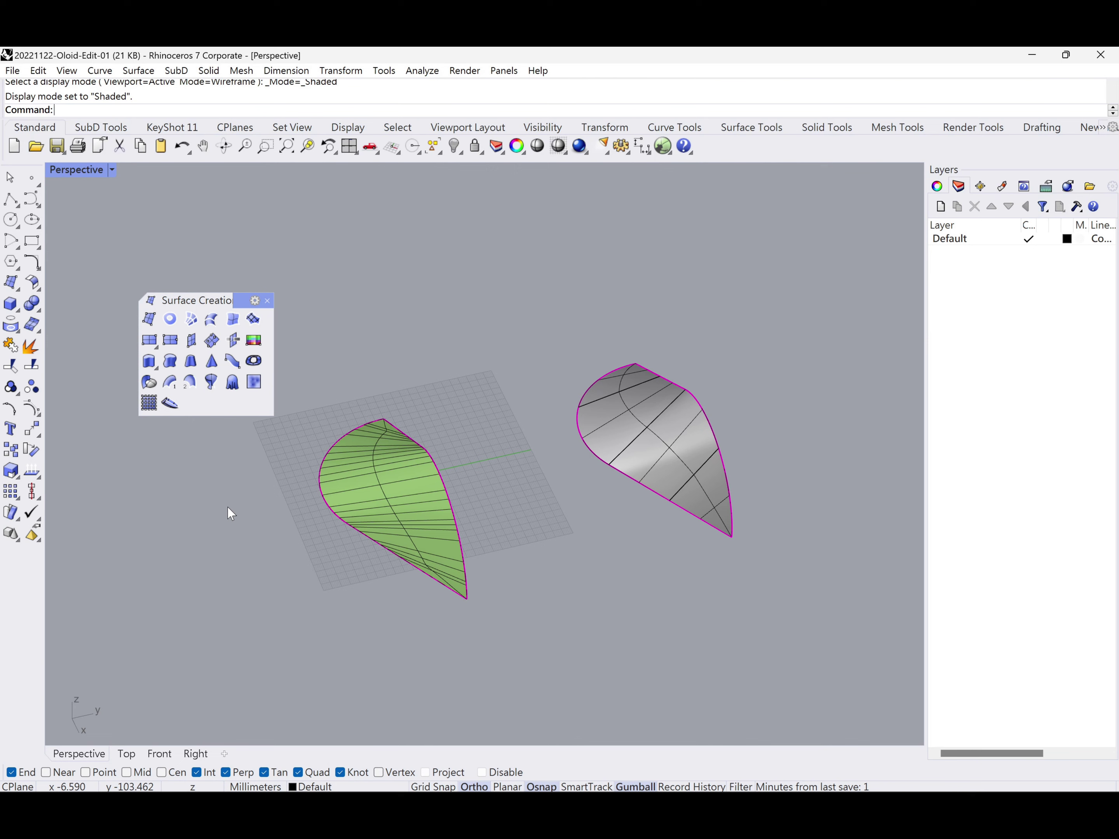
pyautogui.moveTo(225, 510); pyautogui.dragTo(574, 546, button='right')
pyautogui.moveTo(676, 511); pyautogui.dragTo(702, 544, button='right')
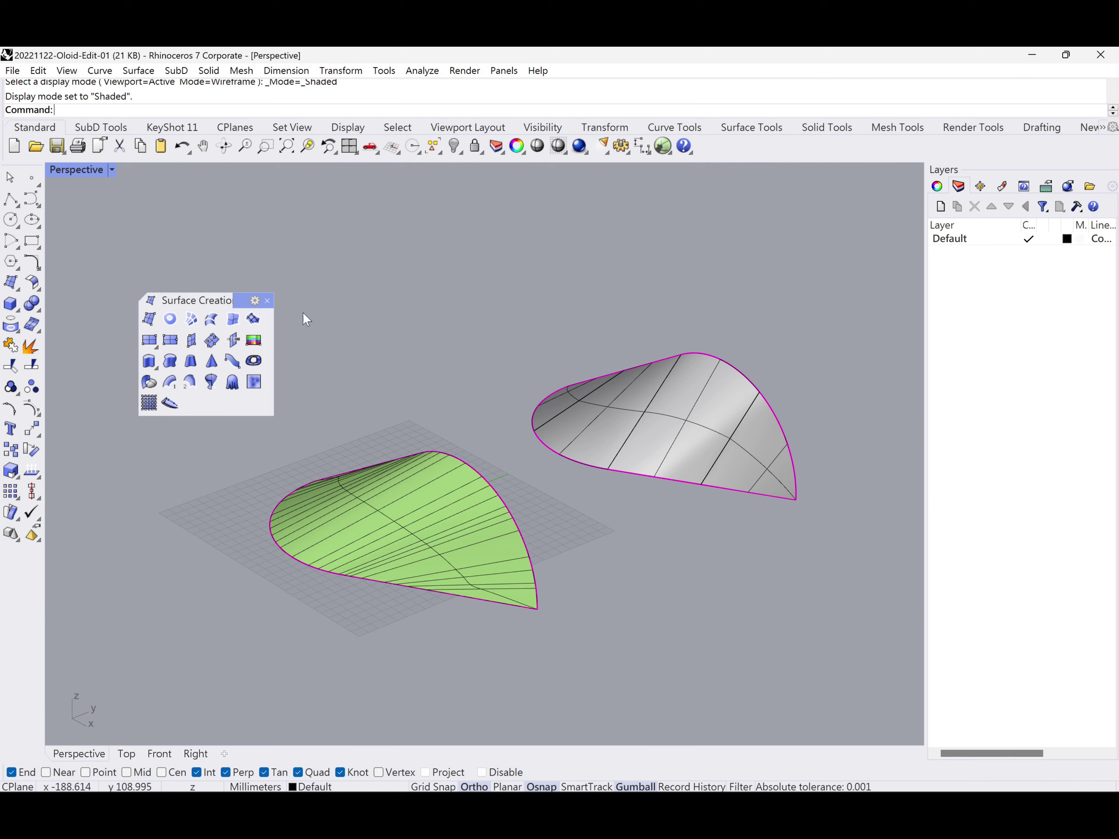
pyautogui.click(268, 301)
pyautogui.moveTo(541, 320); pyautogui.dragTo(536, 335, button='right')
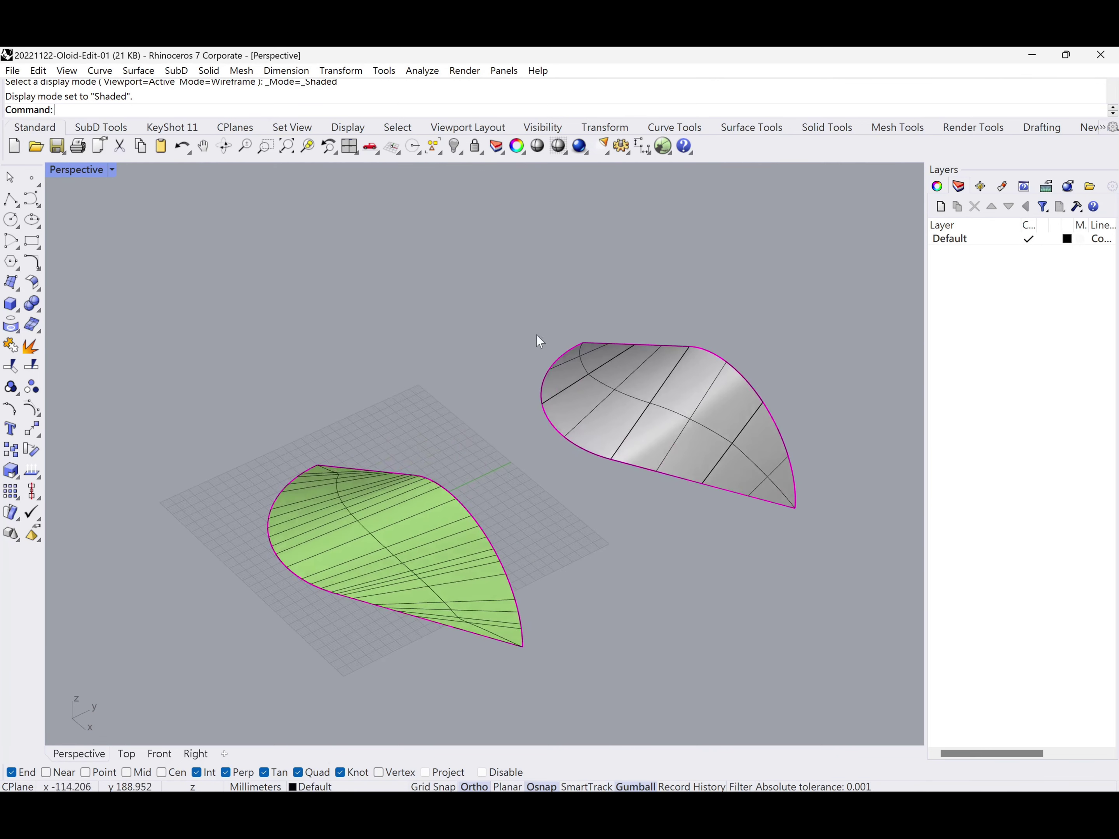
pyautogui.moveTo(802, 584); pyautogui.dragTo(592, 339)
# Step: Delete the selected right-hand shape and switch the view to wireframe
pyautogui.press('Delete')
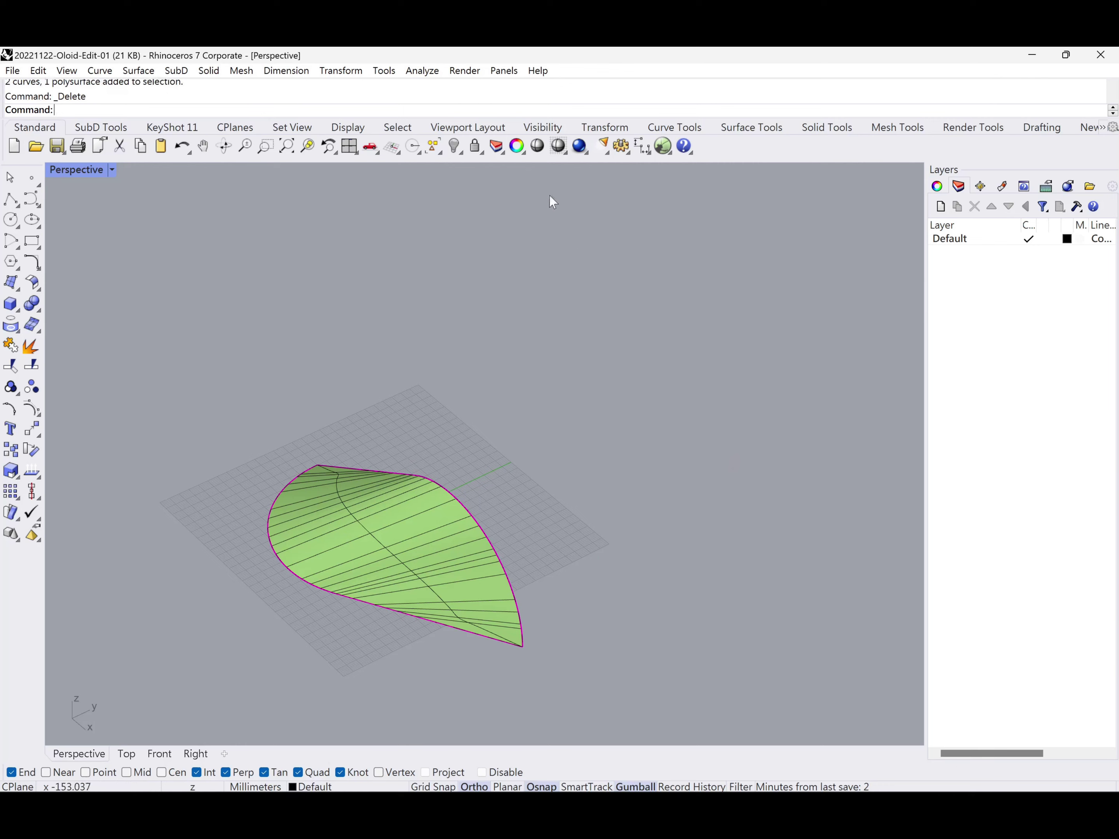
pyautogui.rightClick(558, 149)
pyautogui.scroll(4, 441, 557)
pyautogui.moveTo(440, 565); pyautogui.dragTo(533, 585, button='right')
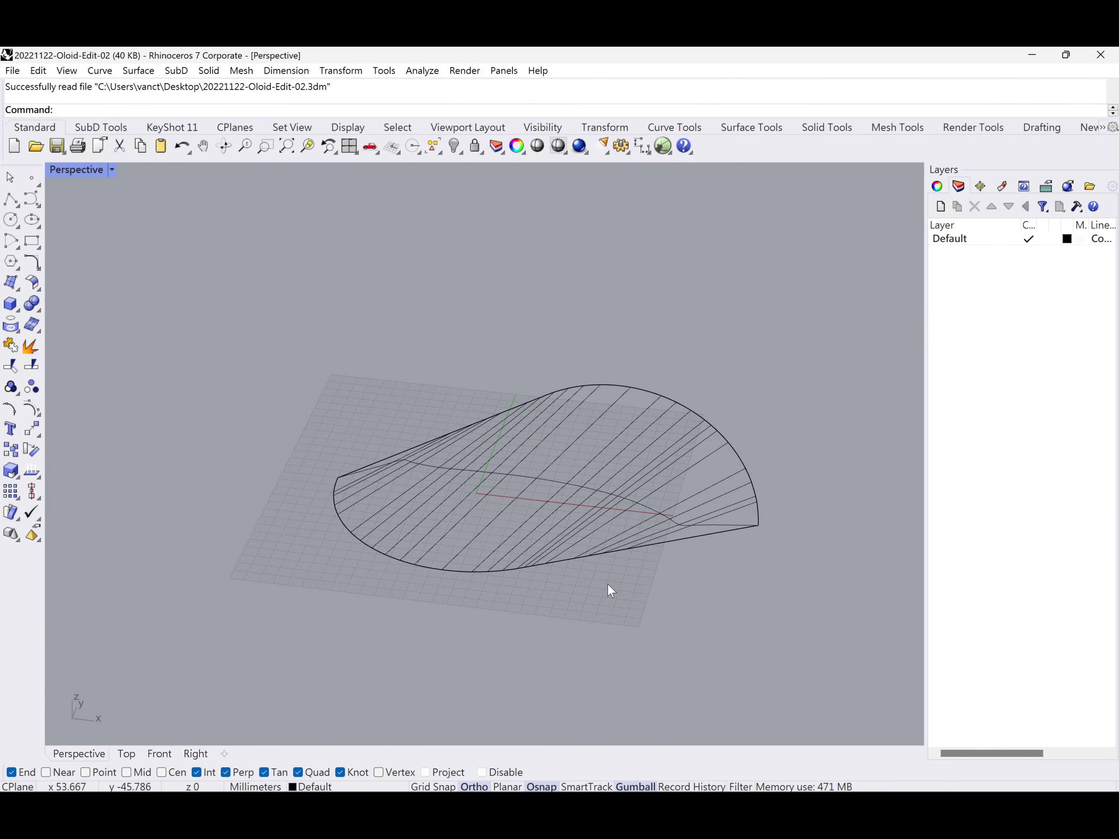
pyautogui.moveTo(608, 584); pyautogui.dragTo(624, 552, button='right')
# Step: Mirror a copy of the half-oloid surface across the X axis
pyautogui.click(618, 533)
pyautogui.moveTo(363, 401); pyautogui.dragTo(453, 438, button='right')
pyautogui.middleClick(453, 437)
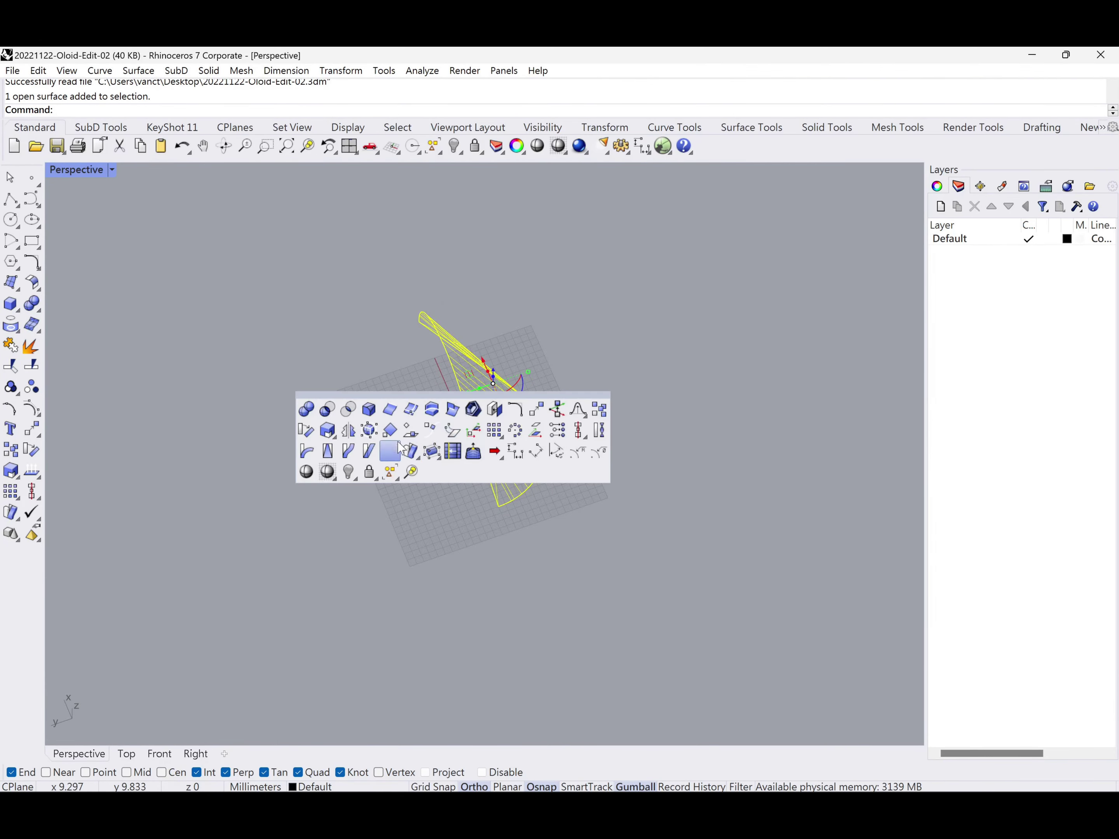
pyautogui.click(351, 431)
pyautogui.moveTo(522, 580); pyautogui.dragTo(392, 584, button='right')
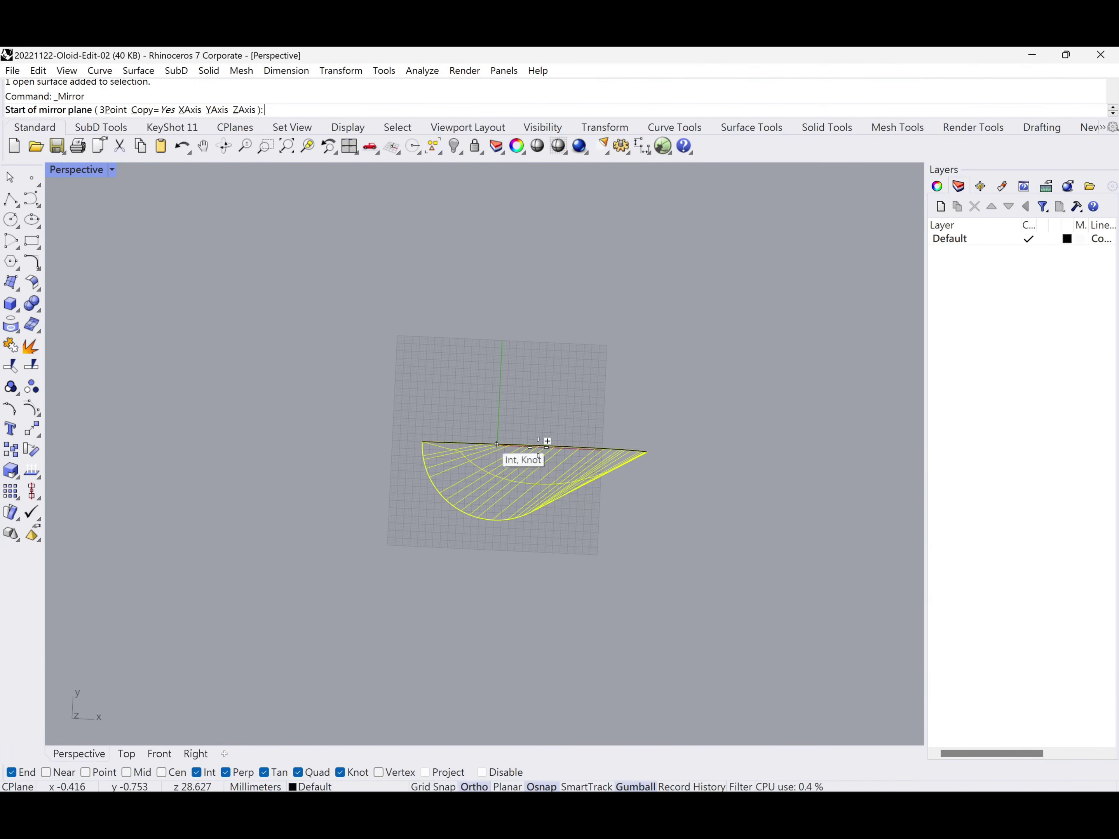
pyautogui.click(189, 109)
pyautogui.moveTo(523, 582); pyautogui.dragTo(527, 587, button='right')
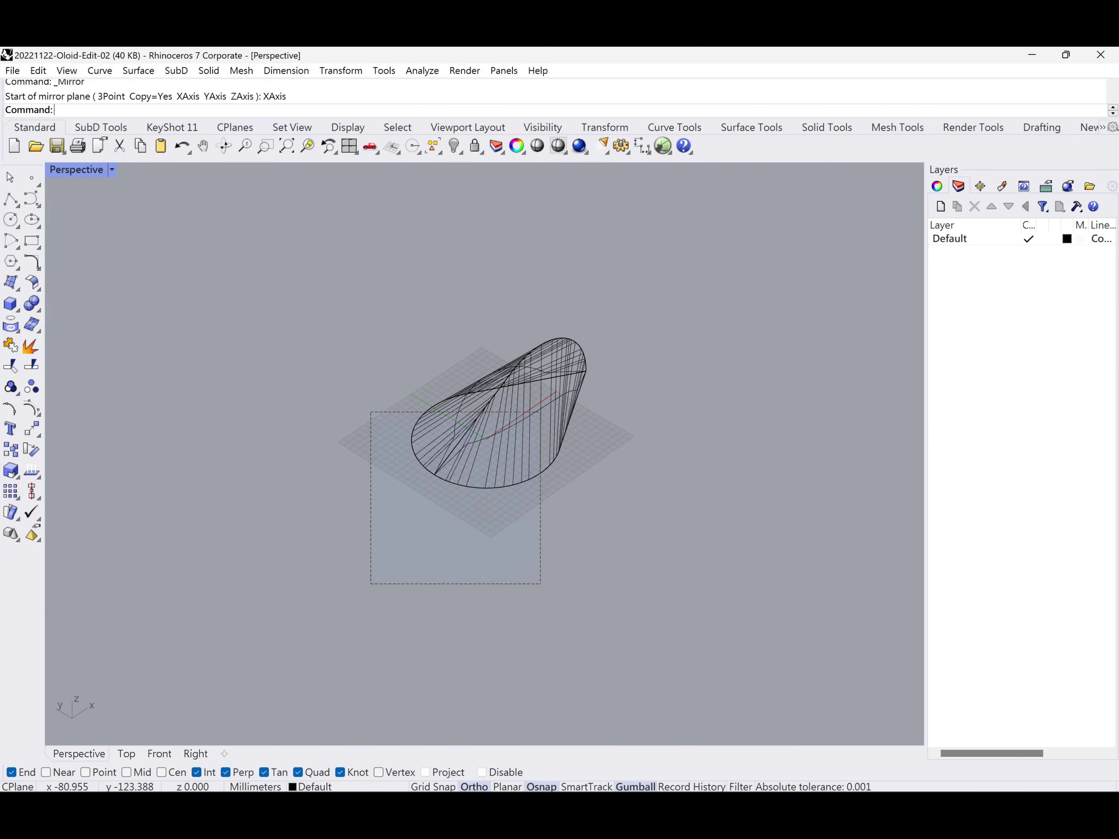
# Step: In the Front view, mirror both halves horizontally about a plane through origin 0
pyautogui.moveTo(540, 584); pyautogui.dragTo(371, 412)
pyautogui.doubleClick(92, 172)
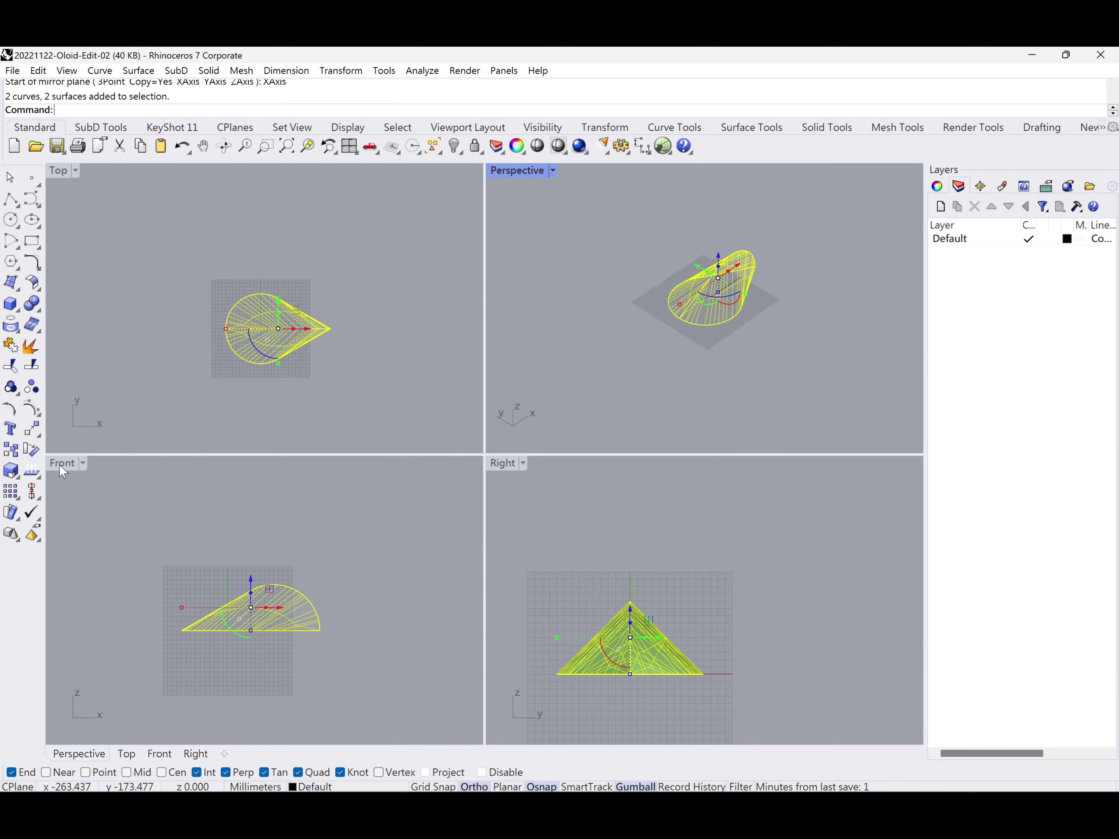
pyautogui.doubleClick(59, 466)
pyautogui.scroll(-2, 480, 479)
pyautogui.middleClick(481, 479)
pyautogui.click(374, 475)
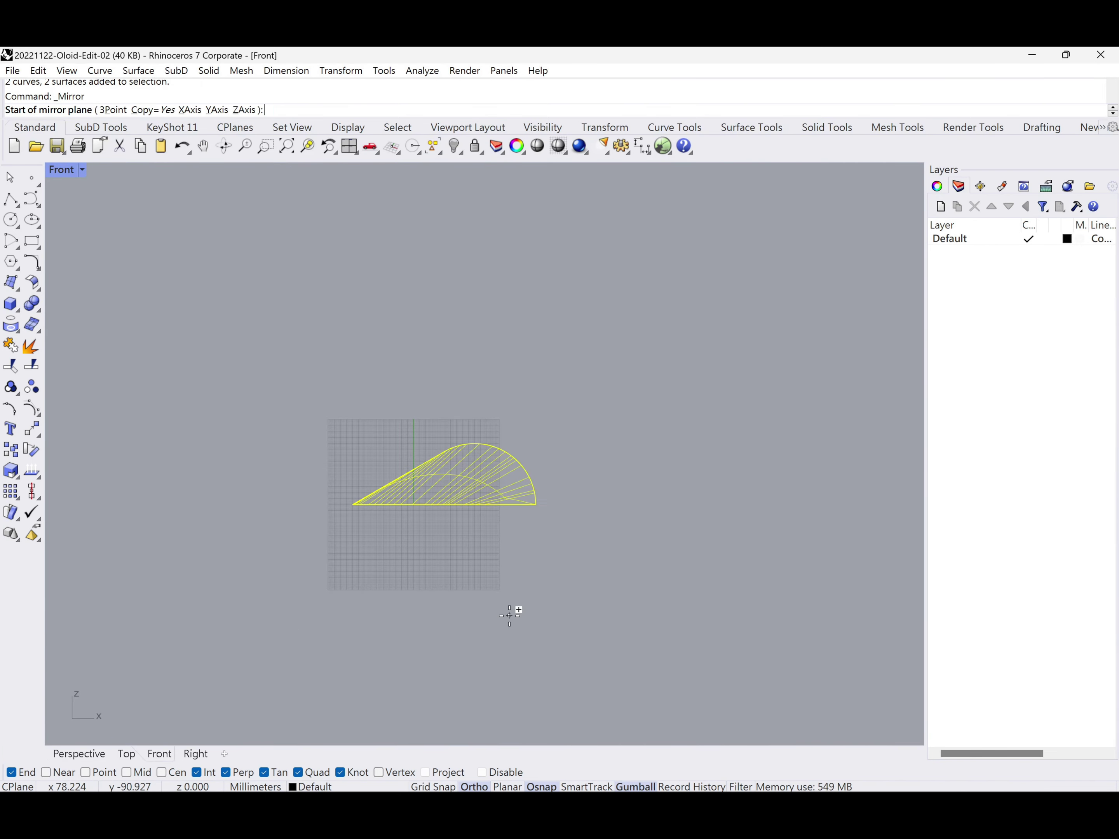
pyautogui.write('0')
pyautogui.press('Return')
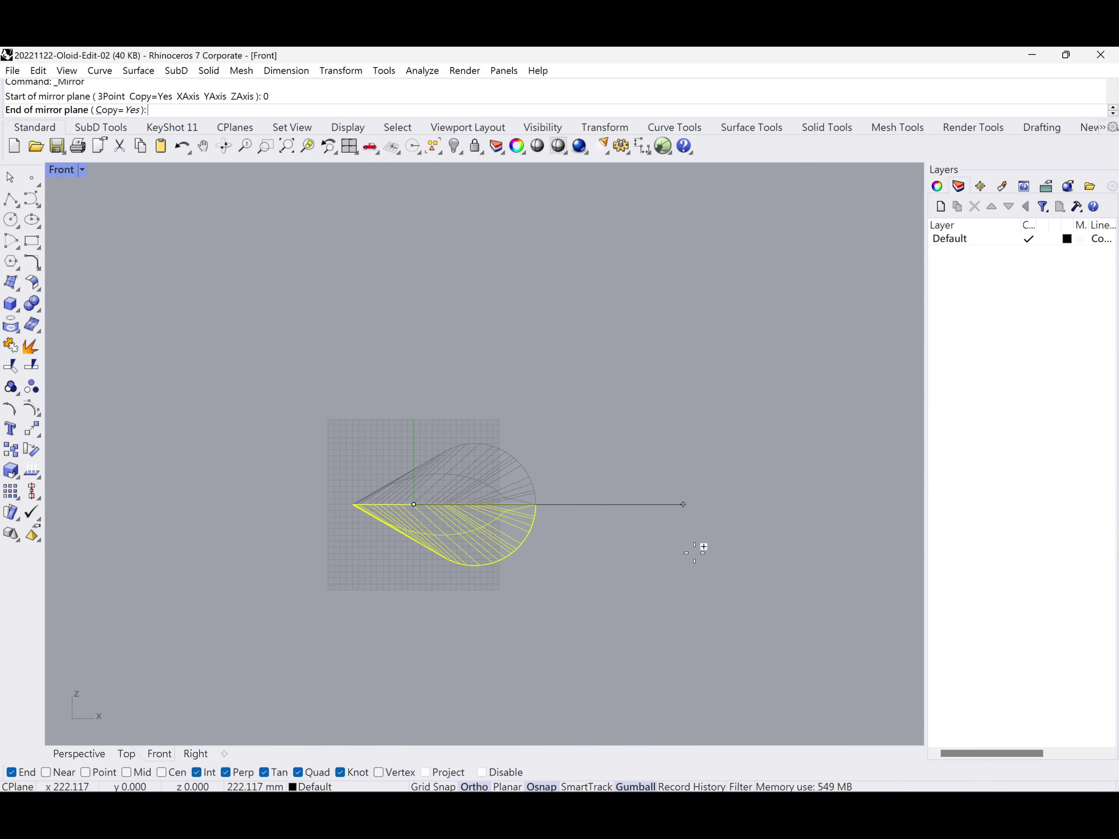
pyautogui.click(705, 546)
pyautogui.press('Escape')
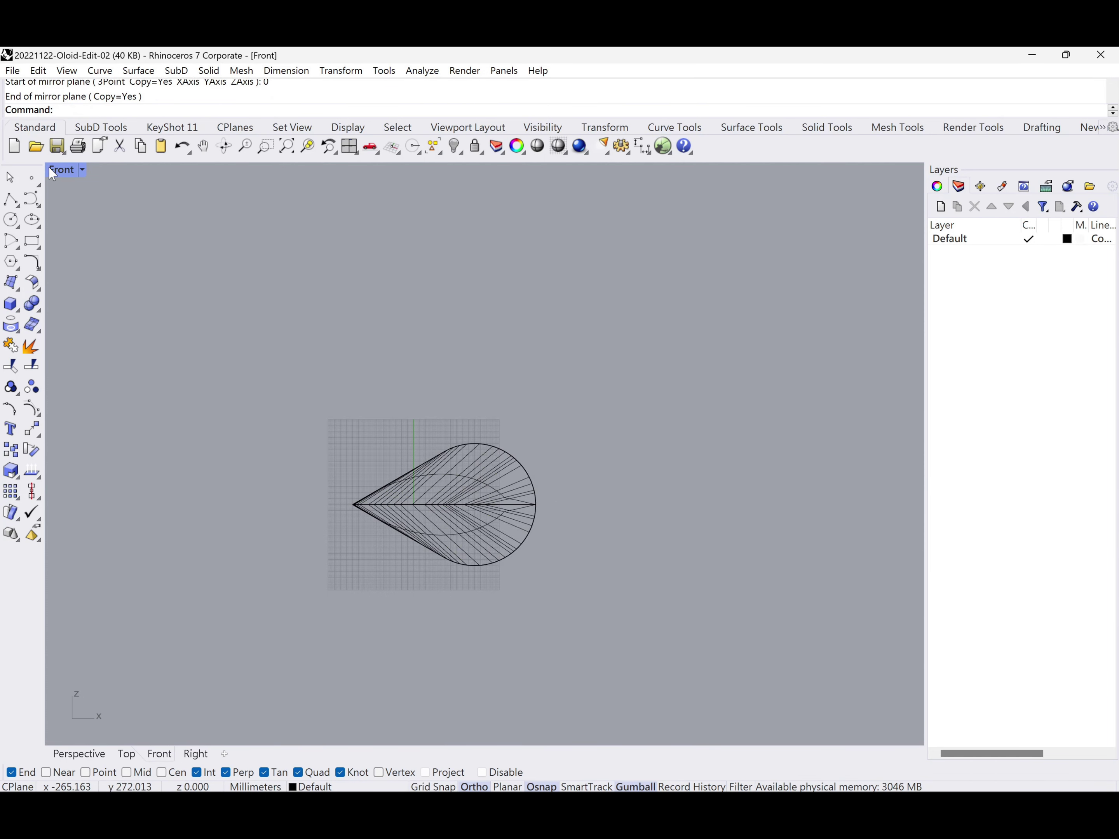
pyautogui.doubleClick(58, 169)
pyautogui.click(626, 555)
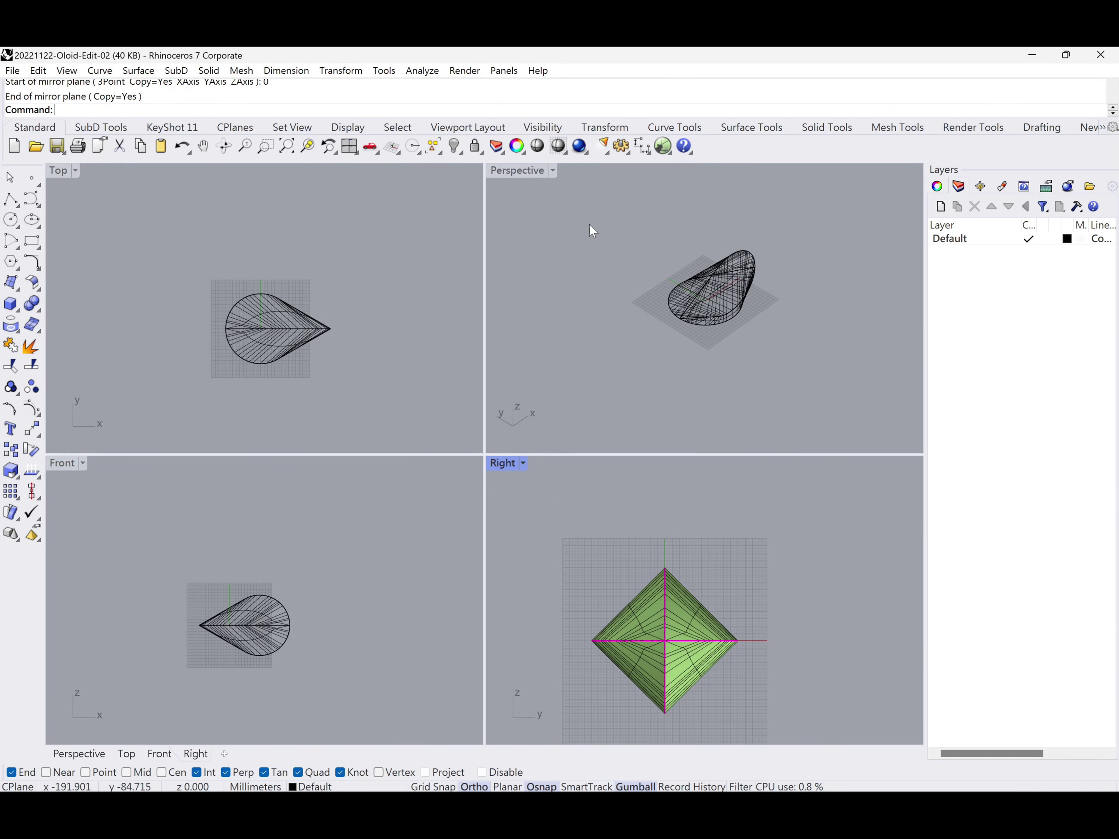
# Step: Maximize the Perspective view and switch the oloid to Shaded display
pyautogui.click(538, 146)
pyautogui.doubleClick(527, 170)
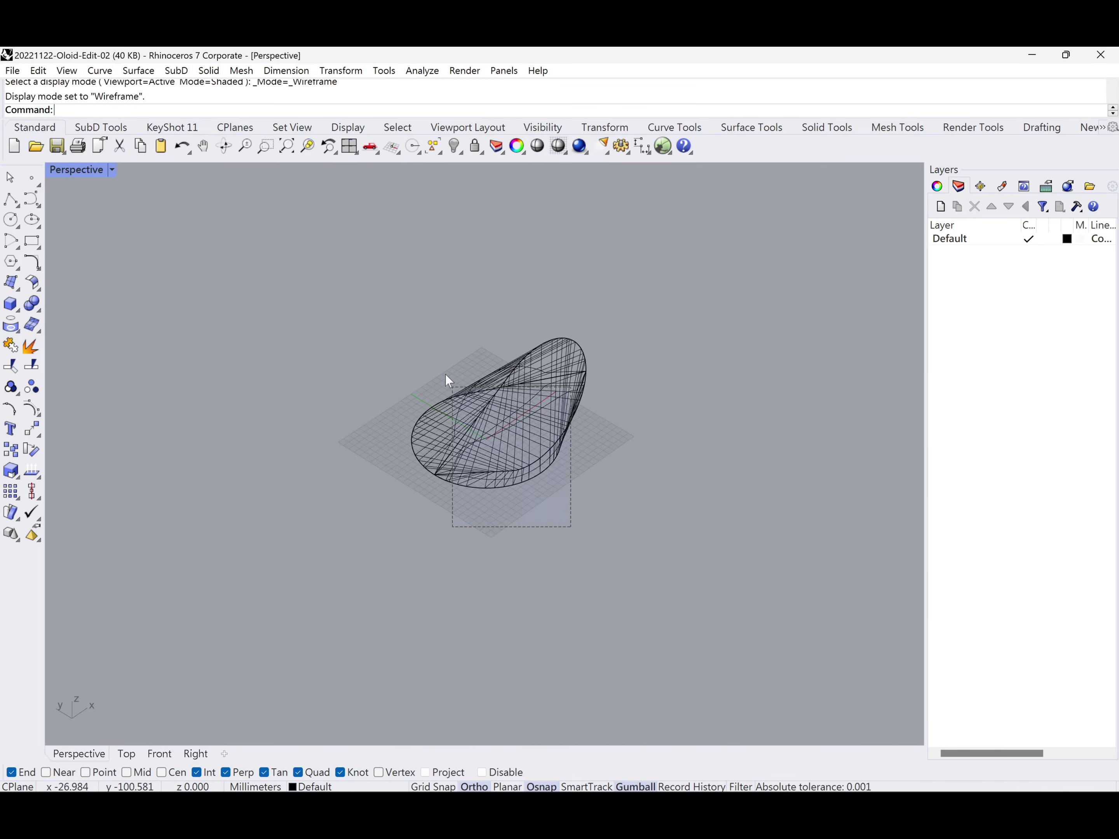
pyautogui.moveTo(445, 375); pyautogui.dragTo(441, 370)
pyautogui.moveTo(529, 390); pyautogui.dragTo(495, 375, button='right')
pyautogui.scroll(5, 503, 385)
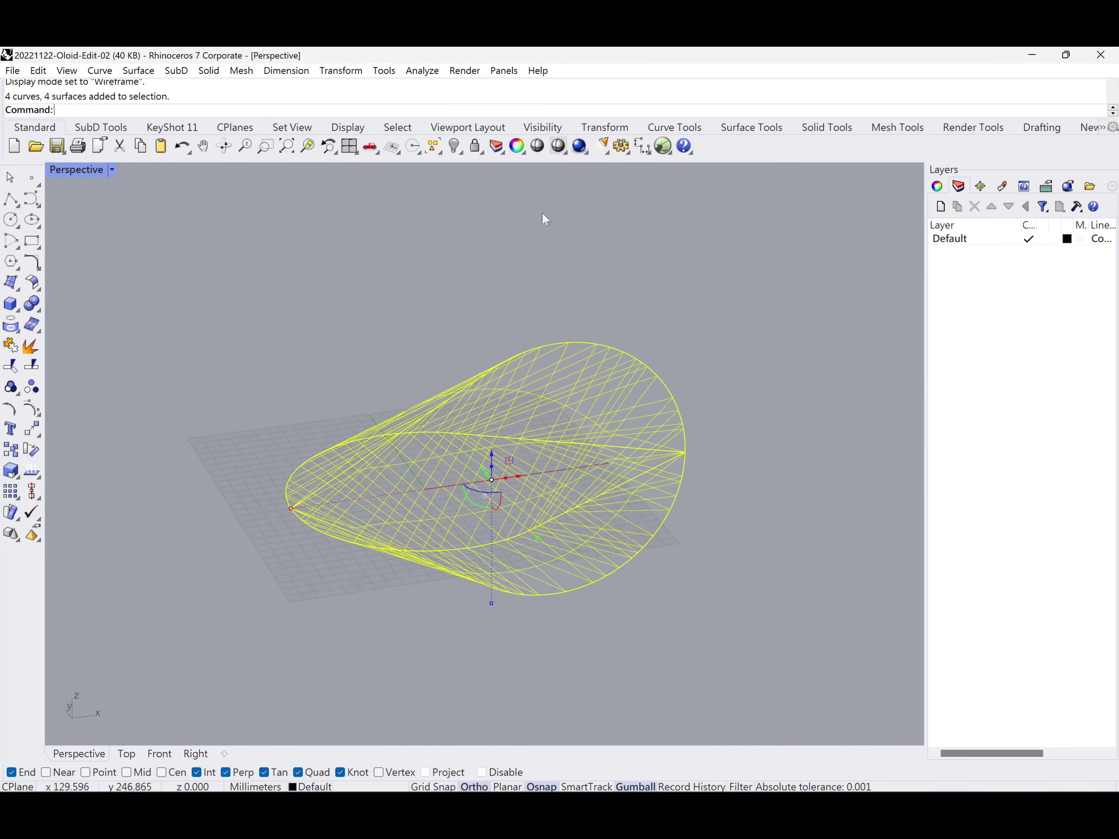
pyautogui.hotkey('ctrl', 'alt', 's')
pyautogui.press('Escape')
pyautogui.moveTo(505, 320)
pyautogui.mouseDown(button='right')
pyautogui.moveTo(607, 325)
pyautogui.moveTo(553, 446)
pyautogui.mouseUp(button='right')
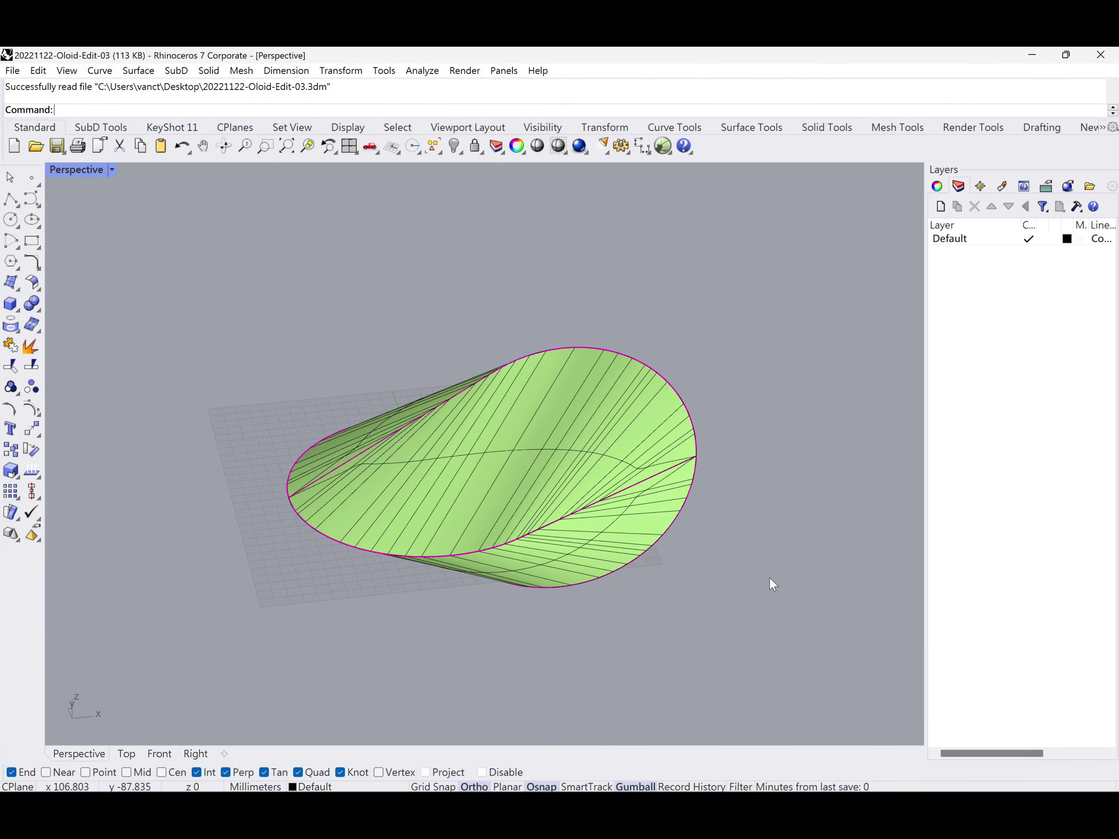
pyautogui.moveTo(769, 582); pyautogui.dragTo(636, 591, button='right')
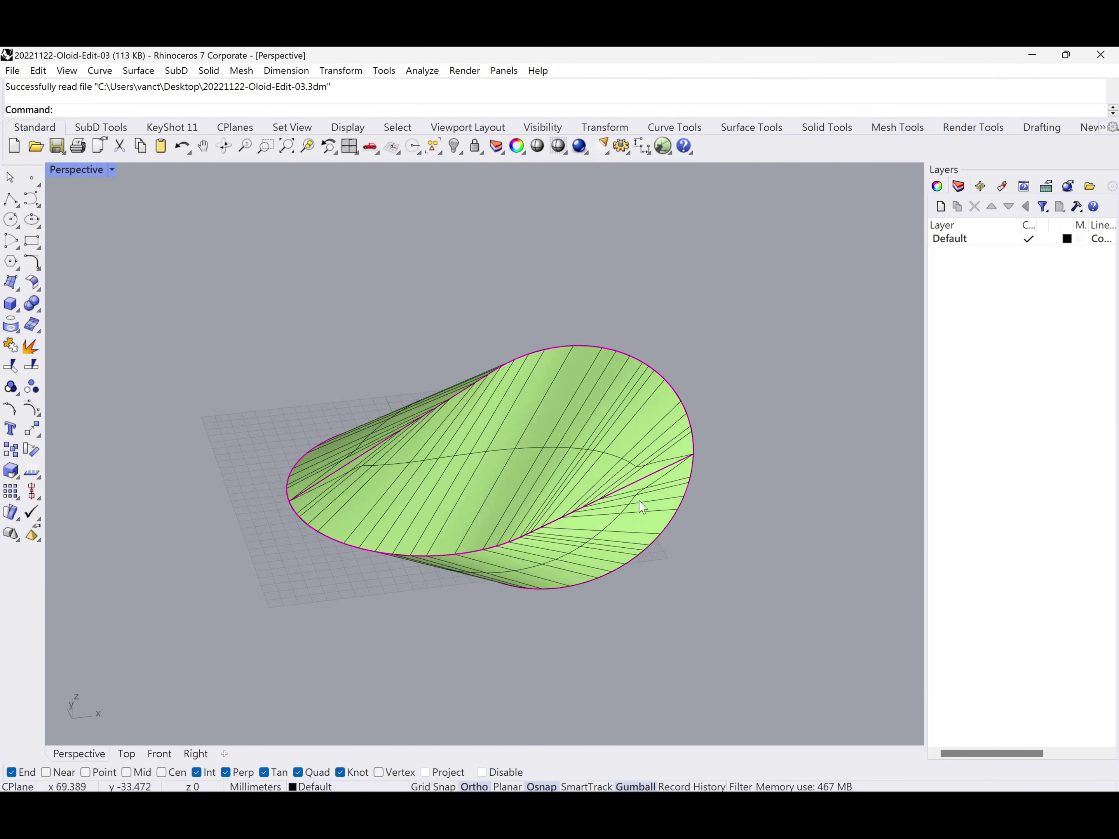
# Step: Orbit a rendered preview of the oloid to check its seam, then end the preview
pyautogui.click(537, 146)
pyautogui.moveTo(462, 560); pyautogui.dragTo(398, 569, button='right')
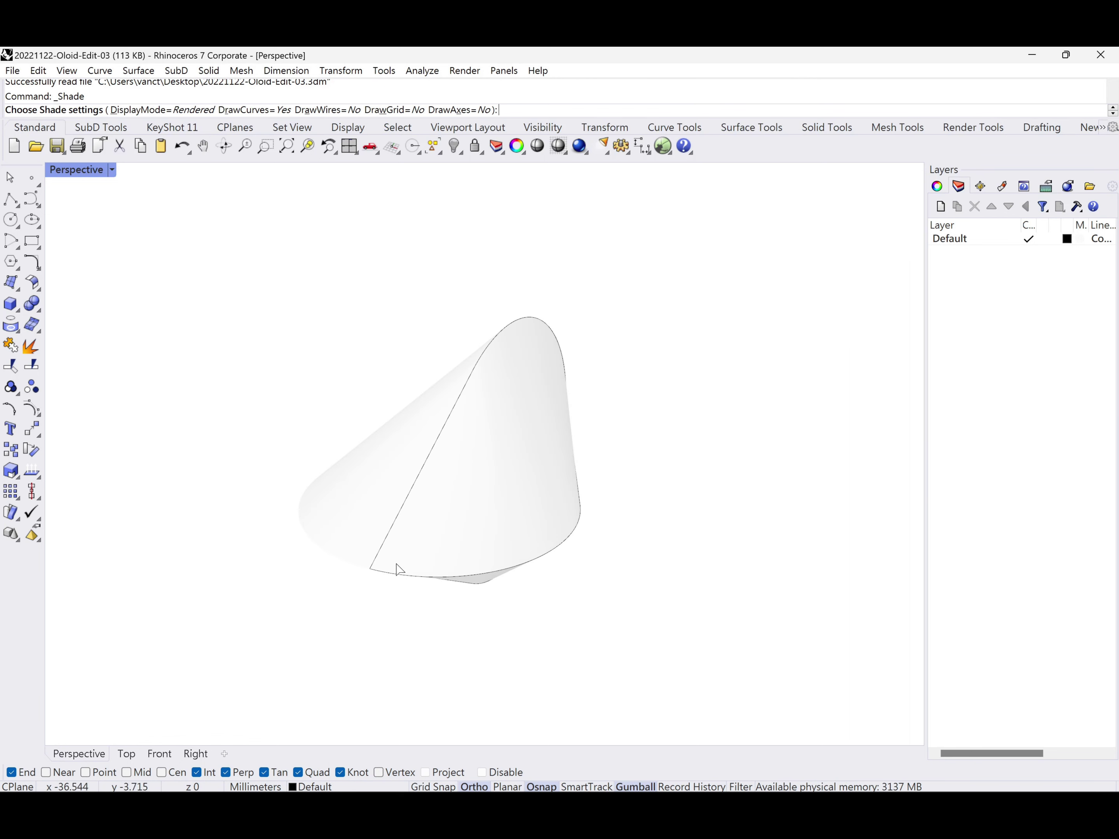
pyautogui.moveTo(471, 365); pyautogui.dragTo(530, 365, button='right')
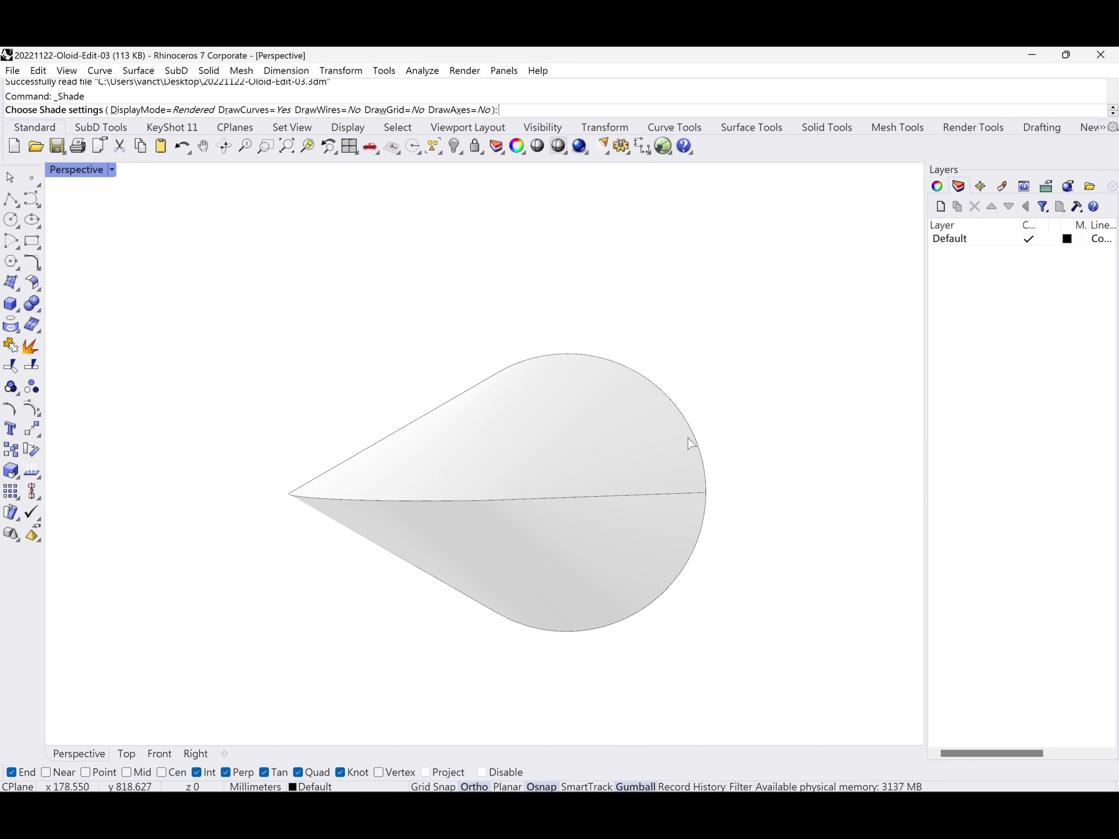
pyautogui.moveTo(306, 489); pyautogui.dragTo(389, 549, button='right')
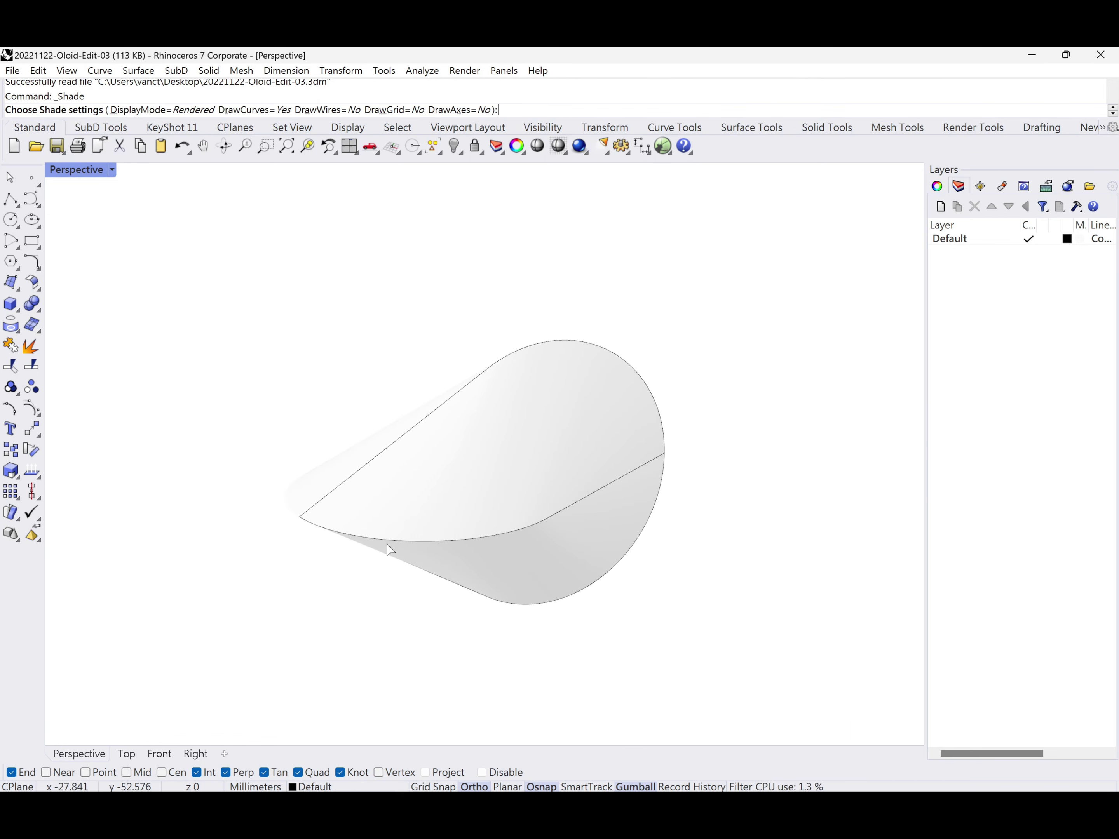
pyautogui.moveTo(614, 641)
pyautogui.mouseDown(button='right')
pyautogui.moveTo(585, 637)
pyautogui.moveTo(677, 645)
pyautogui.mouseUp(button='right')
pyautogui.press('Escape')
pyautogui.keyDown('shift'); pyautogui.moveTo(612, 578); pyautogui.dragTo(649, 602, button='right'); pyautogui.keyUp('shift')
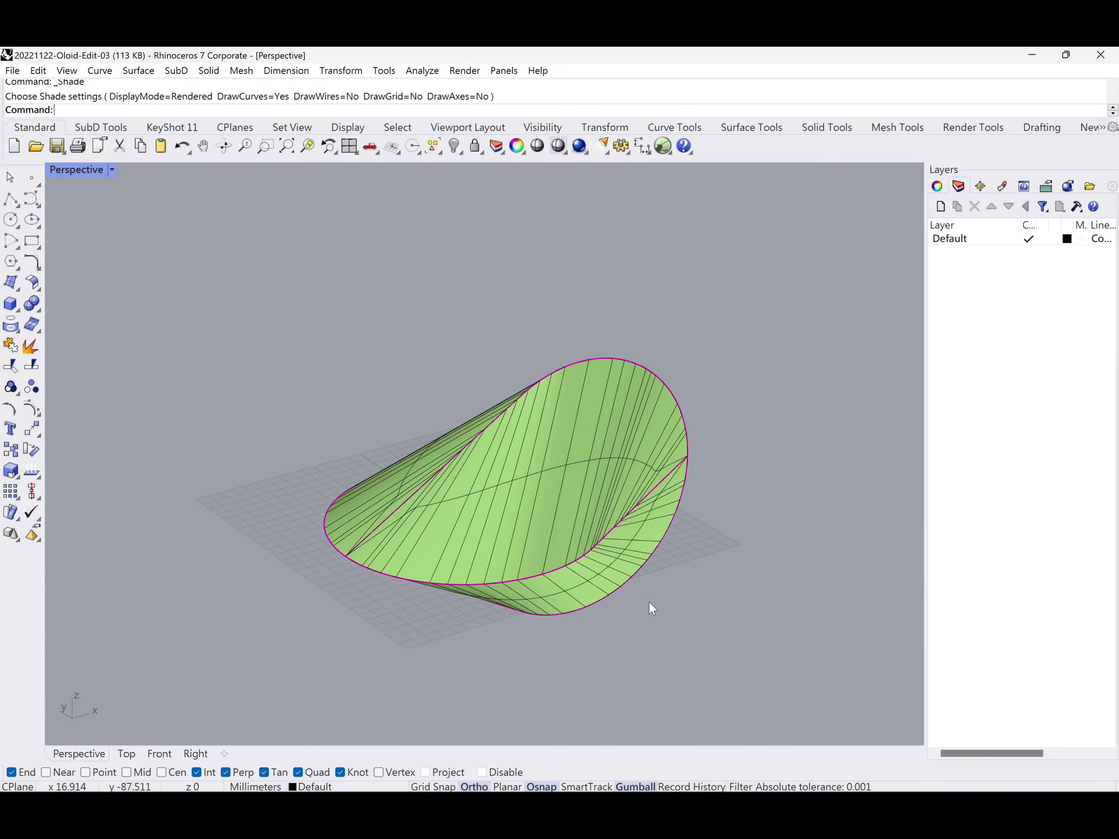
# Step: Select all four curves and hide them
pyautogui.click(440, 152)
pyautogui.click(537, 240)
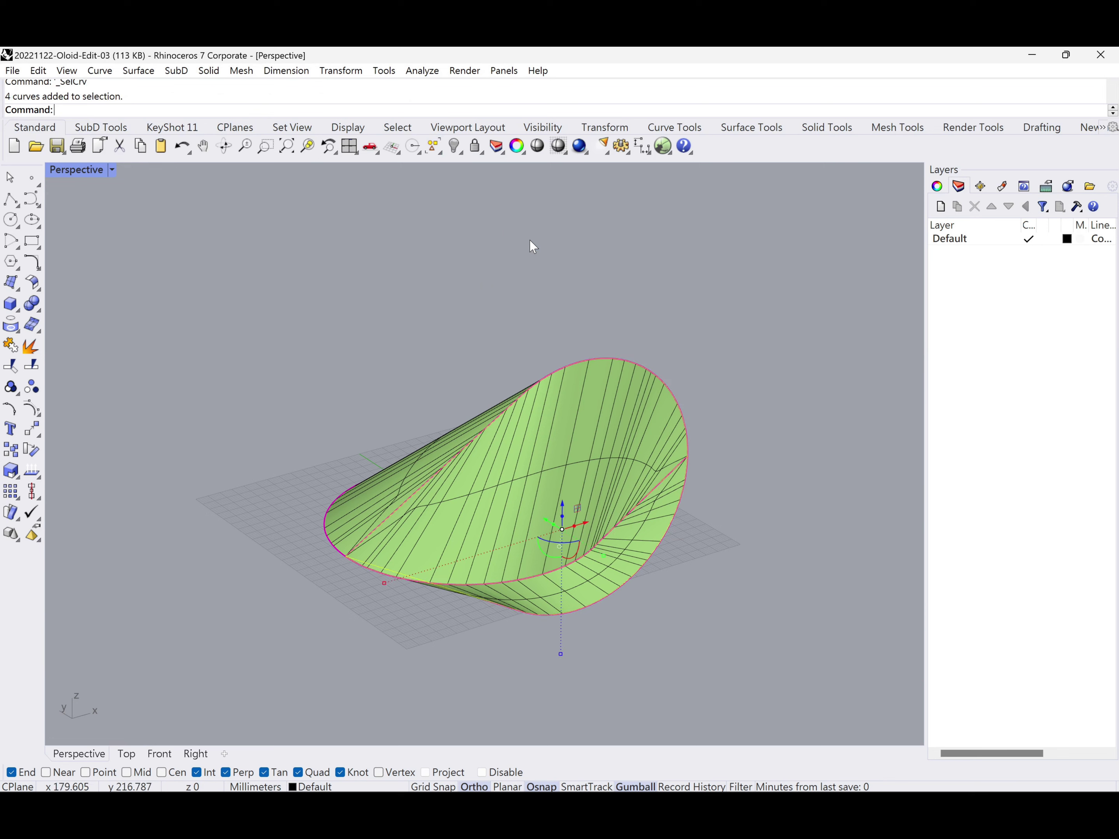
pyautogui.click(454, 147)
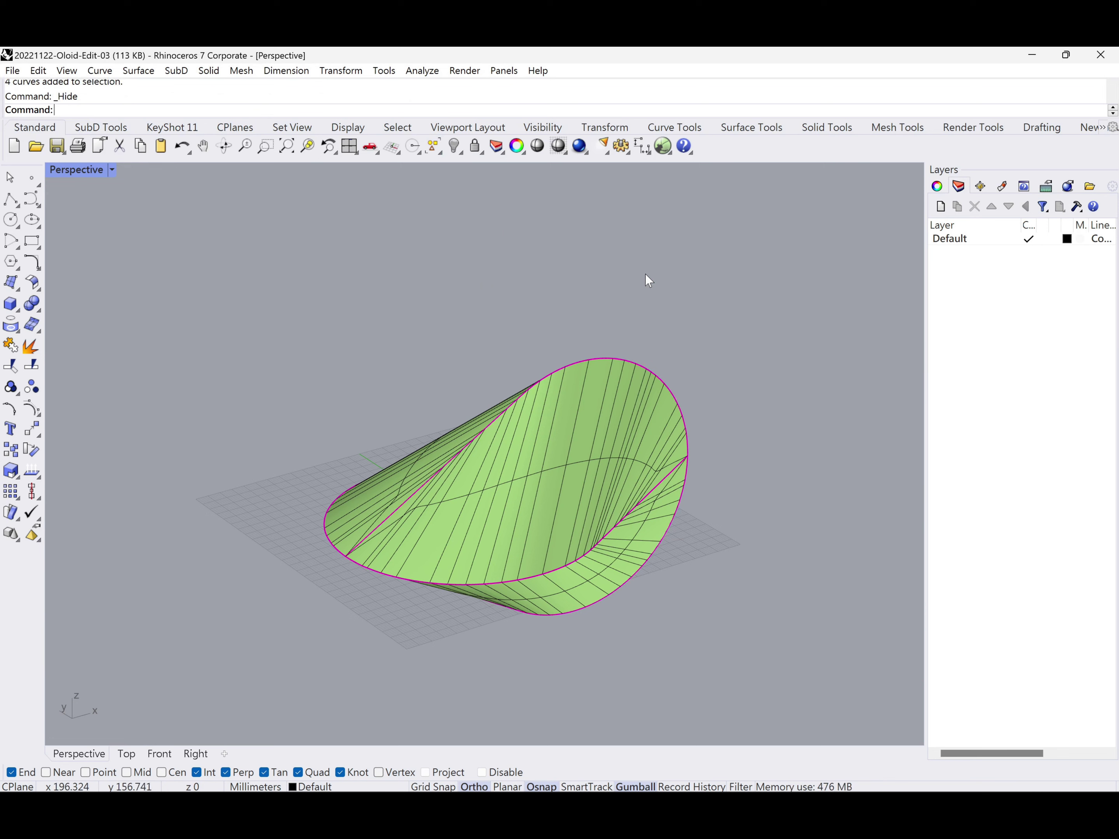
# Step: In wireframe, crossing-select and delete the two lower surfaces, then inspect the remaining half
pyautogui.click(557, 147)
pyautogui.moveTo(624, 260); pyautogui.dragTo(669, 652, button='right')
pyautogui.moveTo(677, 652); pyautogui.dragTo(455, 587)
pyautogui.moveTo(617, 646); pyautogui.dragTo(620, 634, button='right')
pyautogui.press('Delete')
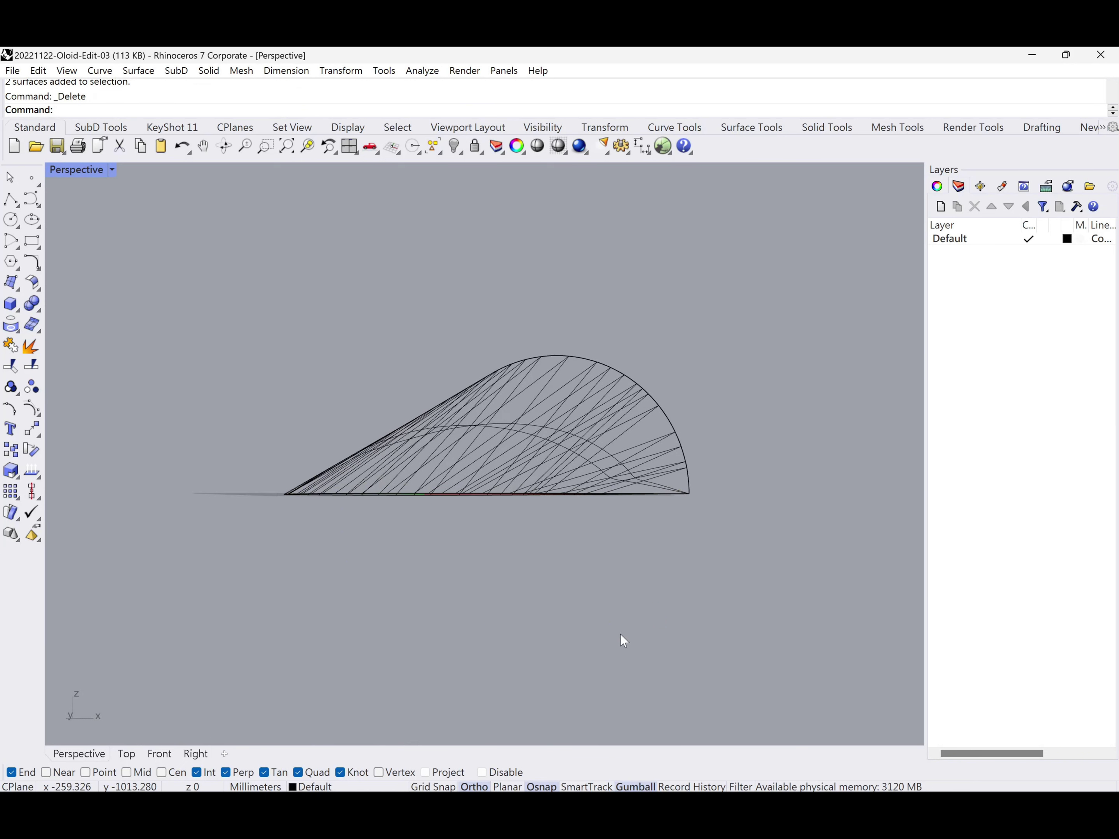
pyautogui.moveTo(658, 585); pyautogui.dragTo(528, 433, button='right')
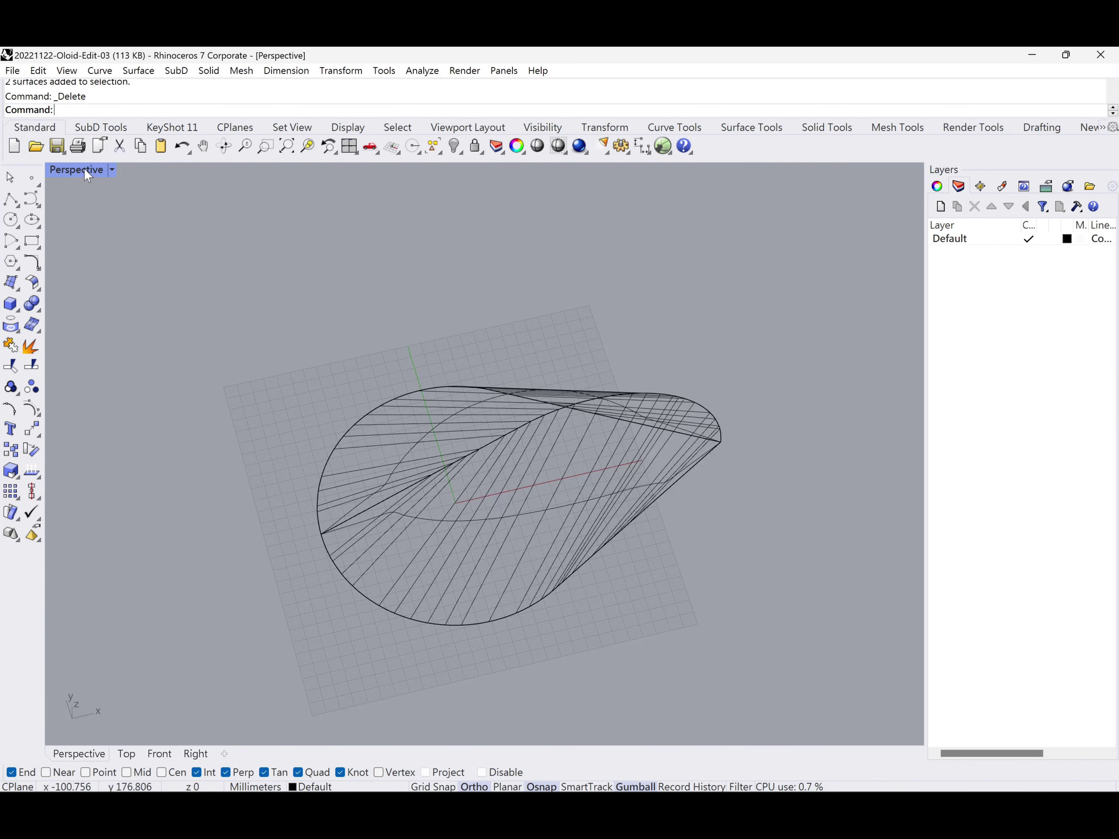
pyautogui.moveTo(358, 608); pyautogui.dragTo(598, 418, button='right')
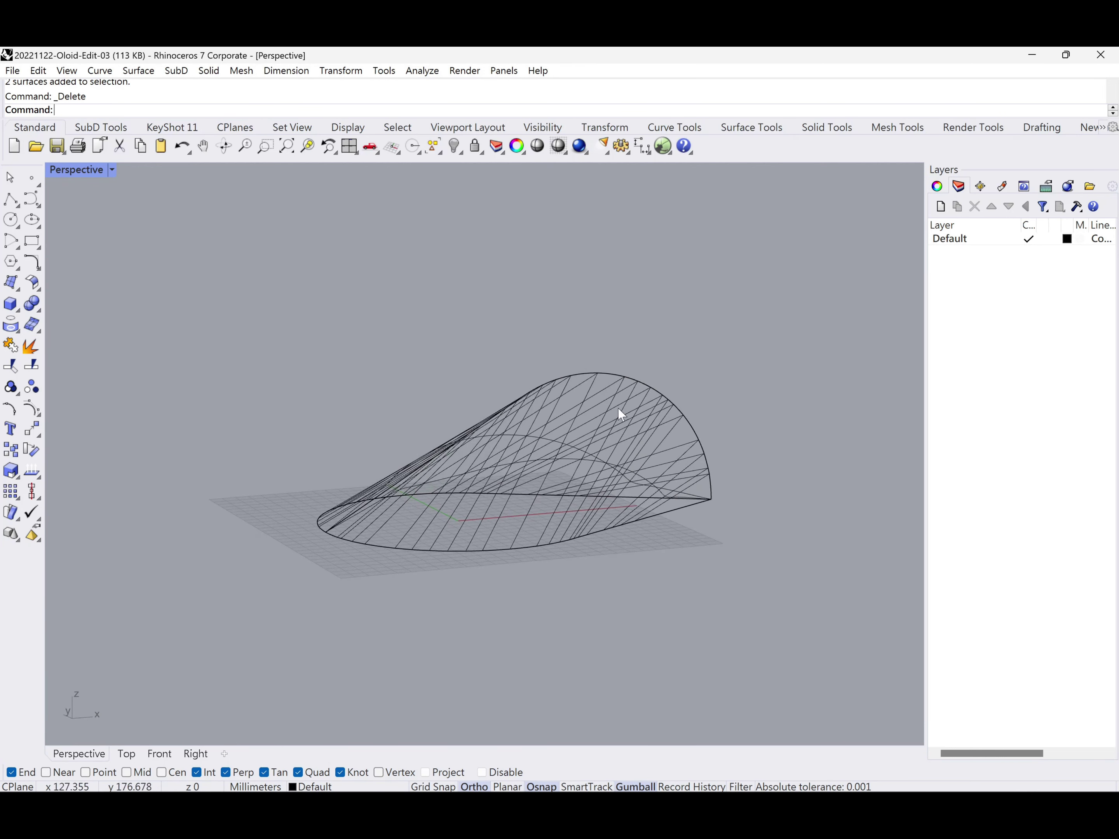
pyautogui.moveTo(811, 530); pyautogui.dragTo(621, 501, button='right')
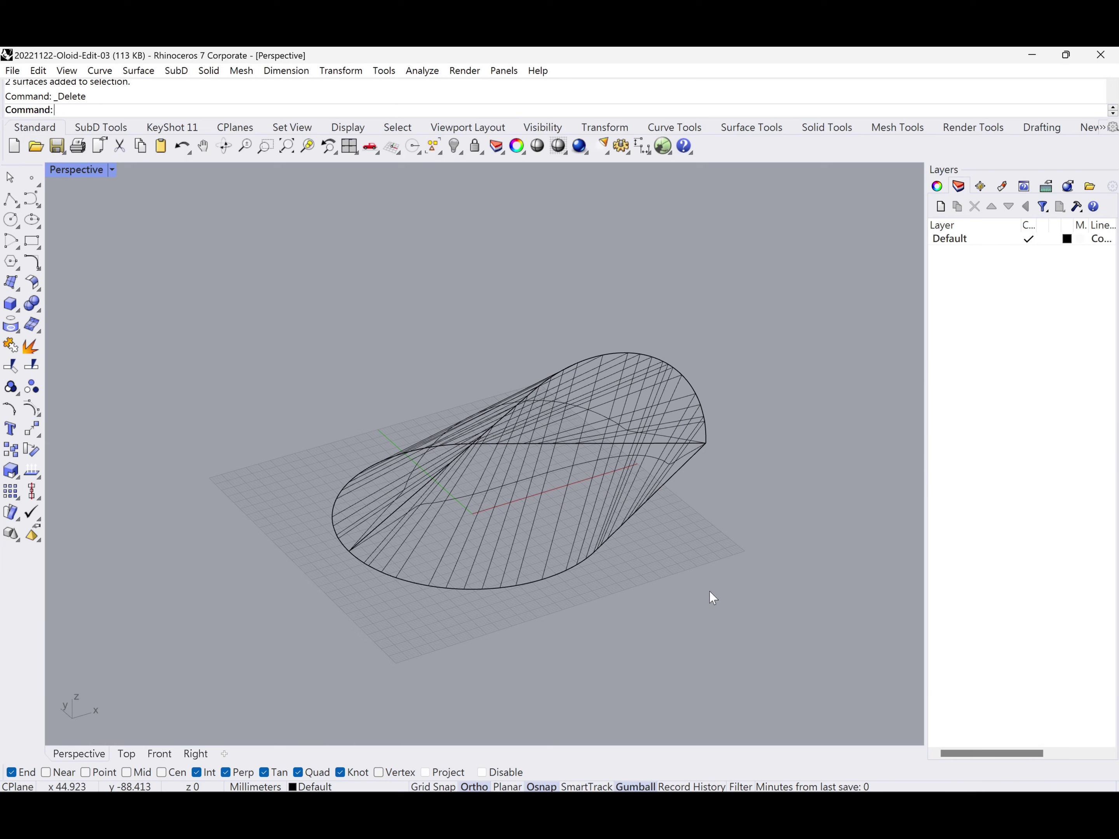
pyautogui.click(480, 409)
pyautogui.press('Escape')
# Step: In the Top view, draw a horizontal polyline starting at origin 0
pyautogui.doubleClick(84, 169)
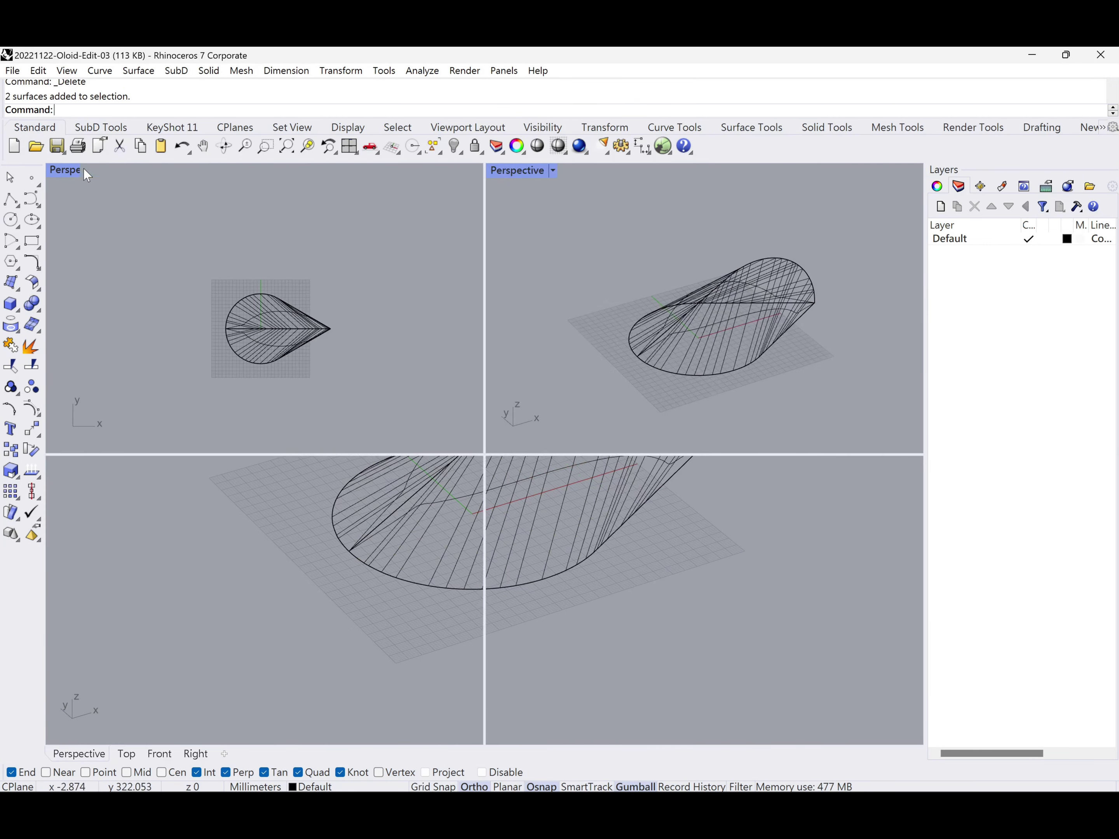
pyautogui.doubleClick(56, 170)
pyautogui.click(11, 198)
pyautogui.scroll(-2, 299, 319)
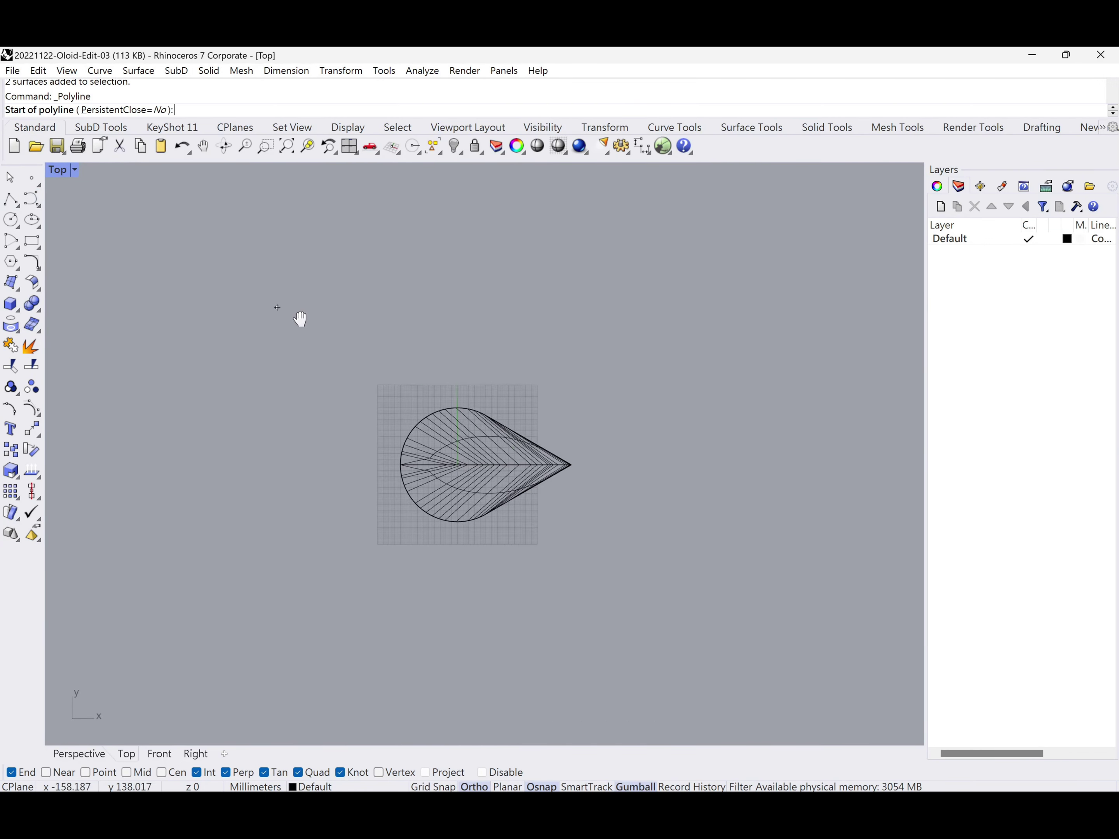
pyautogui.scroll(5, 455, 387)
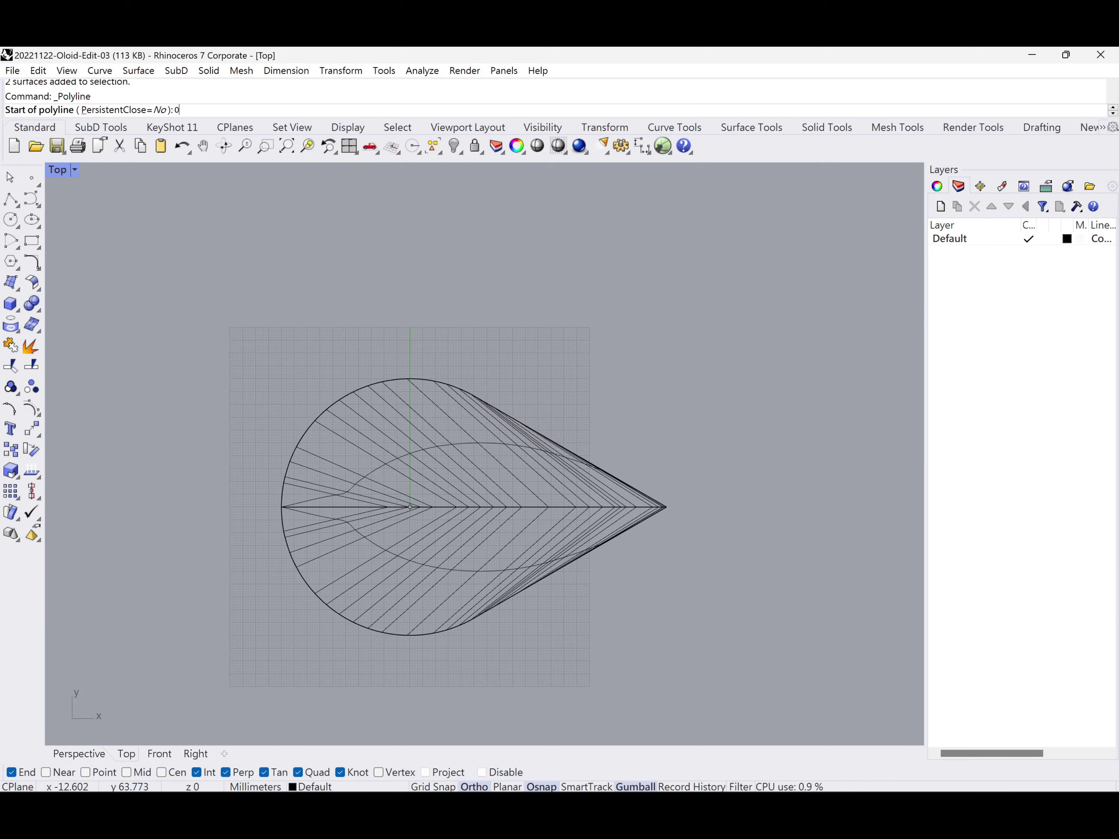
pyautogui.write('0')
pyautogui.press('Return')
pyautogui.scroll(-3, 422, 327)
pyautogui.press('Return')
# Step: Move the horizontal line 1.5 units up with the gumball
pyautogui.moveTo(822, 445); pyautogui.dragTo(658, 446)
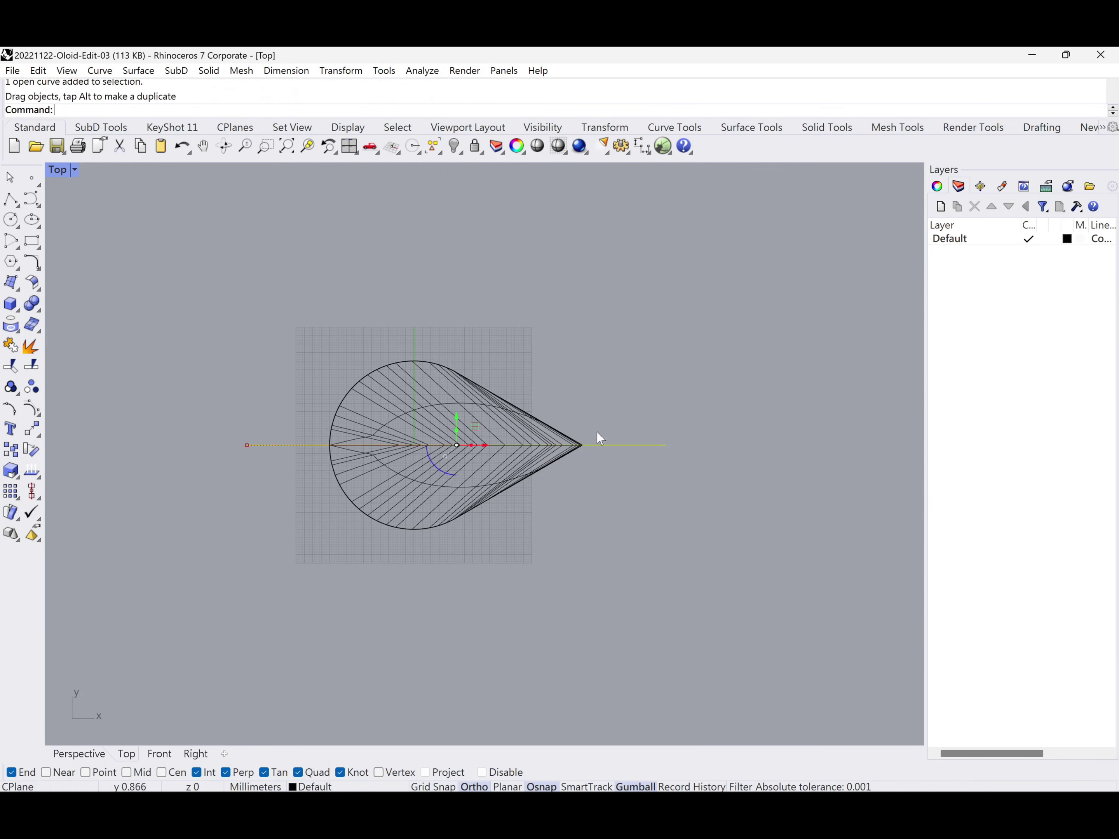
pyautogui.click(455, 417)
pyautogui.write('1.')
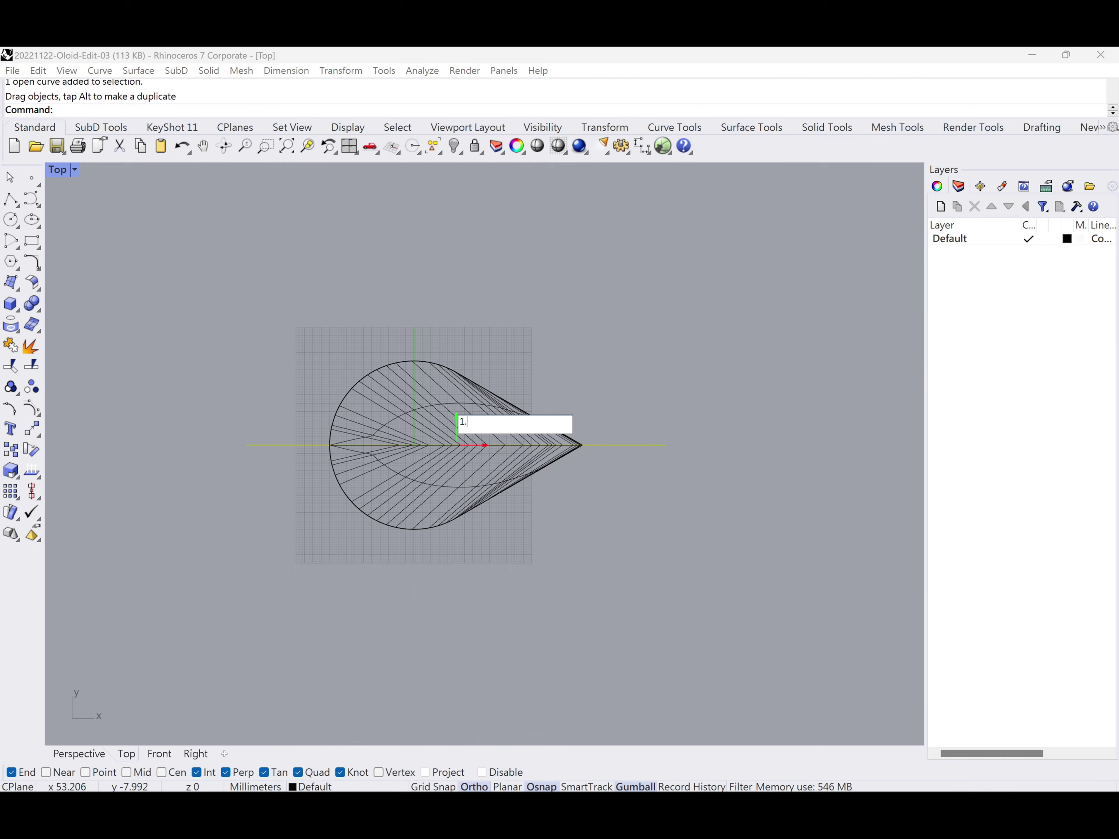
pyautogui.write('5')
pyautogui.press('Return')
pyautogui.scroll(4, 526, 456)
pyautogui.moveTo(591, 461); pyautogui.dragTo(613, 476, button='right')
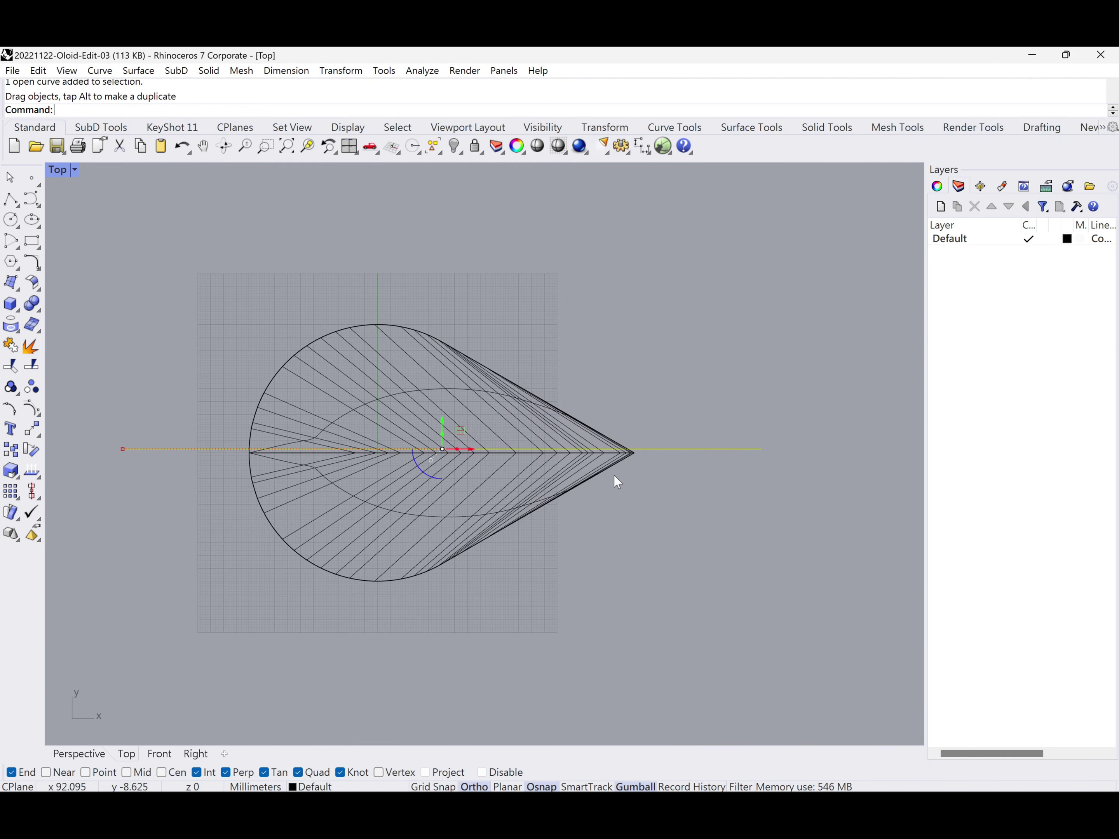
# Step: Mirror a copy of the line below the X axis through 0 and select both lines
pyautogui.middleClick(613, 476)
pyautogui.click(510, 471)
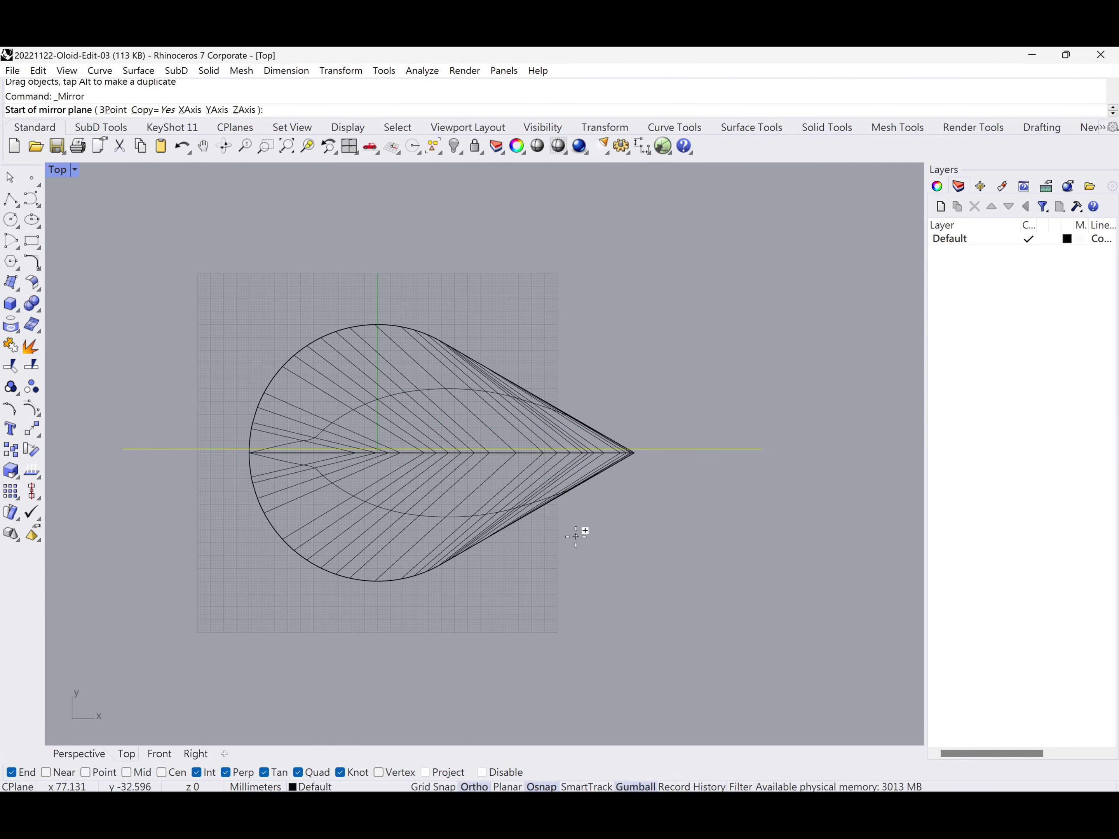
pyautogui.press('Return')
pyautogui.click(675, 539)
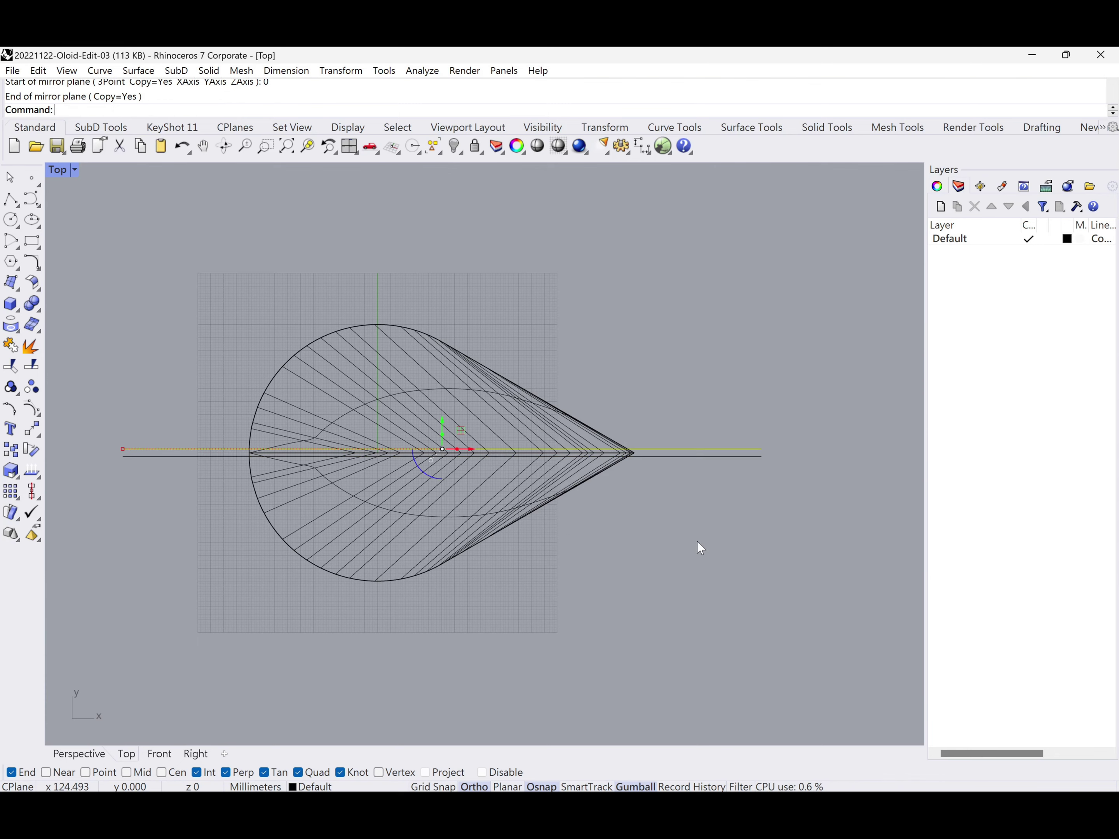
pyautogui.scroll(3, 635, 453)
pyautogui.moveTo(745, 531); pyautogui.dragTo(704, 447)
pyautogui.scroll(-5, 677, 453)
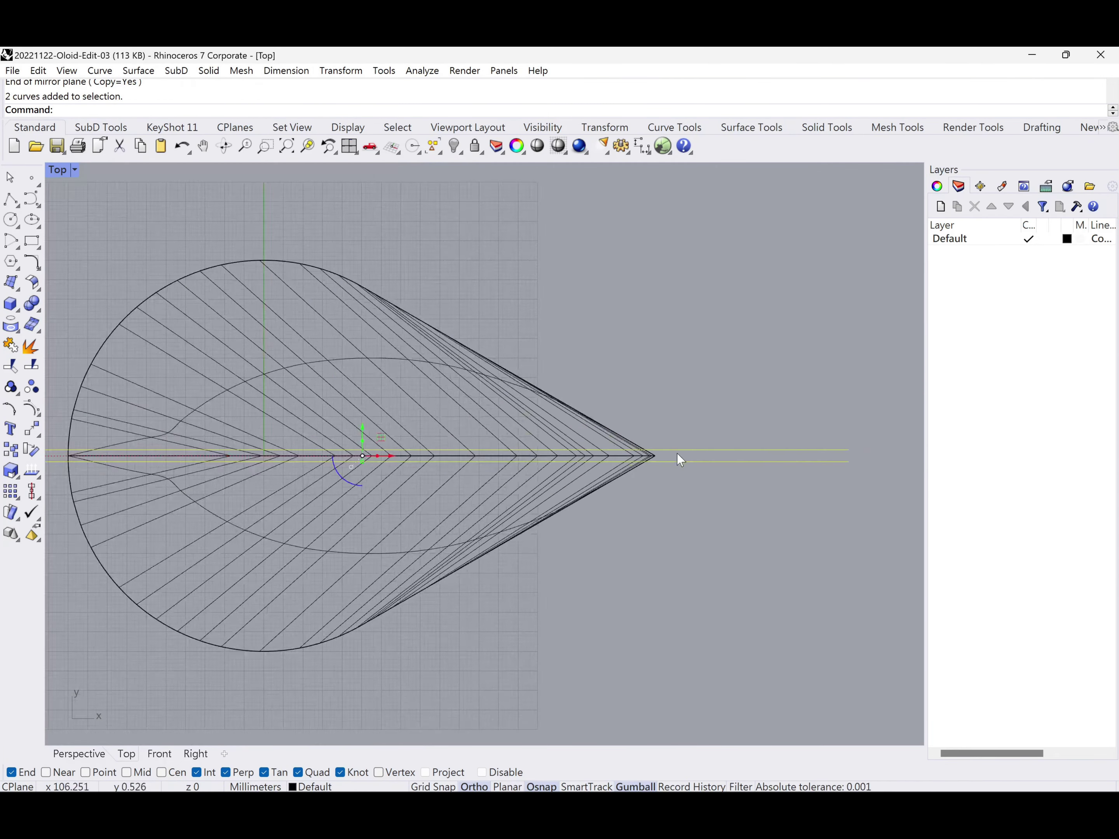
pyautogui.click(10, 365)
pyautogui.scroll(5, 706, 477)
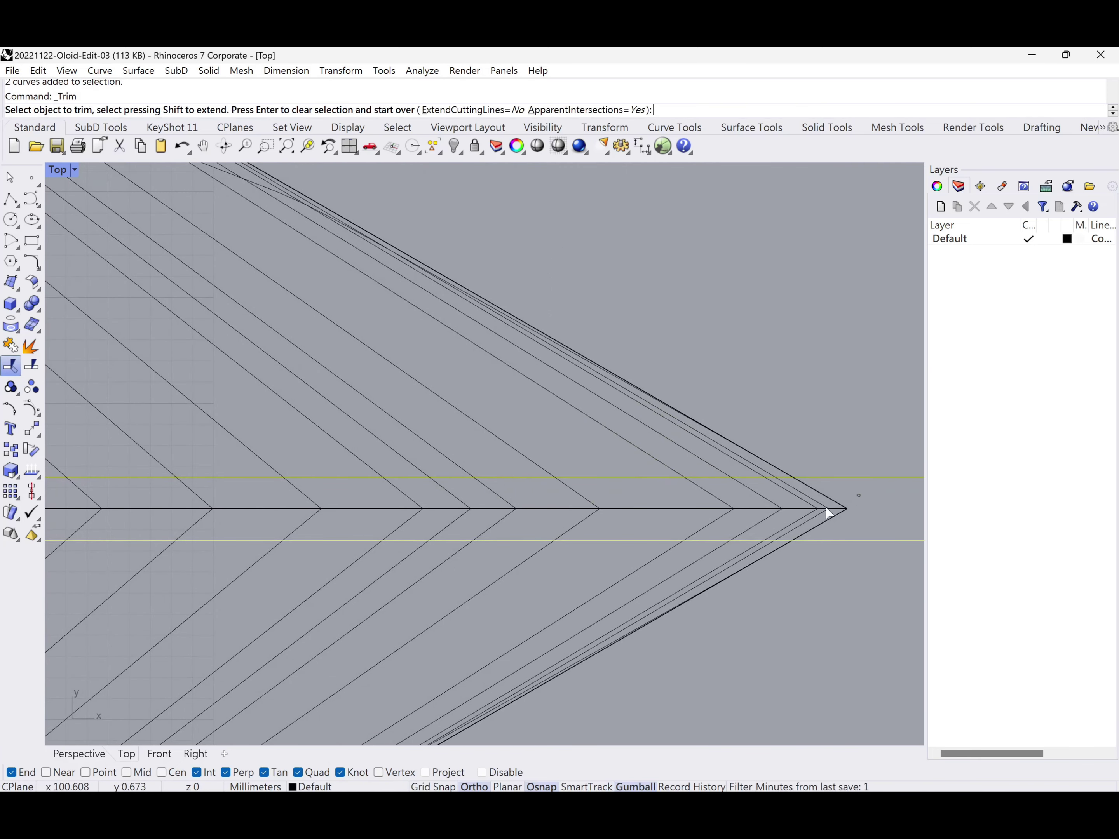
# Step: Trim out the loft strip between the two lines at the tip and delete the lines
pyautogui.moveTo(793, 516); pyautogui.dragTo(789, 512)
pyautogui.scroll(-5, 775, 519)
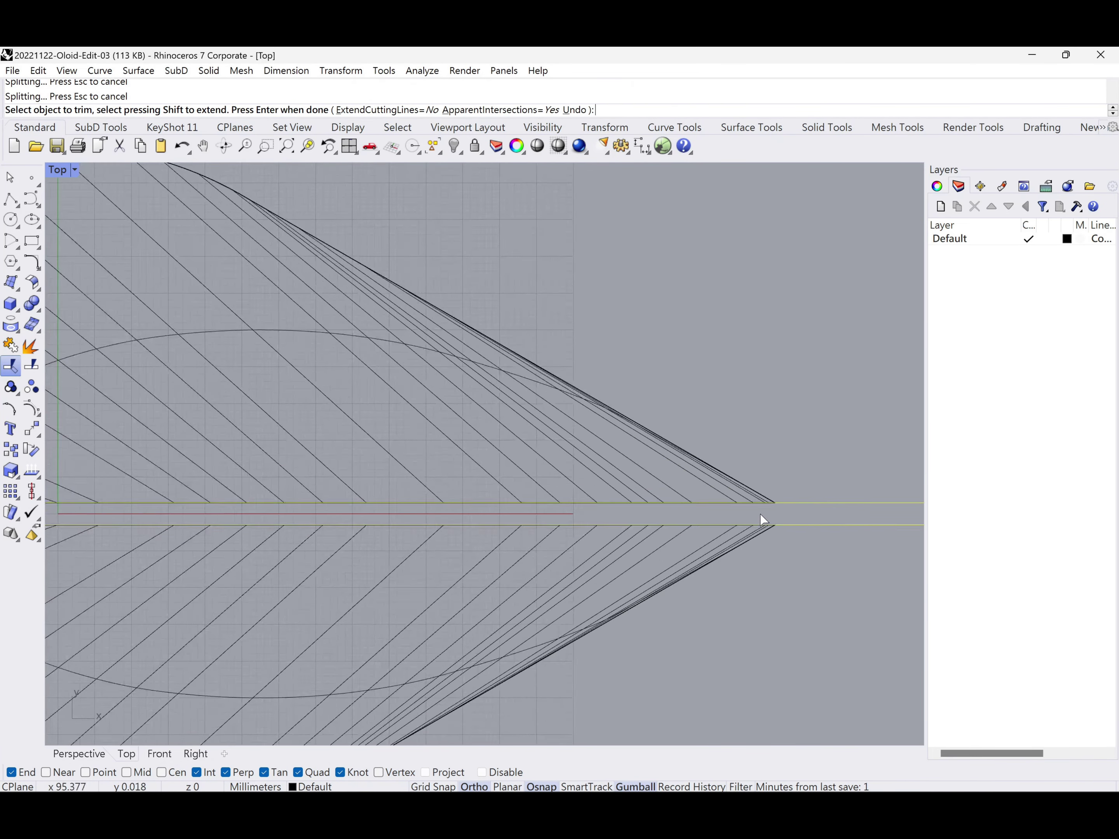
pyautogui.press('Return')
pyautogui.moveTo(772, 549); pyautogui.dragTo(717, 569, button='right')
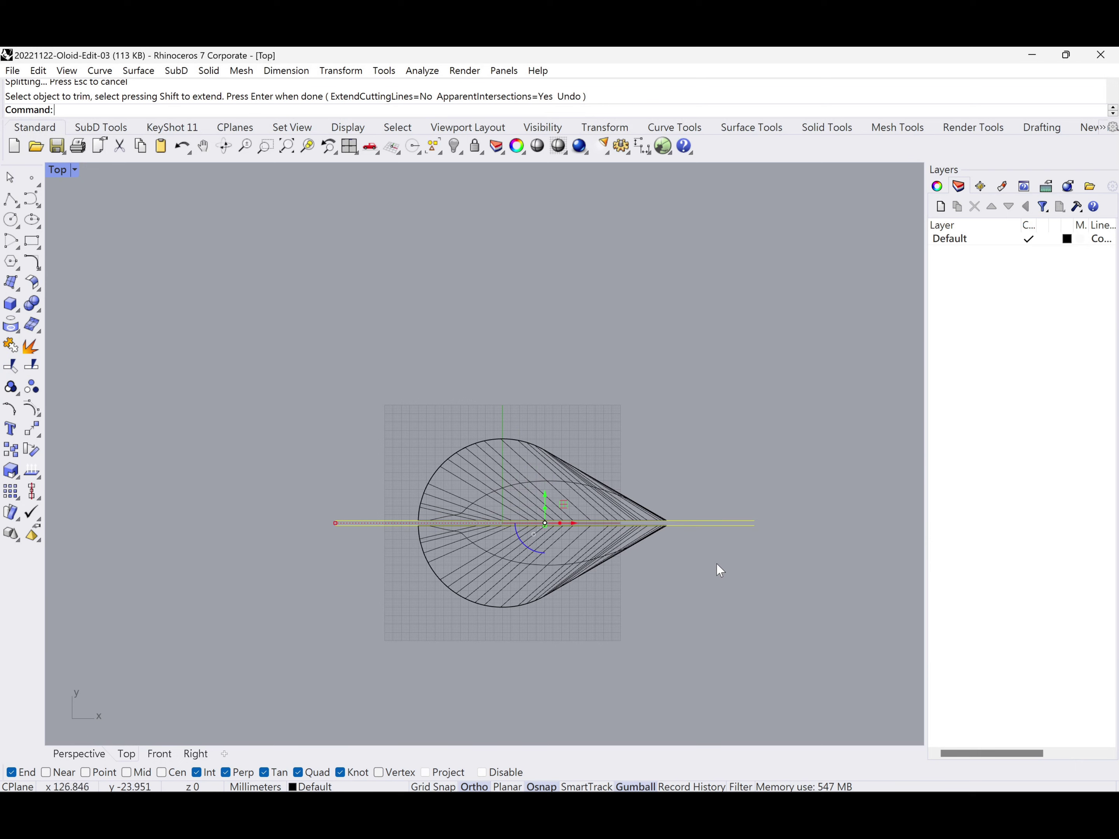
pyautogui.press('Delete')
# Step: Maximize the Perspective view and orbit to inspect the trimmed seam gap
pyautogui.doubleClick(55, 169)
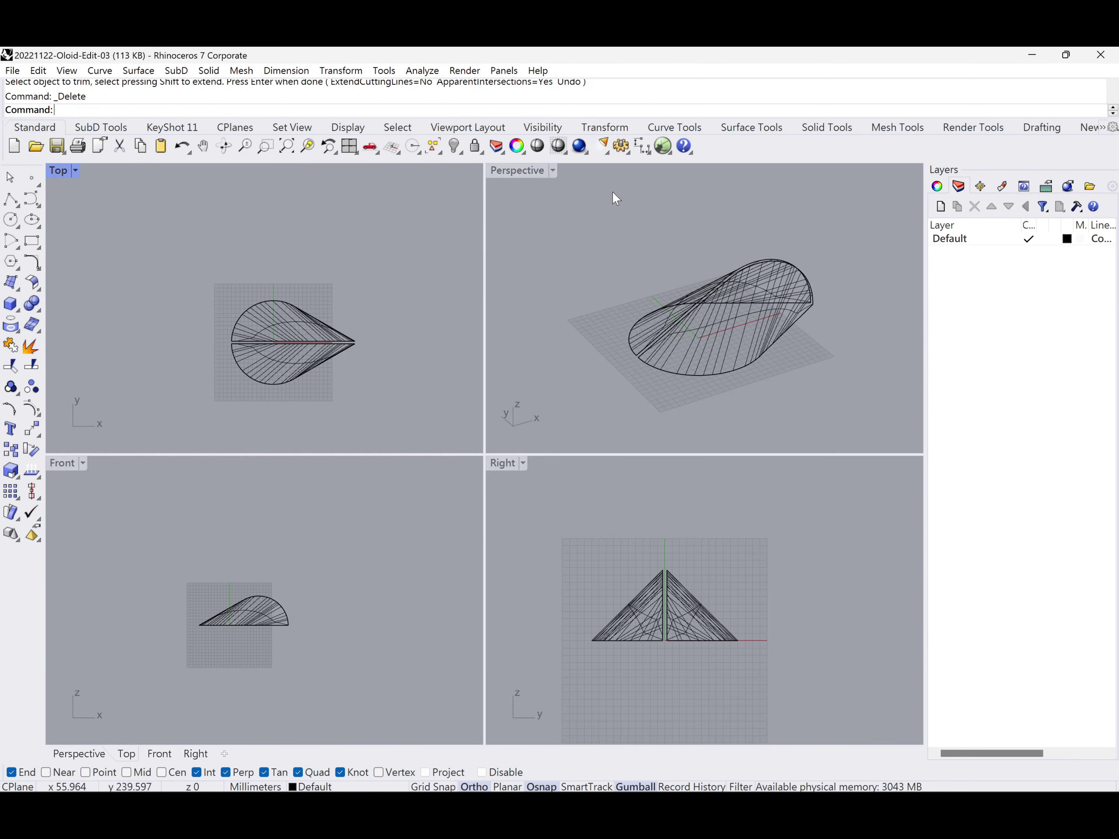
pyautogui.doubleClick(538, 171)
pyautogui.moveTo(466, 394); pyautogui.dragTo(353, 356, button='right')
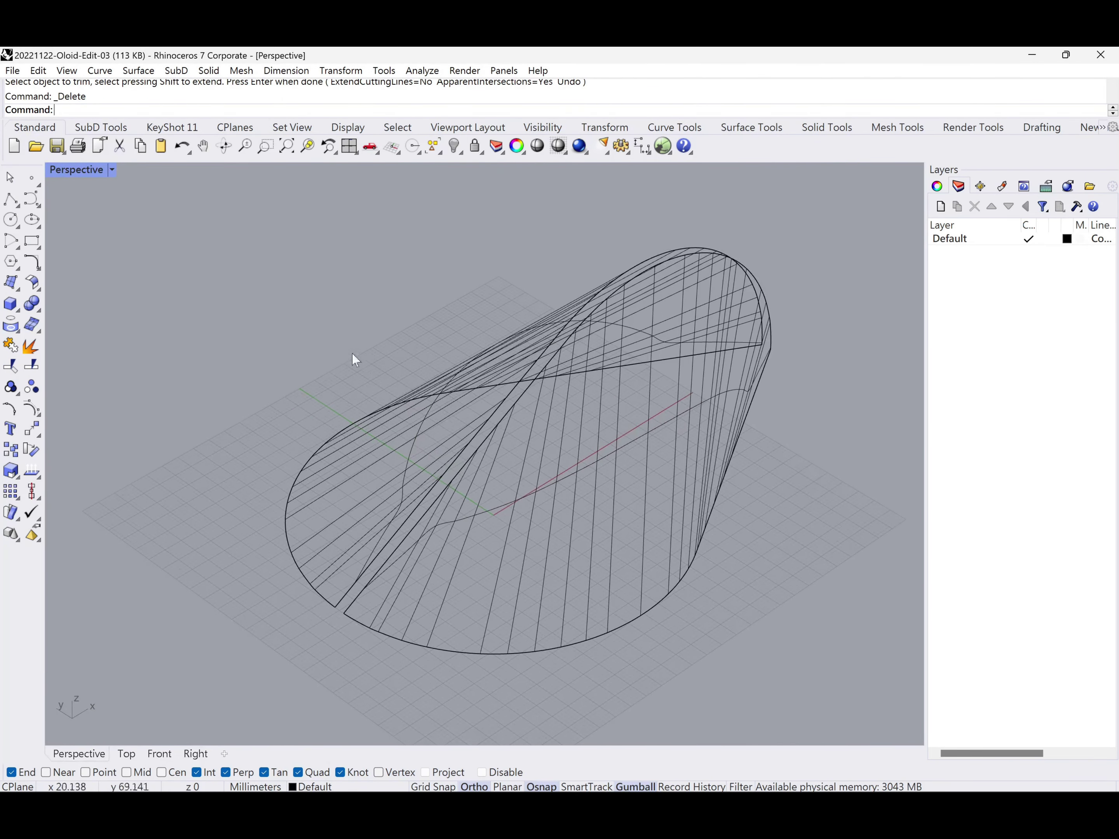
pyautogui.click(148, 71)
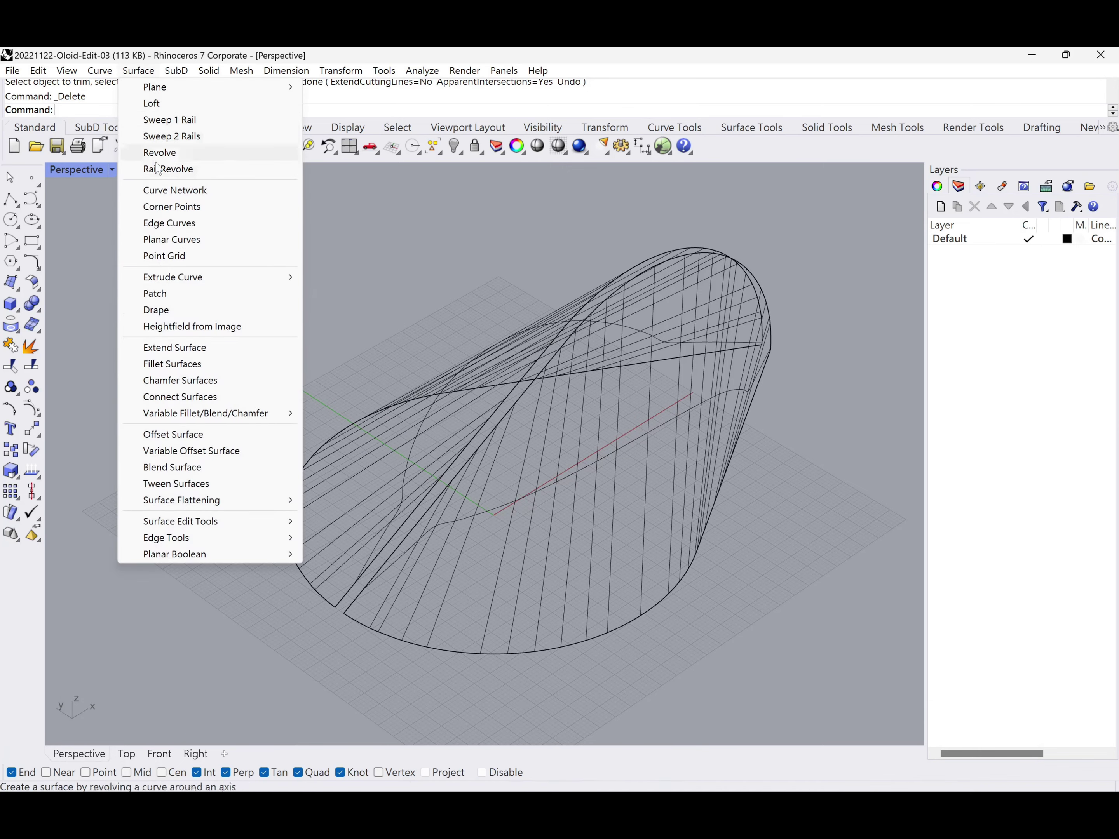
# Step: Start a blend surface between the two trimmed edges of the seam gap
pyautogui.click(195, 468)
pyautogui.scroll(2, 350, 580)
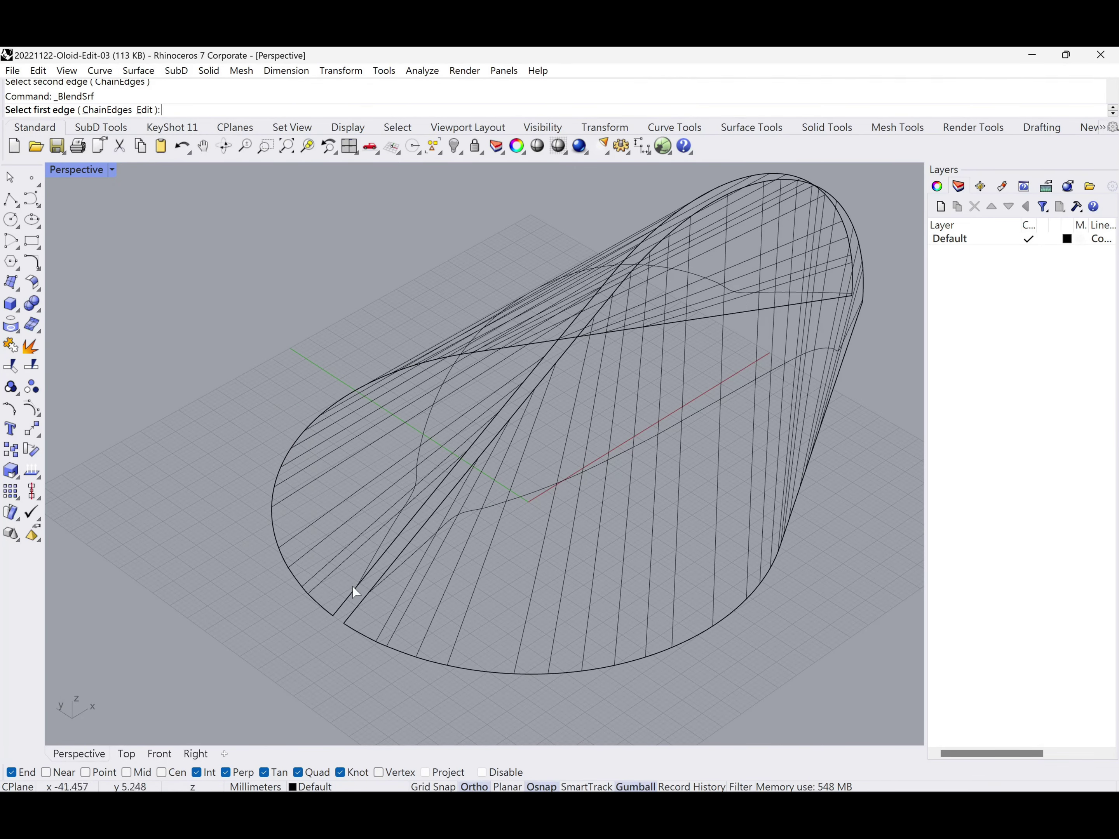
pyautogui.click(356, 587)
pyautogui.click(363, 599)
# Step: Inspect the blend preview and accept it with Curvature continuity on both sides
pyautogui.moveTo(486, 577)
pyautogui.mouseDown(button='right')
pyautogui.moveTo(395, 554)
pyautogui.moveTo(486, 575)
pyautogui.mouseUp(button='right')
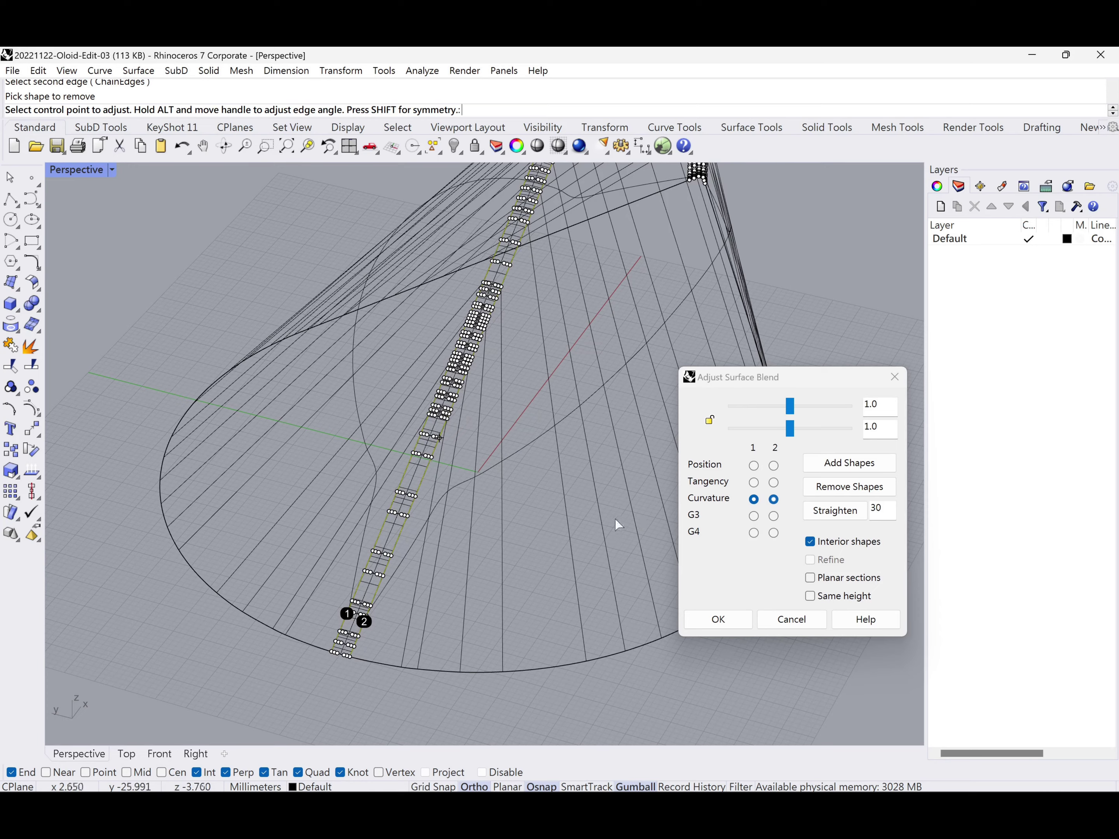
pyautogui.moveTo(619, 515); pyautogui.dragTo(247, 481, button='right')
pyautogui.scroll(4, 458, 474)
pyautogui.keyDown('shift'); pyautogui.moveTo(563, 353); pyautogui.dragTo(314, 348, button='right'); pyautogui.keyUp('shift')
pyautogui.scroll(3, 478, 598)
pyautogui.moveTo(509, 606); pyautogui.dragTo(521, 587, button='right')
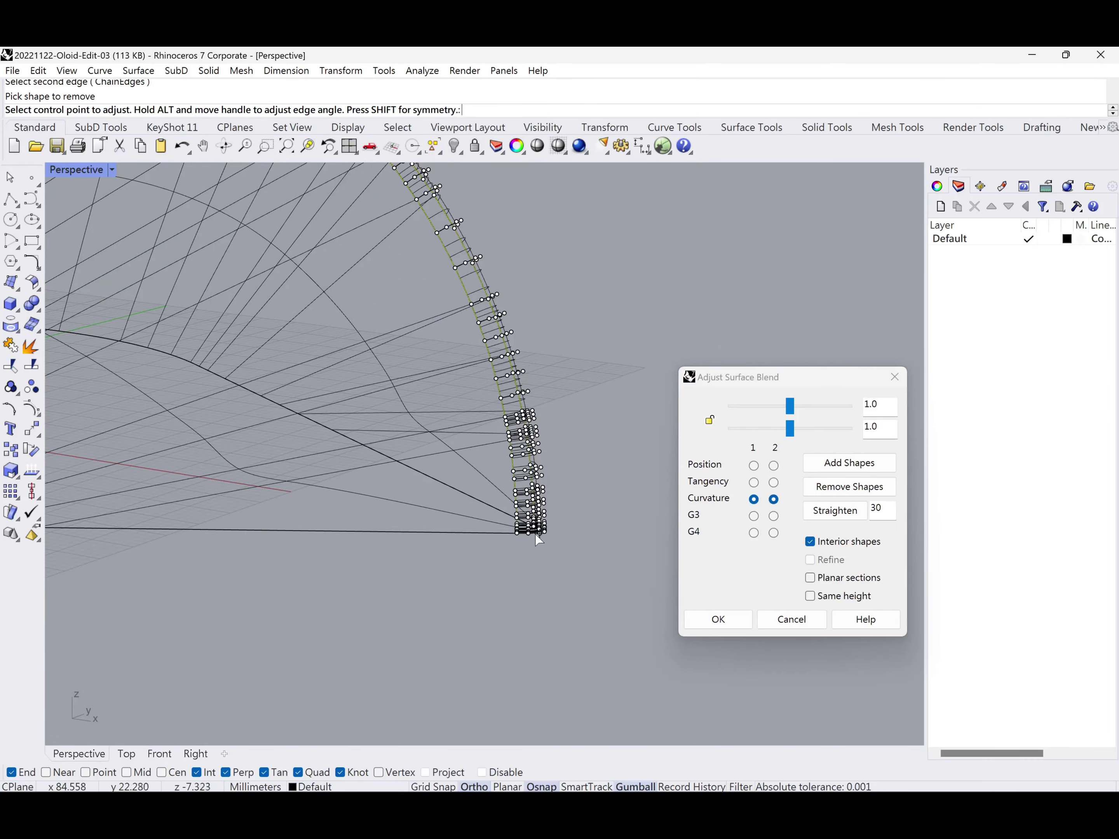
pyautogui.scroll(8, 555, 539)
pyautogui.scroll(-5, 554, 539)
pyautogui.moveTo(560, 546); pyautogui.dragTo(659, 623, button='right')
pyautogui.click(718, 619)
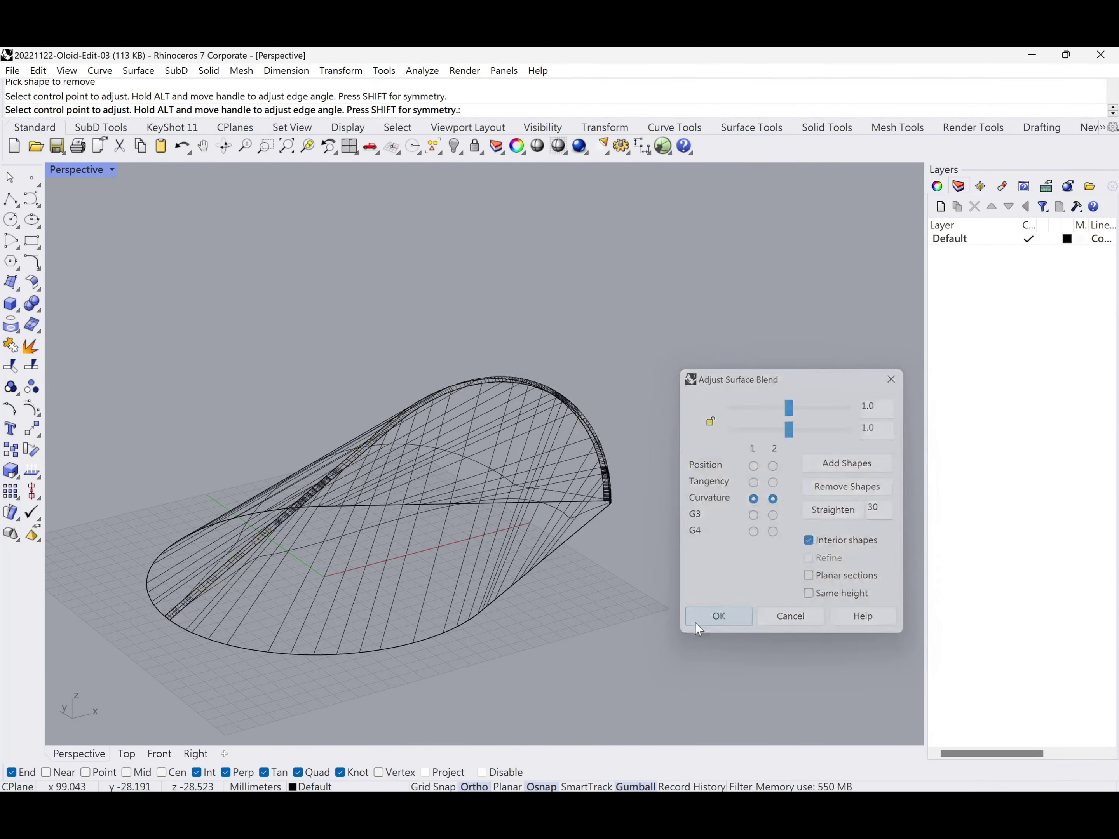
# Step: Preview the blended half-oloid shaded from above
pyautogui.keyDown('shift'); pyautogui.moveTo(545, 580); pyautogui.dragTo(591, 555, button='right'); pyautogui.keyUp('shift')
pyautogui.click(538, 146)
pyautogui.moveTo(572, 430); pyautogui.dragTo(527, 495, button='right')
# Step: Window-select the three surfaces in the Right viewport
pyautogui.moveTo(601, 597); pyautogui.dragTo(638, 568, button='right')
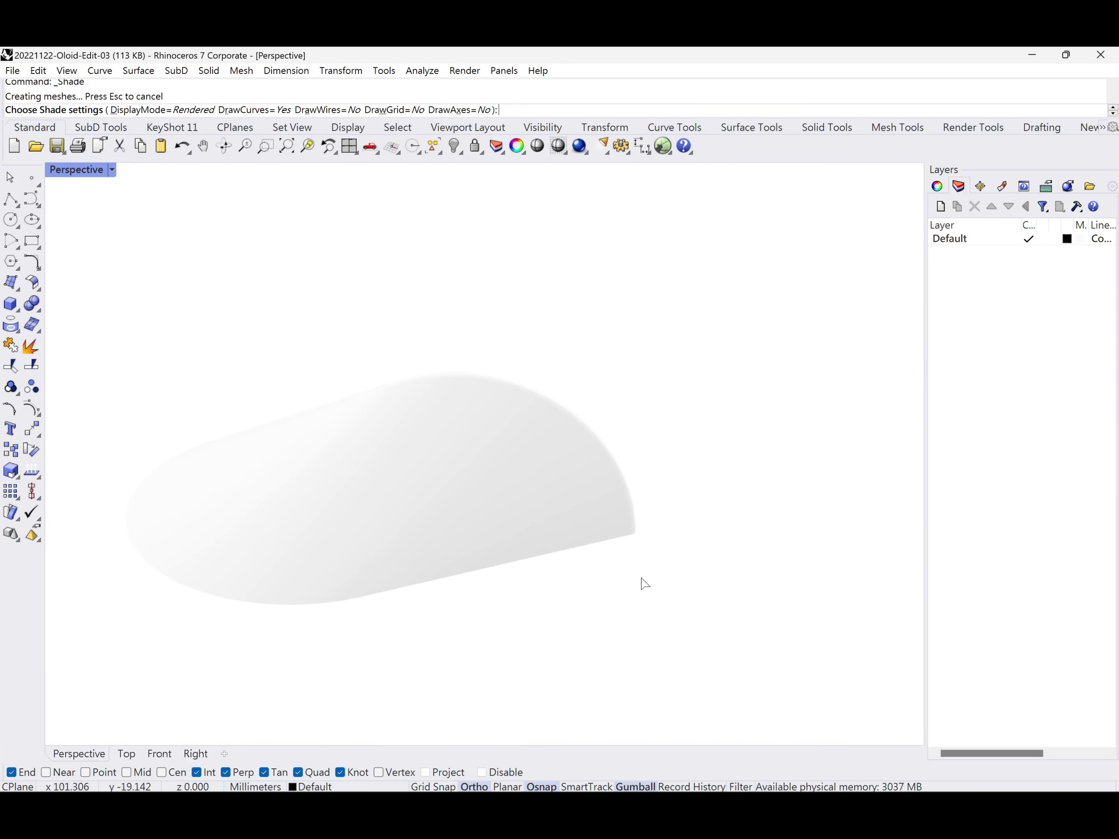
pyautogui.press('Escape')
pyautogui.doubleClick(96, 170)
pyautogui.moveTo(703, 530); pyautogui.dragTo(652, 652)
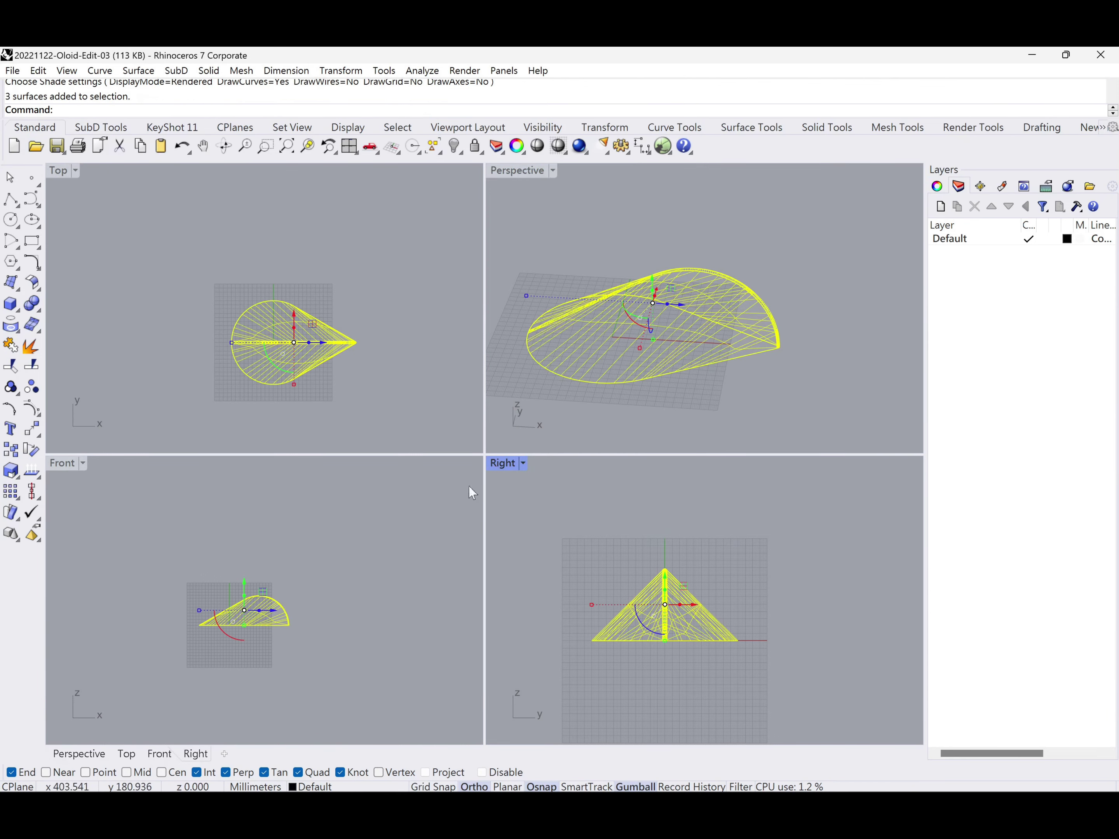
pyautogui.doubleClick(507, 463)
# Step: Mirror the three surfaces as copies across a horizontal plane starting at 0
pyautogui.scroll(-3, 584, 465)
pyautogui.middleClick(610, 465)
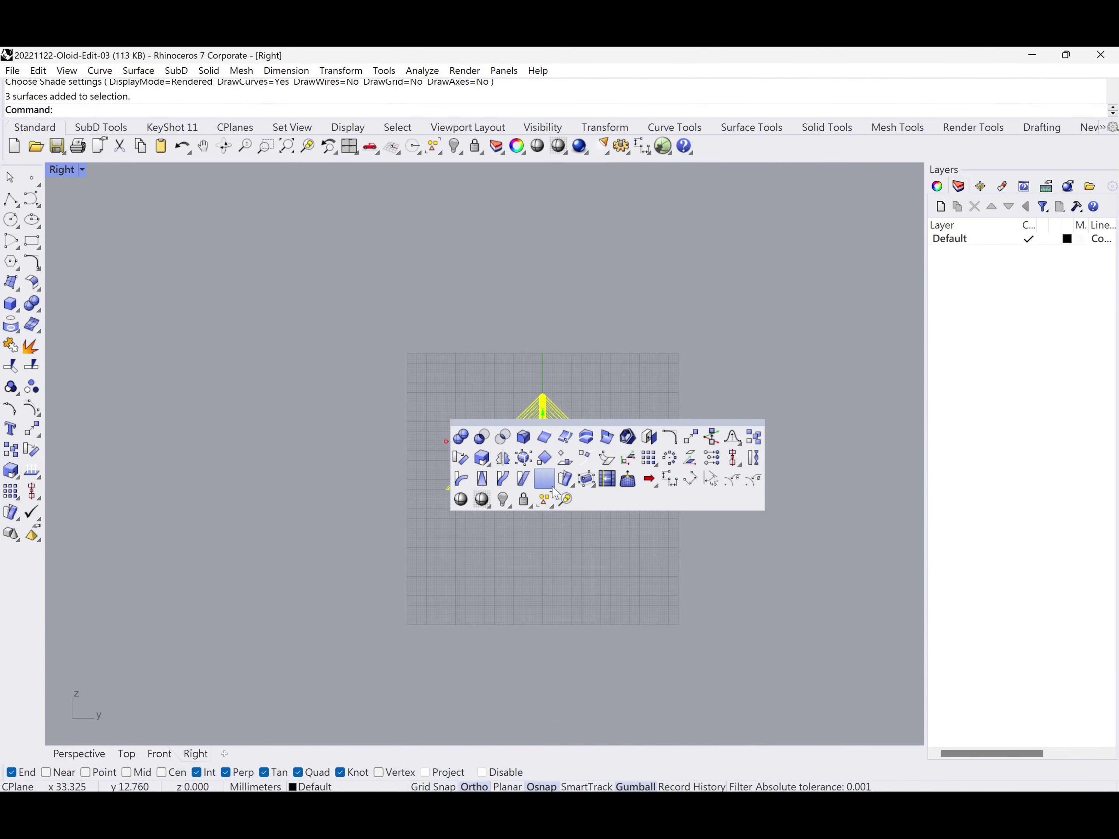
pyautogui.click(503, 457)
pyautogui.press('Return')
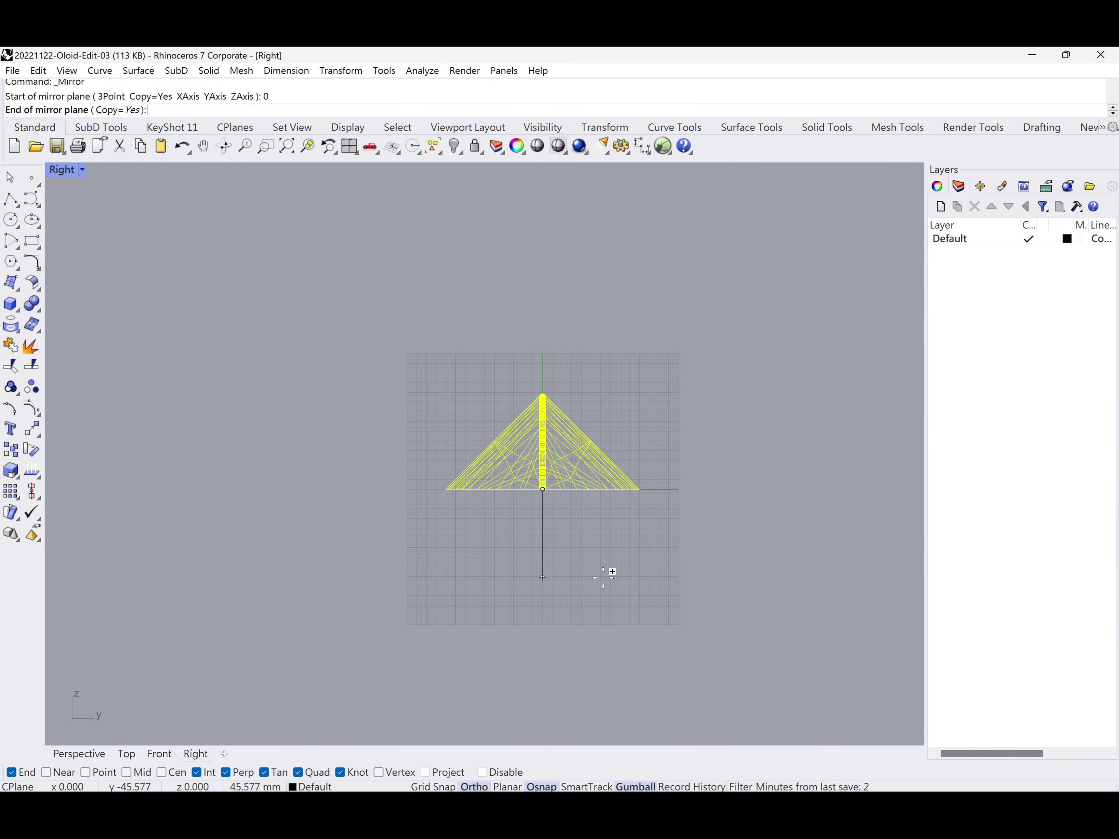
pyautogui.click(796, 532)
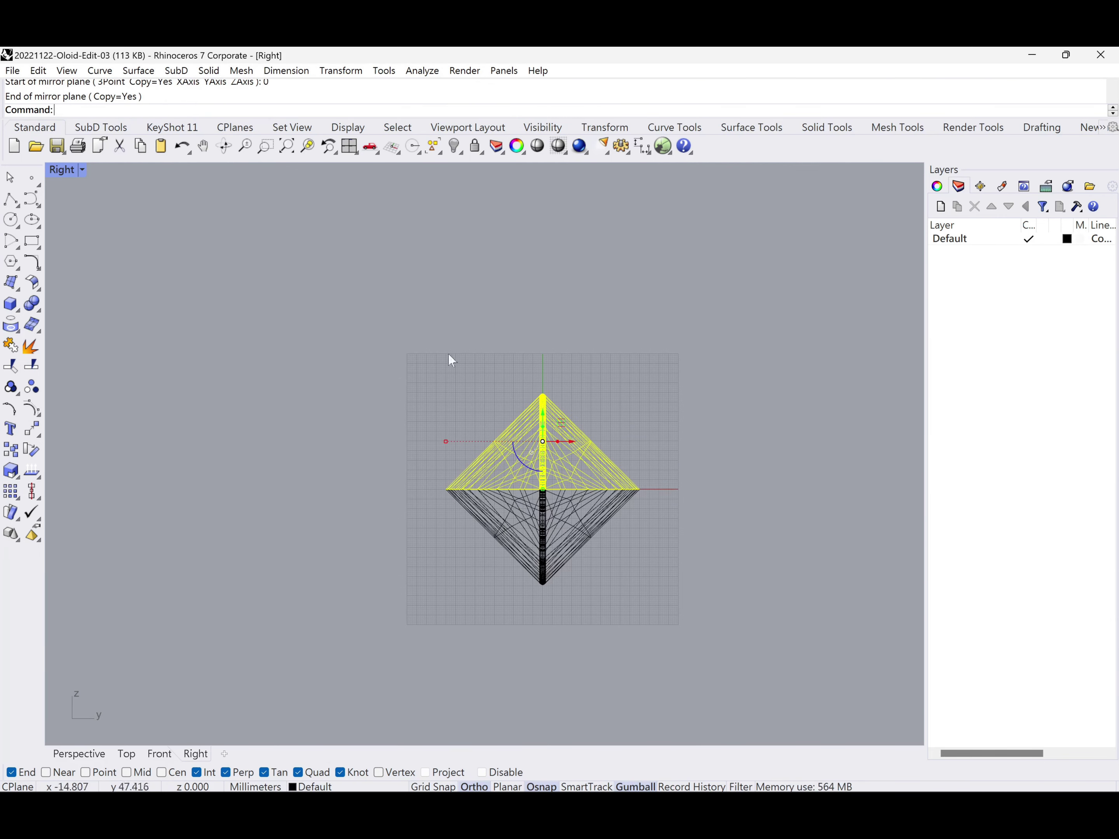
# Step: Inspect the completed closed shape shaded from the side in the Perspective view
pyautogui.doubleClick(59, 173)
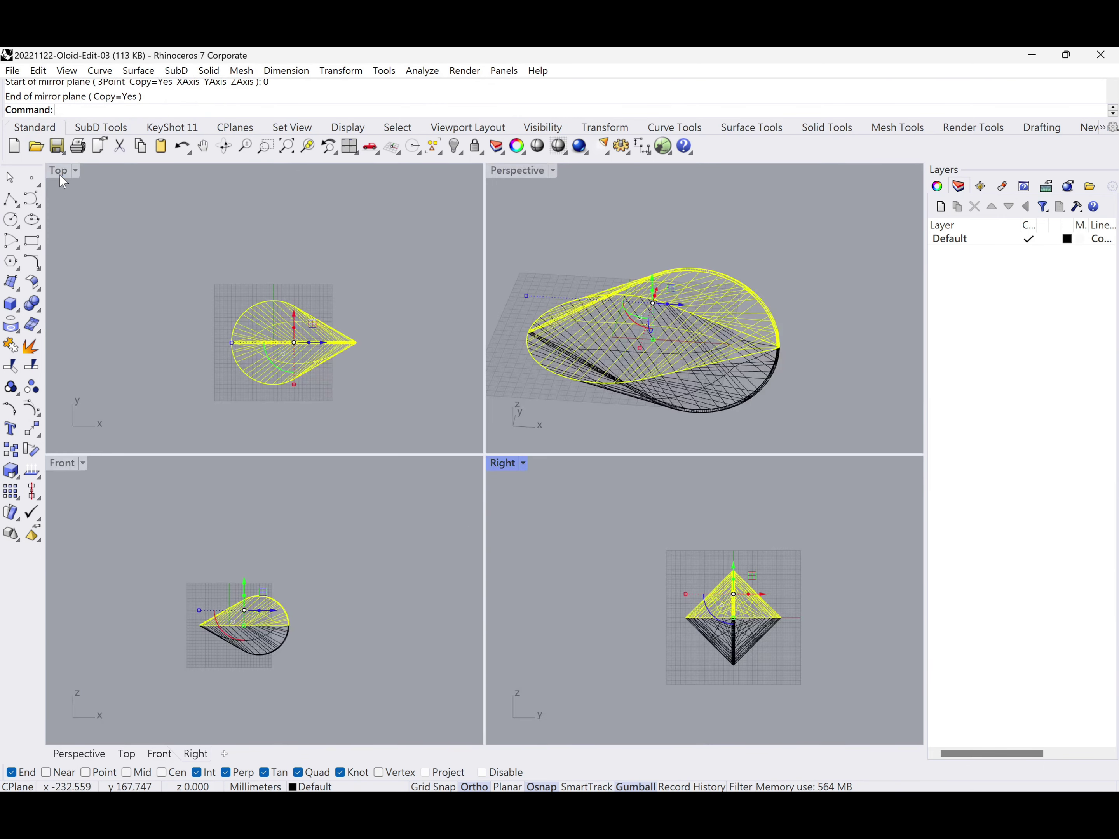
pyautogui.doubleClick(516, 175)
pyautogui.click(537, 147)
pyautogui.moveTo(354, 474); pyautogui.dragTo(439, 454, button='right')
pyautogui.press('Escape')
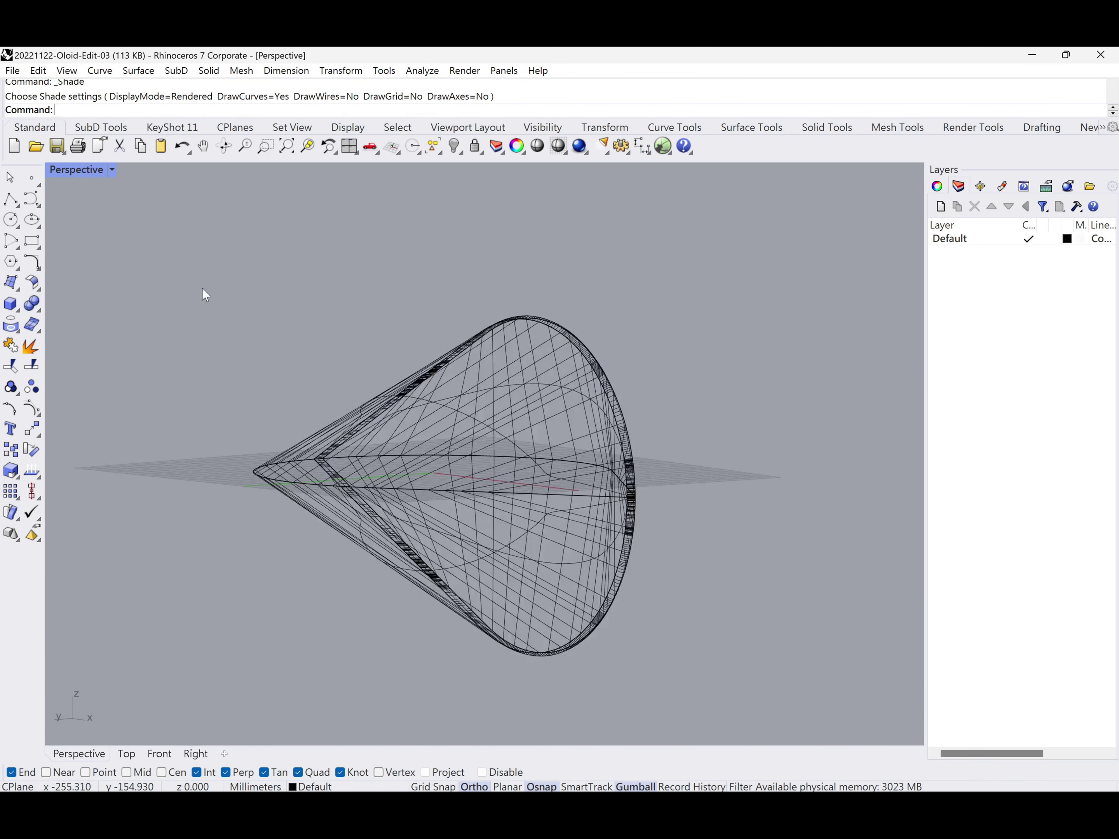
# Step: In the maximized Front view, draw a horizontal polyline from 0 past the shape's tip
pyautogui.doubleClick(79, 176)
pyautogui.doubleClick(67, 463)
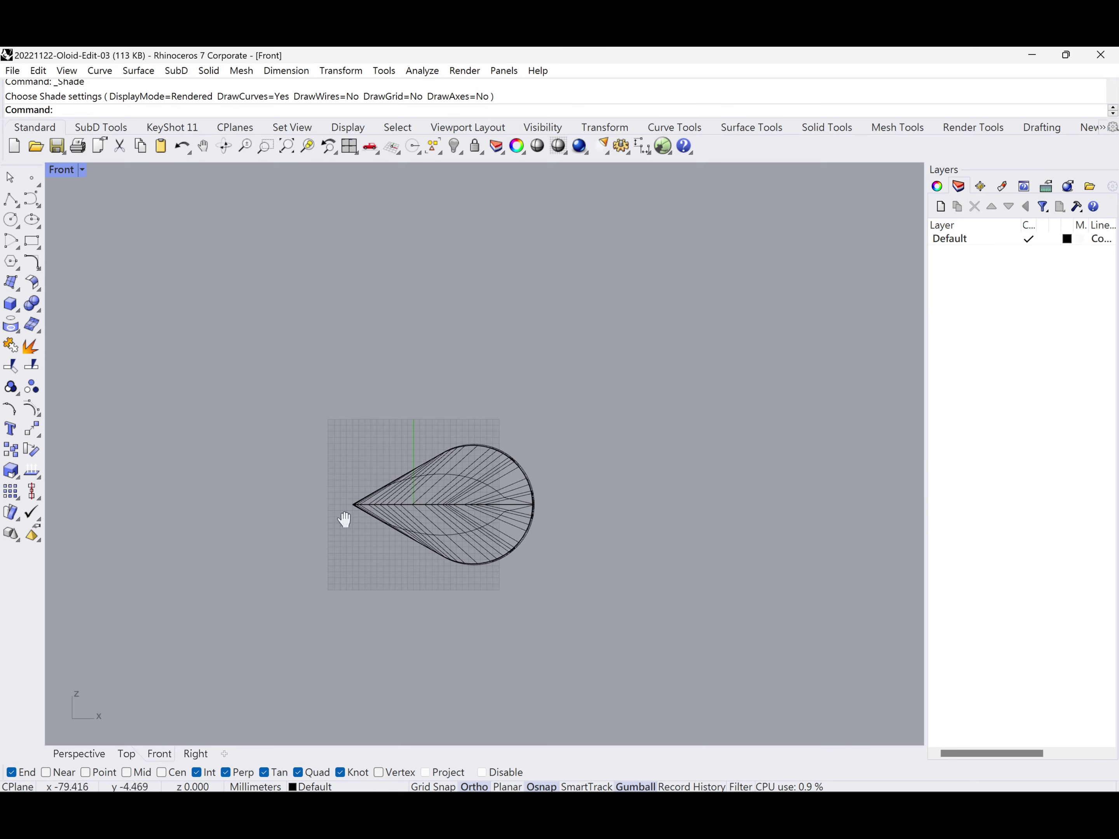
pyautogui.scroll(5, 344, 517)
pyautogui.click(21, 200)
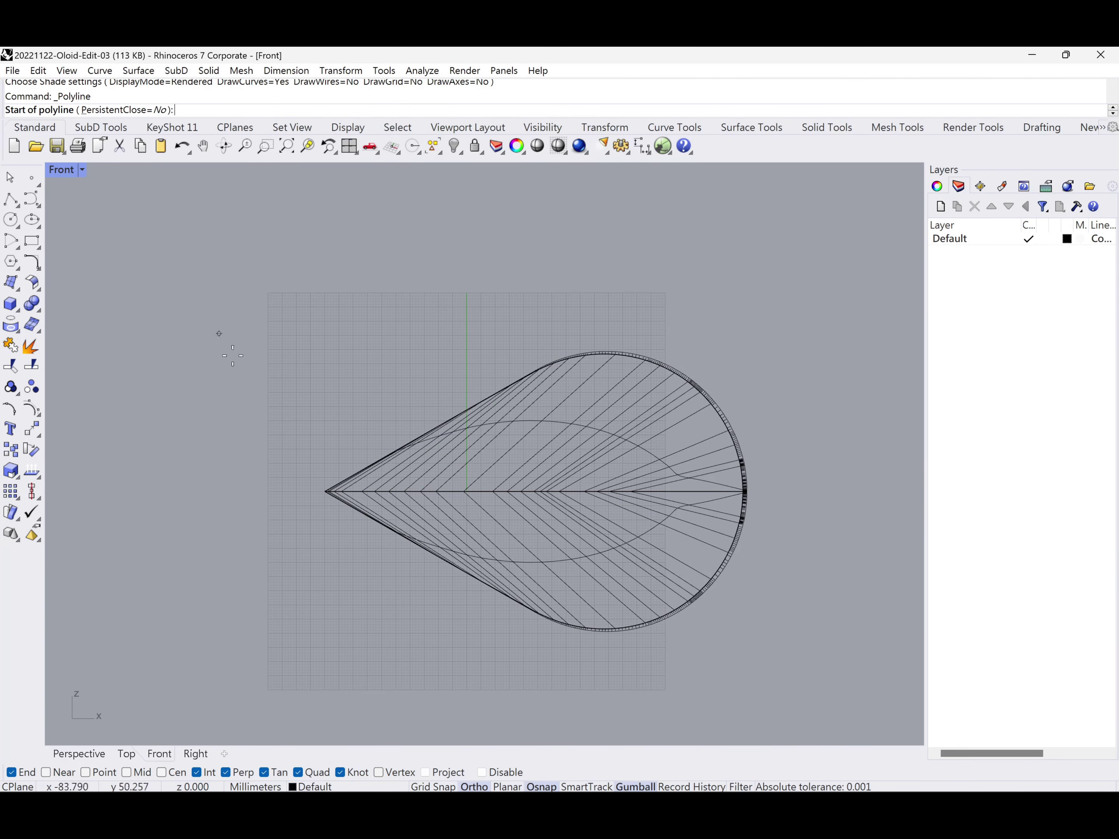
pyautogui.write('0')
pyautogui.press('Return')
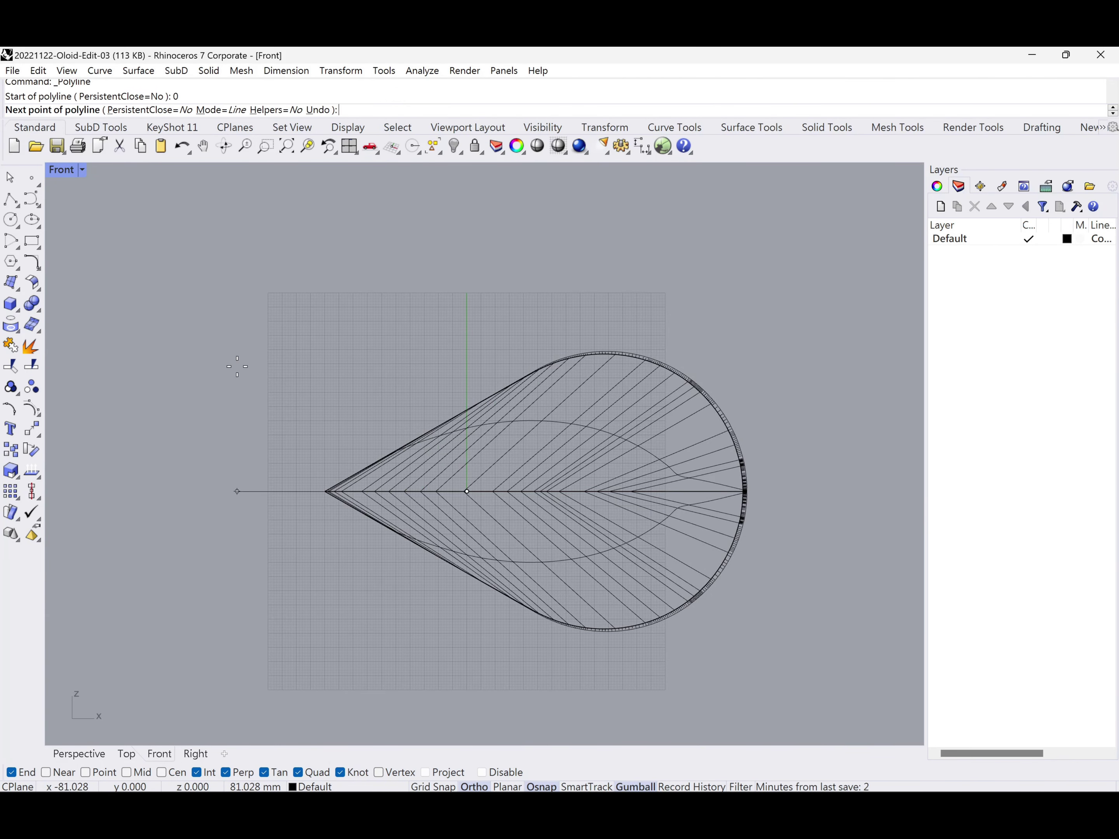
pyautogui.scroll(-8, 226, 383)
pyautogui.click(787, 453)
pyautogui.rightClick(788, 453)
# Step: Move the line with the gumball so it sits slightly above the axis
pyautogui.moveTo(775, 430); pyautogui.dragTo(640, 429)
pyautogui.scroll(4, 499, 442)
pyautogui.click(385, 390)
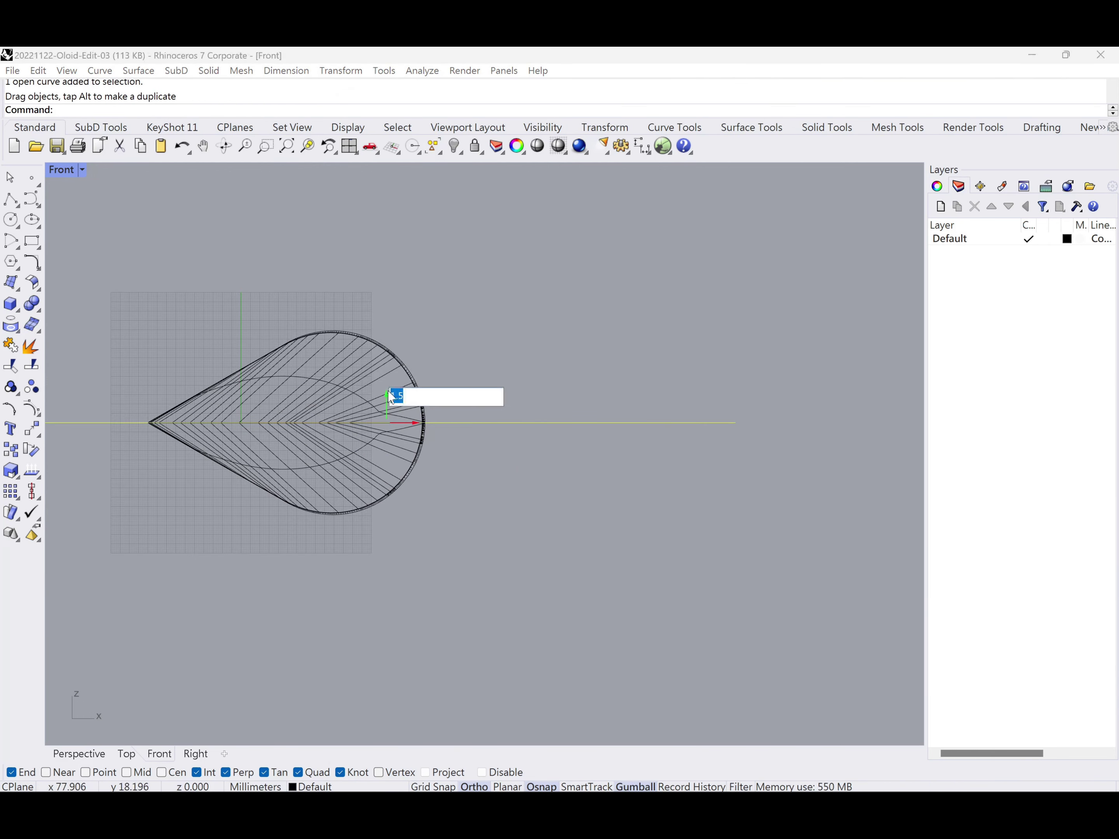
pyautogui.press('Return')
# Step: Start mirroring the line with the mirror plane starting at 0
pyautogui.moveTo(476, 468); pyautogui.dragTo(575, 476, button='right')
pyautogui.middleClick(574, 476)
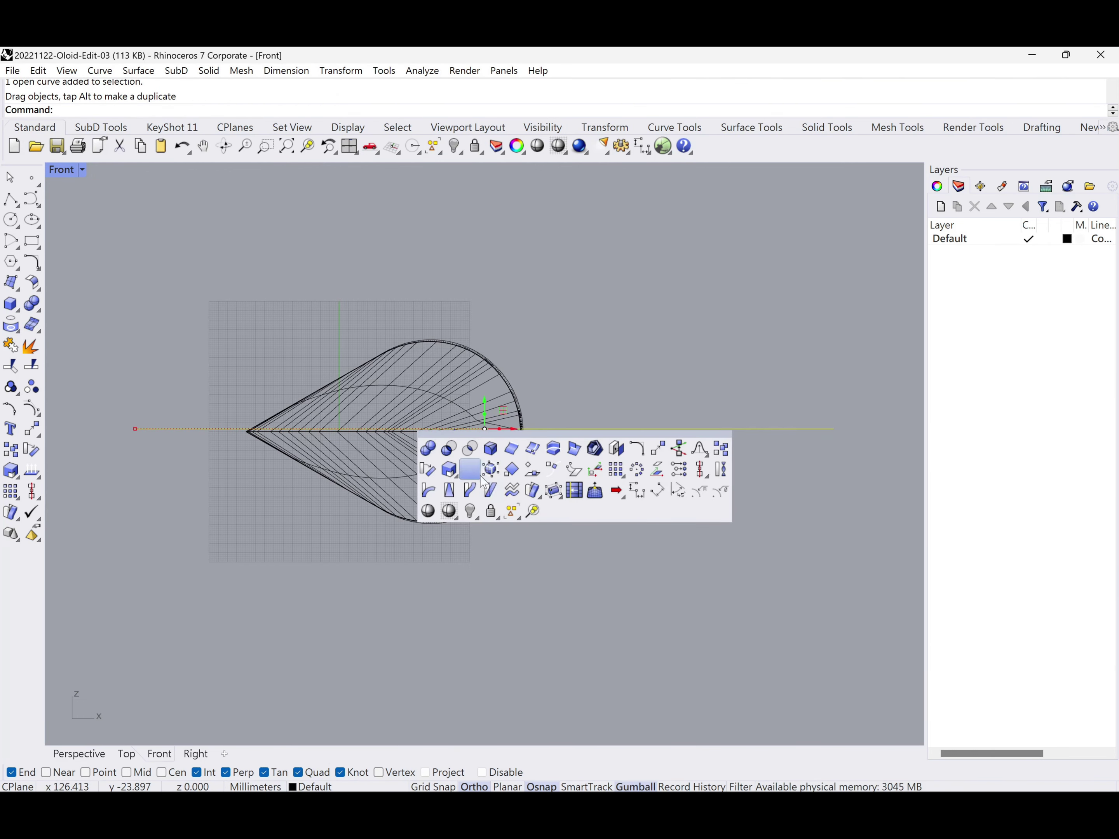
pyautogui.click(490, 475)
pyautogui.write('0')
pyautogui.press('Return')
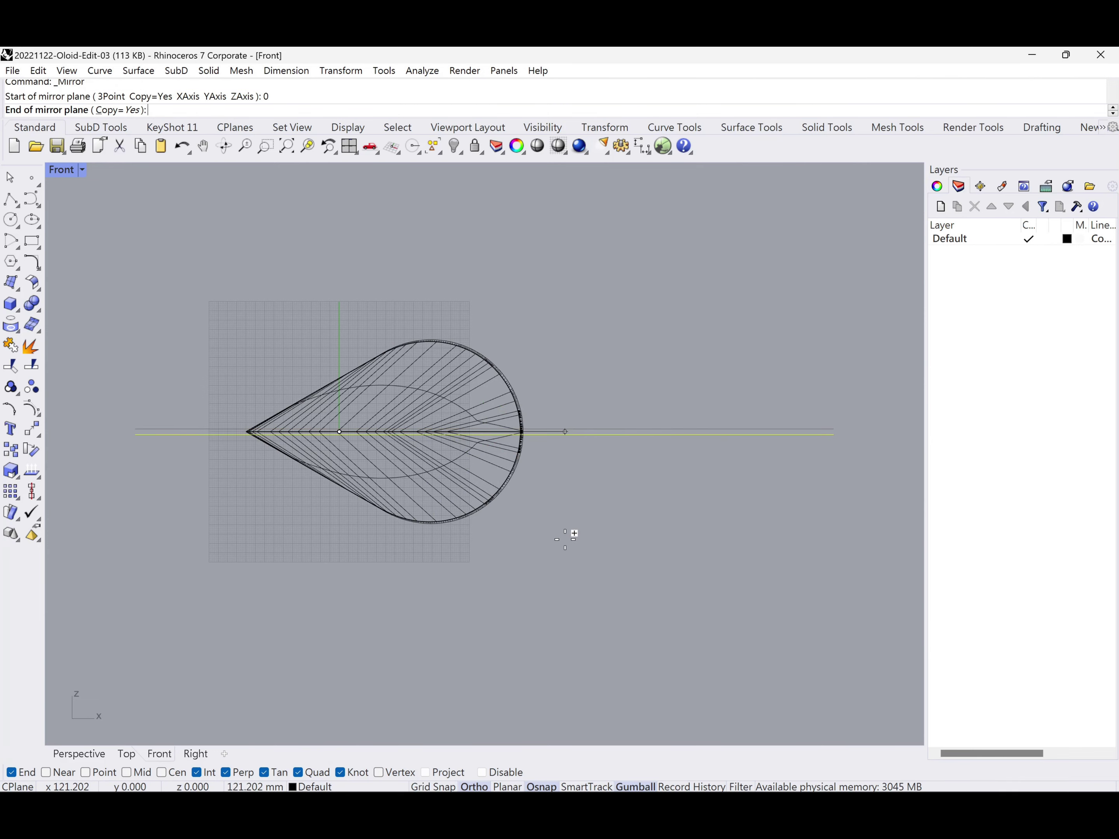